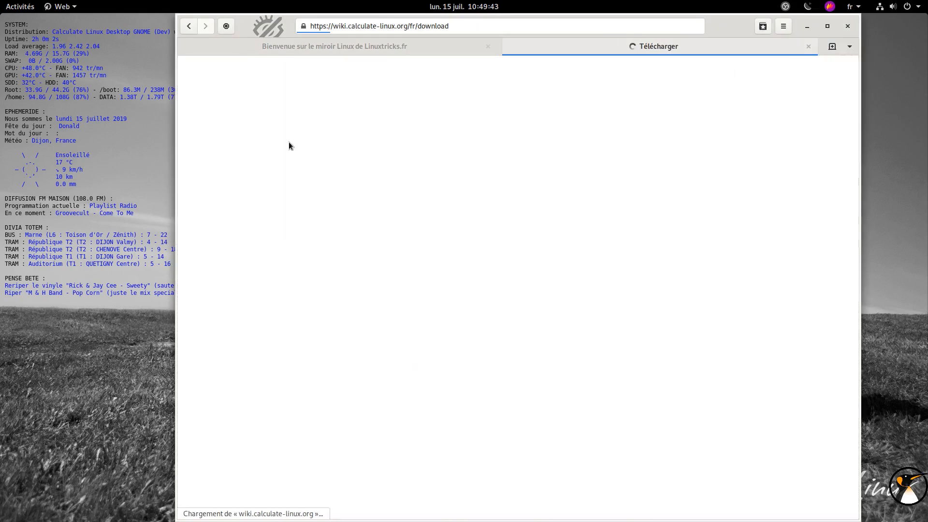
- View the Calculate Linux desktop editions download page, then go back to the Linuxtricks mirror tab
left_click(346, 235)
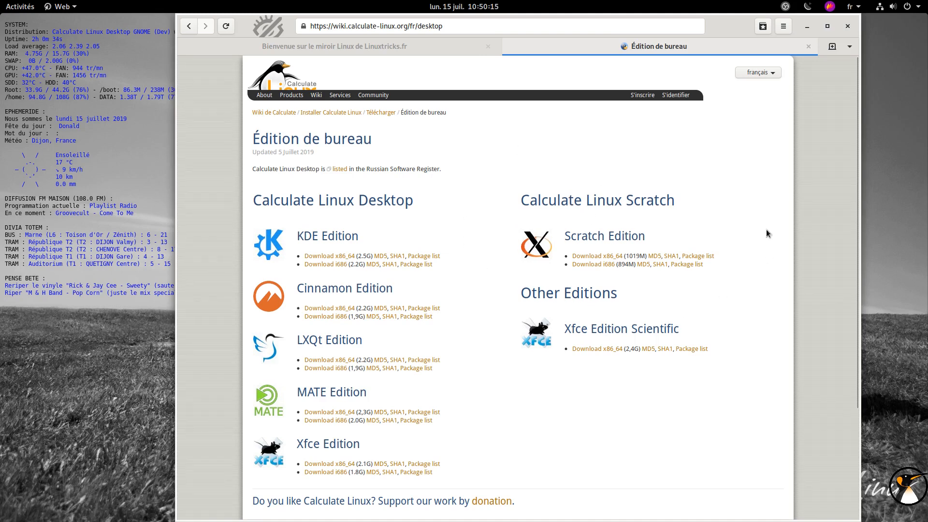
left_click(375, 45)
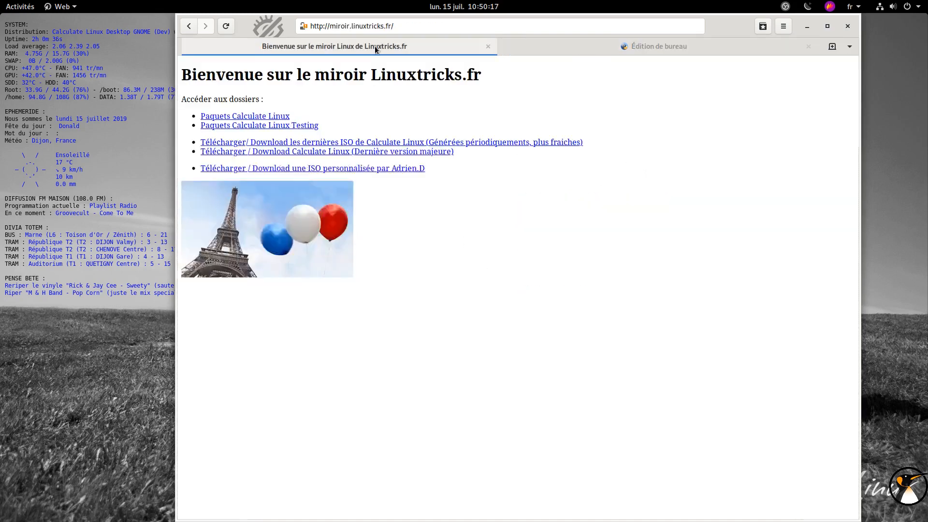
- Download cls-20190702-x86_64.iso from the 20190702 folder and open cld-20190702-x86_64.list
left_click(457, 144)
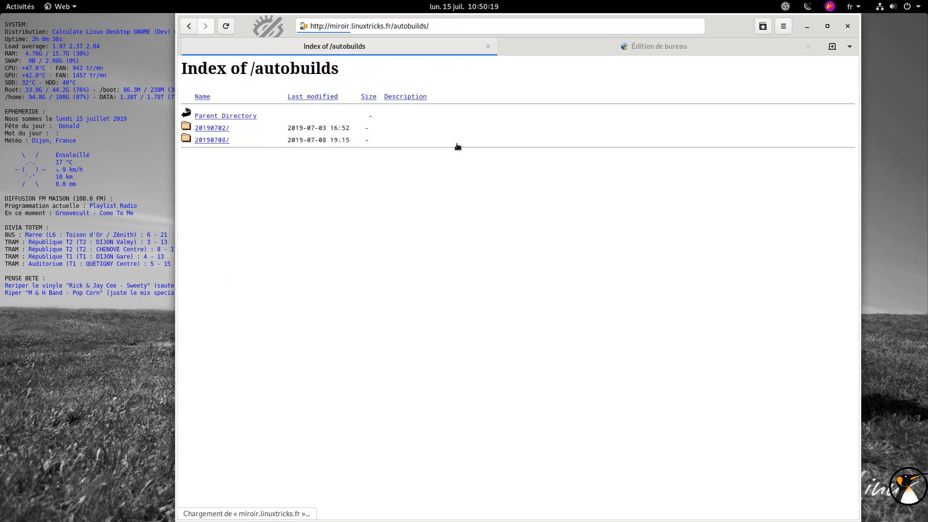
left_click(218, 128)
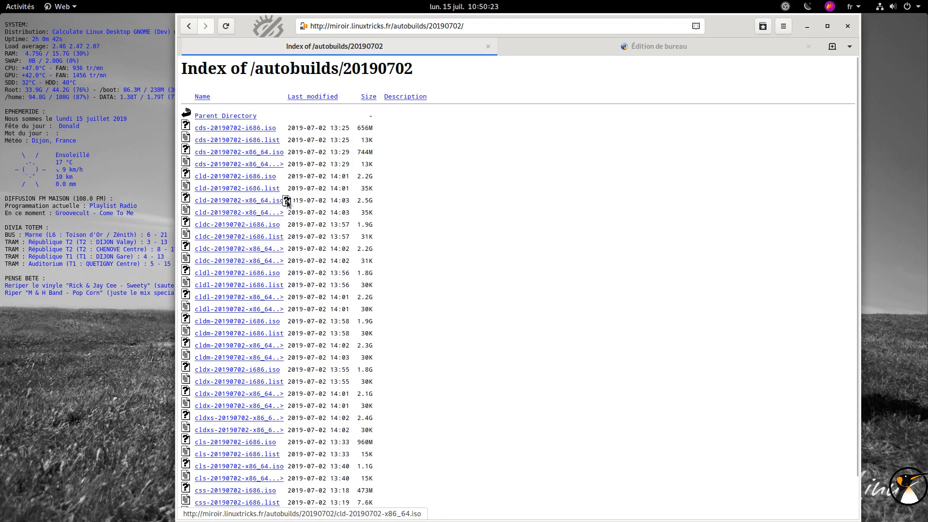
left_click_drag(375, 200, 183, 199)
scroll(238, 337, "down", 2)
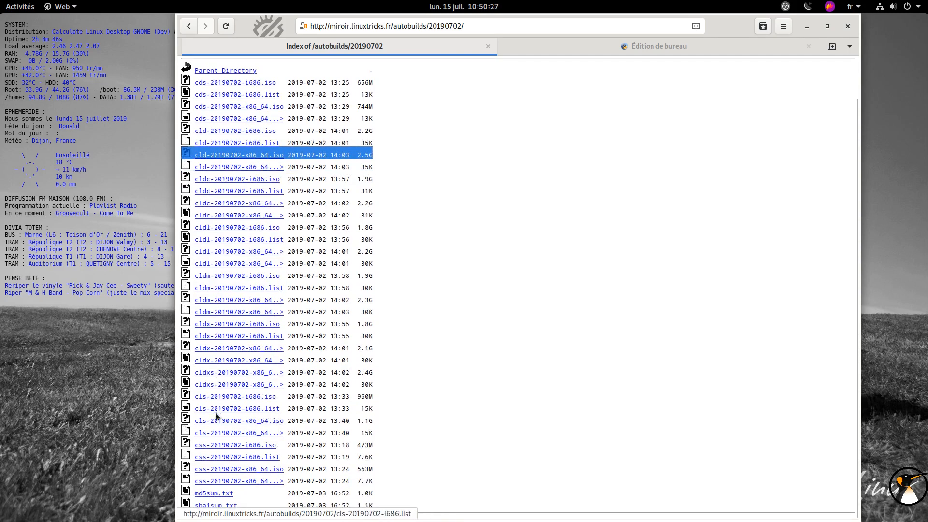
left_click(231, 422)
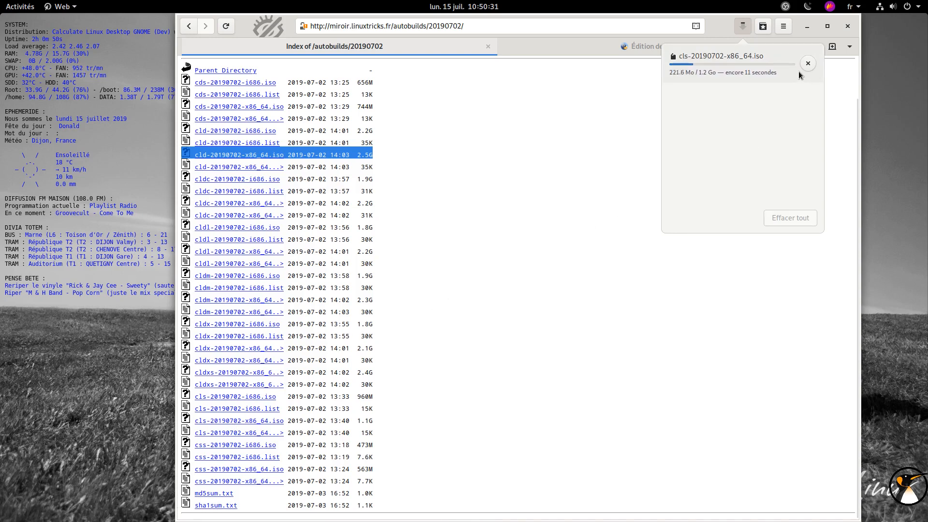
left_click(469, 145)
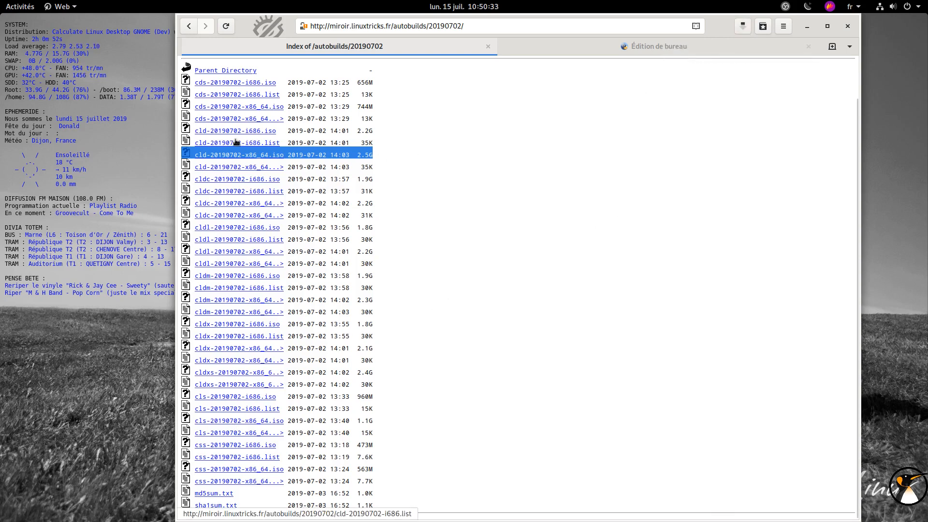
left_click(240, 169)
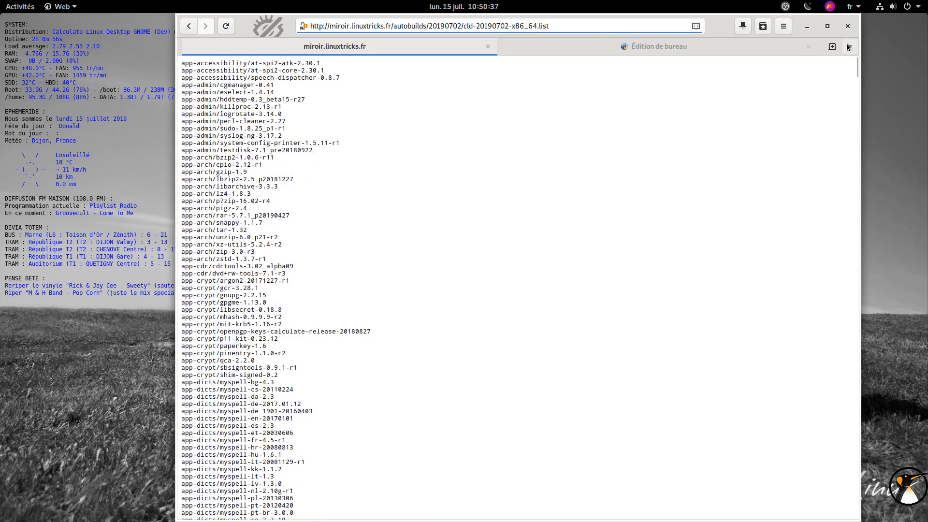
- Scroll through the cld-20190702-x86_64 package list and dismiss the finished download notice
left_click_drag(856, 62, 816, 230)
scroll(816, 230, "up", 2)
left_click_drag(230, 59, 229, 154)
left_click(246, 164)
left_click(271, 150)
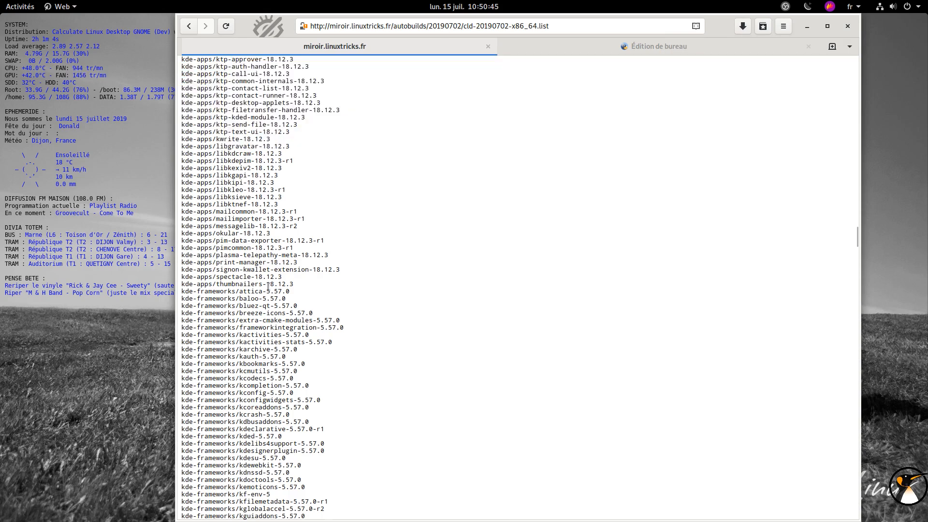
scroll(271, 263, "down", 10)
scroll(270, 263, "down", 5)
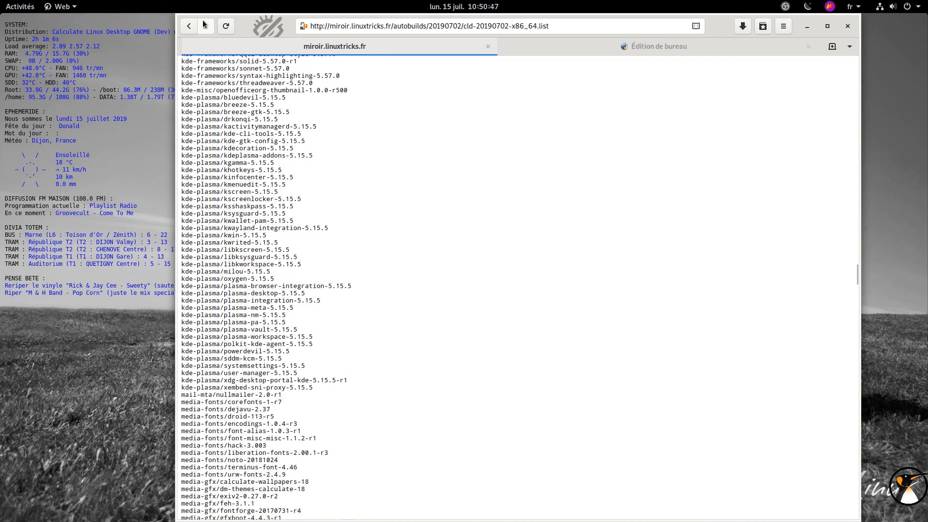
- Go back to the 20190702 folder and browse the cls-20190702-x86_64.list packages
key("alt+Left")
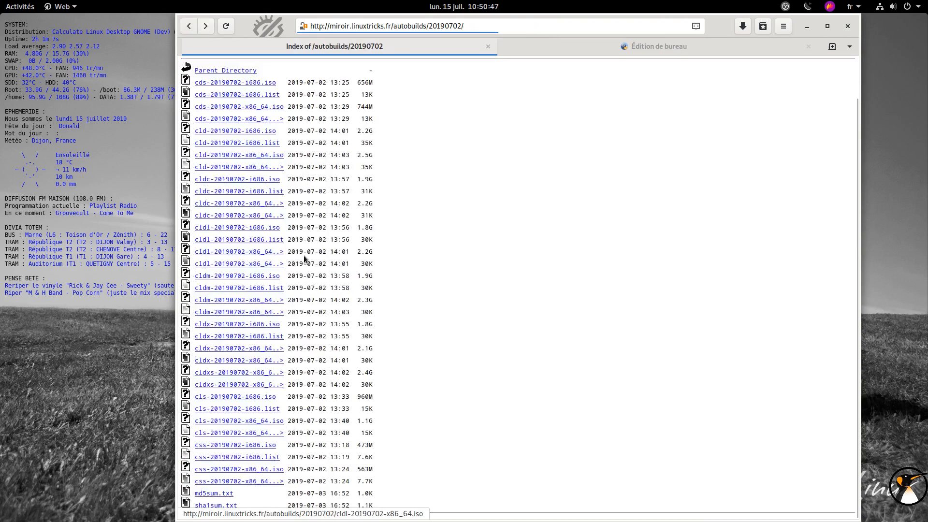
left_click(236, 434)
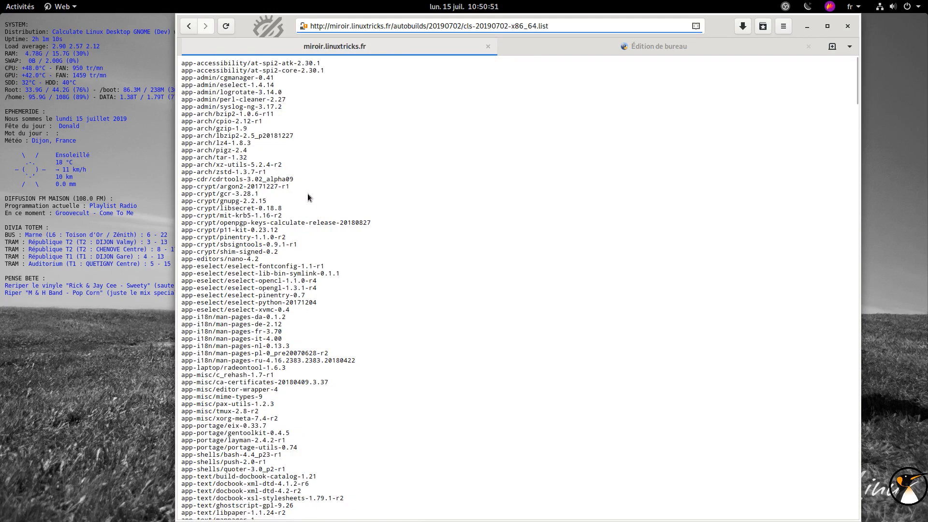
scroll(309, 156, "down", 20)
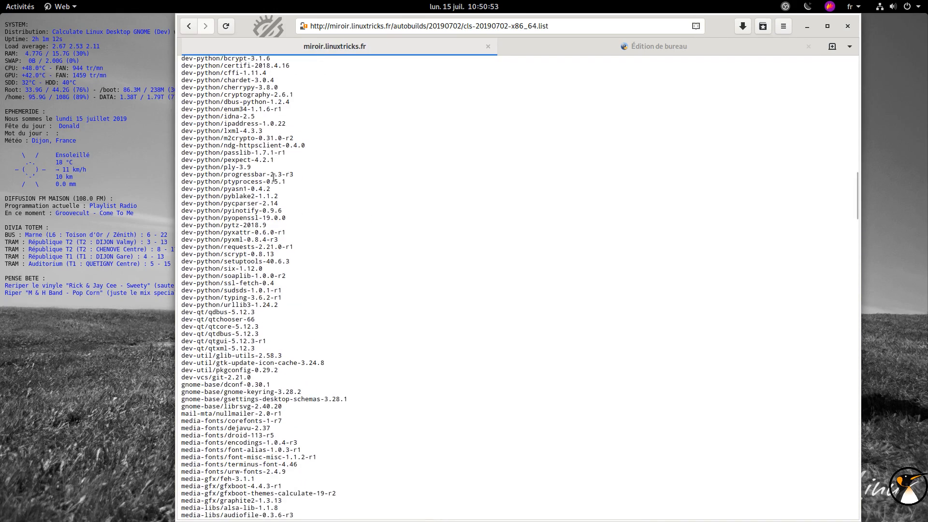
scroll(273, 175, "down", 10)
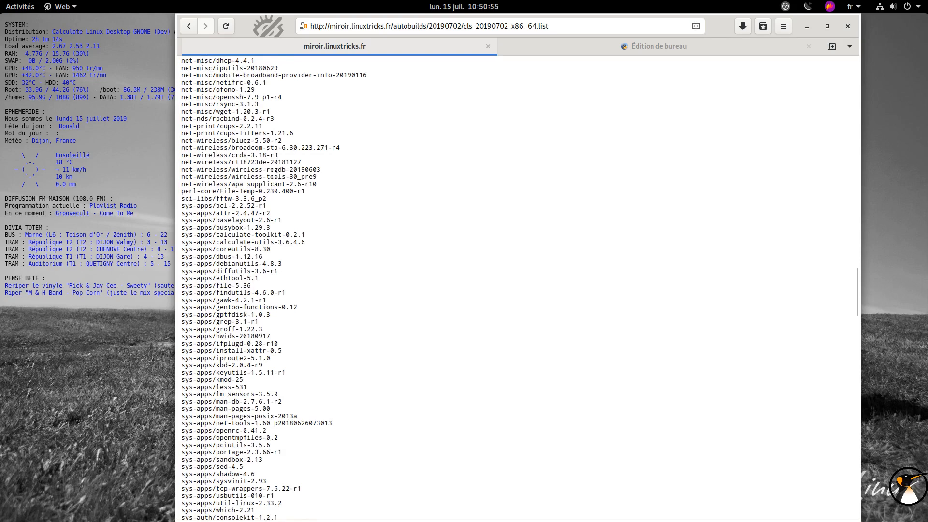
scroll(273, 174, "down", 20)
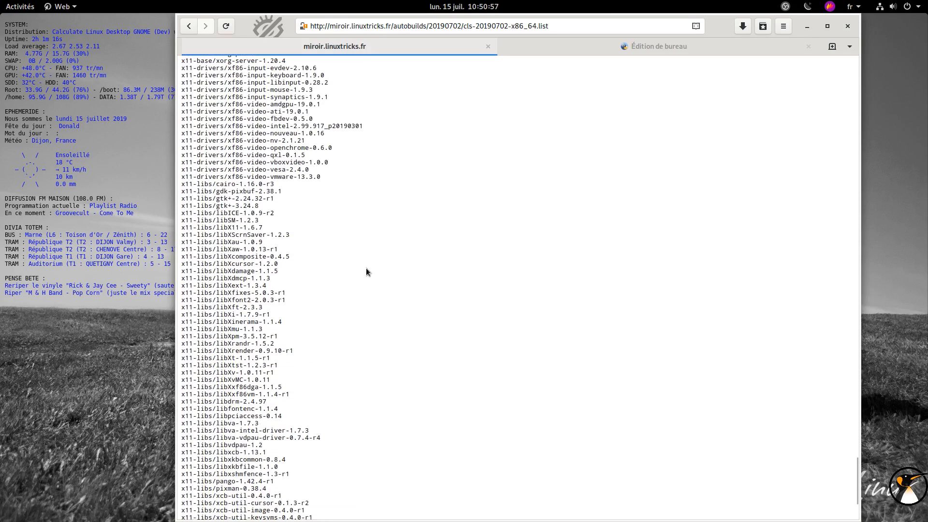
scroll(243, 133, "down", 5)
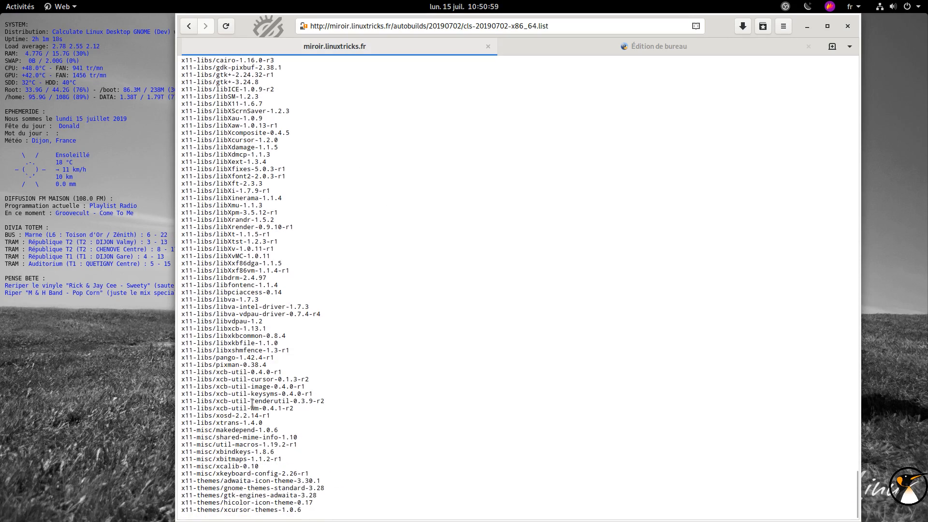
scroll(267, 249, "up", 12)
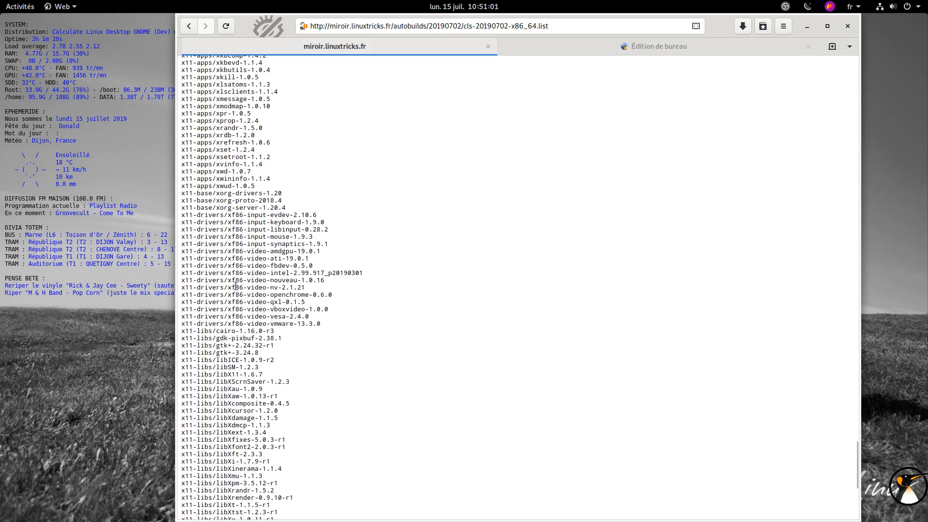
- Highlight the x11-drivers entries, then search the list for 'openb' and clear the term
left_click_drag(285, 215, 290, 325)
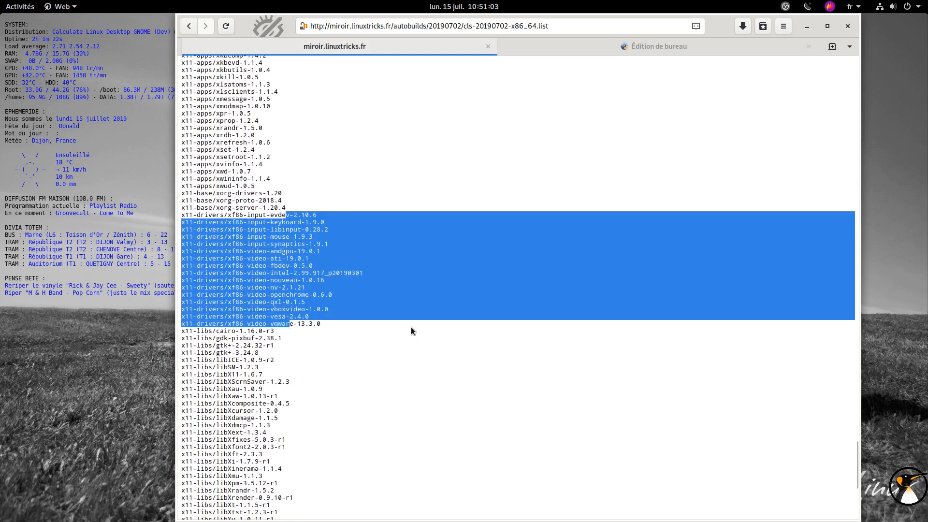
left_click_drag(226, 186, 227, 213)
left_click(396, 224)
left_click_drag(854, 471, 833, 259)
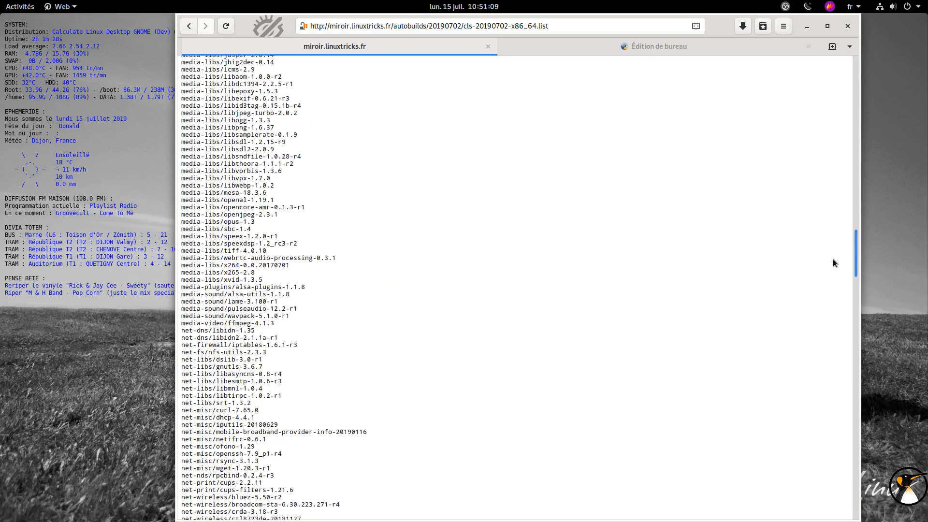
key("ctrl+f")
type("open")
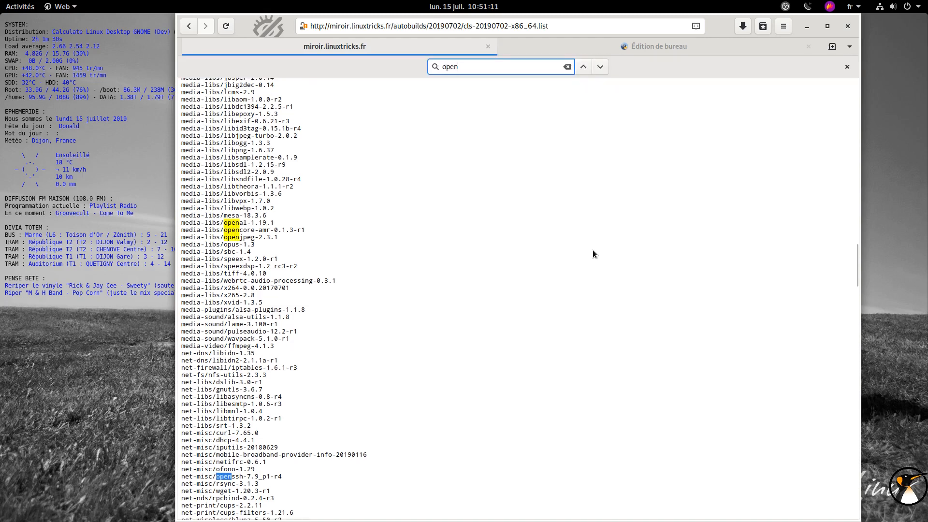
type("b")
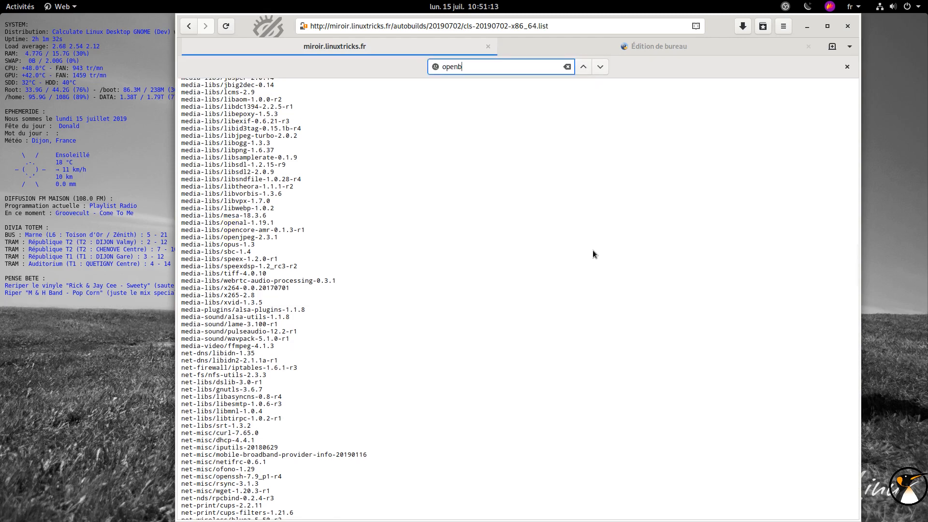
key("BackSpace")
key("BackSpace")
key("BackSpace")
key("BackSpace")
key("BackSpace")
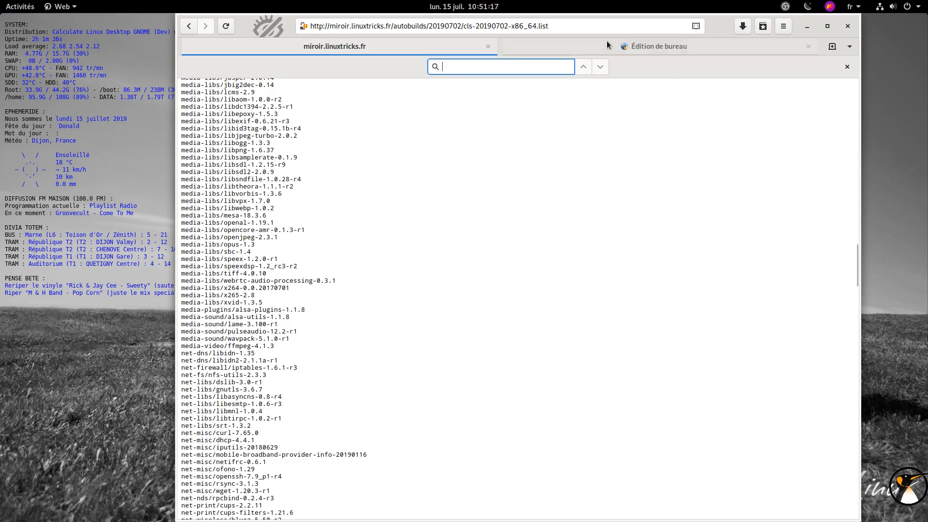
- Load the cls-20190702 ISO into Video2's CD/DVD (IDE) drive, save, and power on the VM
left_click(807, 26)
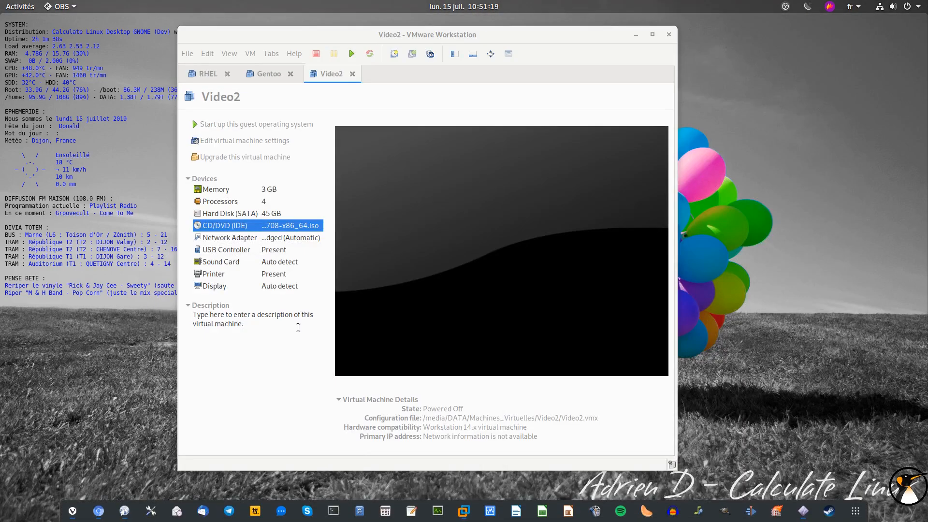
double_click(293, 224)
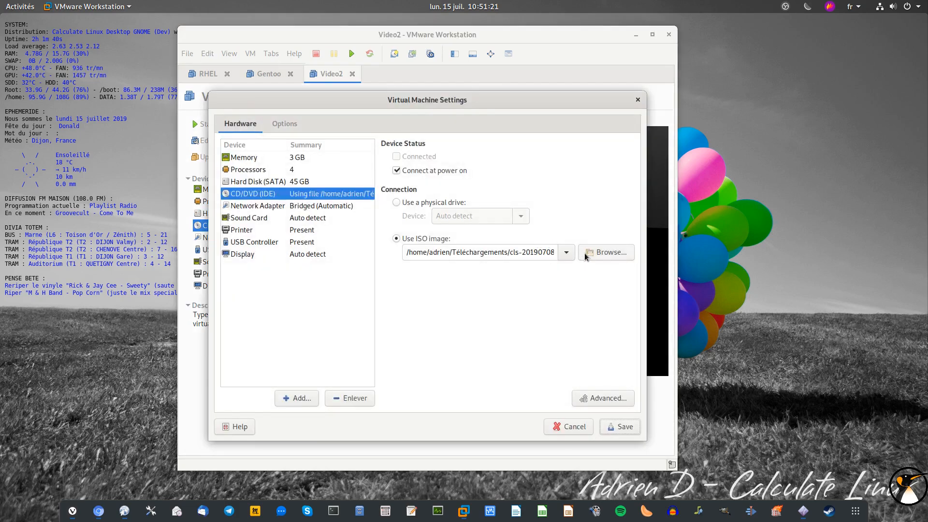
left_click(583, 256)
double_click(319, 197)
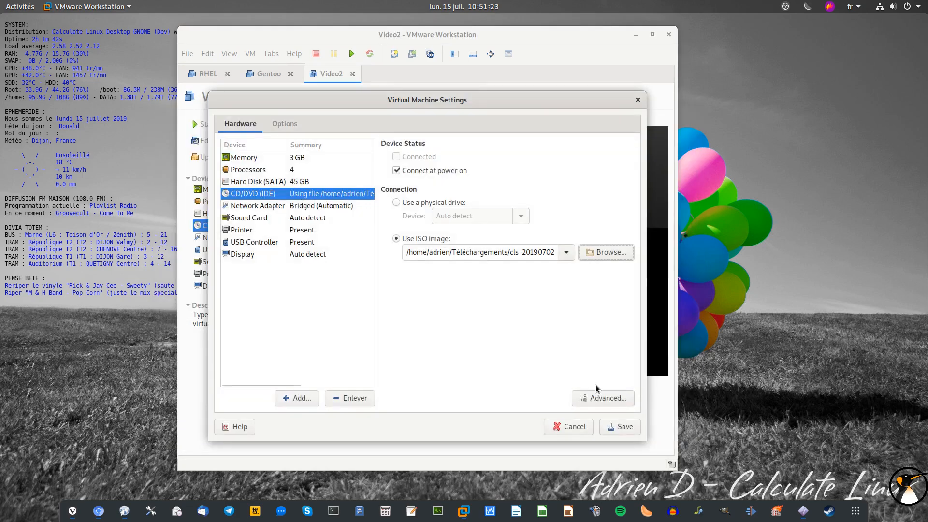
left_click(620, 427)
left_click(351, 54)
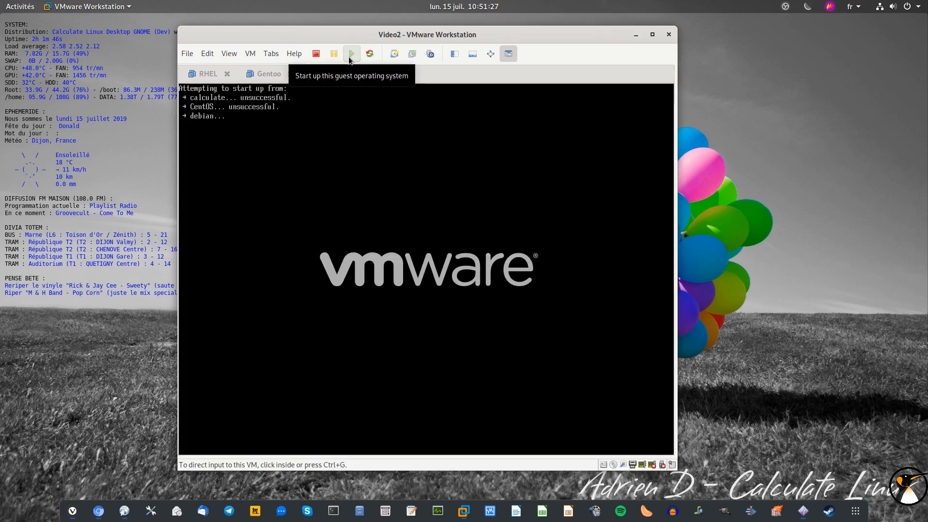
- Boot the live CD with Français (France) selected as the boot language
right_click(321, 74)
left_click(303, 194)
left_click(304, 193)
key("Down")
key("Down")
key("Down")
key("Return")
key("Down")
key("Down")
key("Down")
key("Down")
key("Down")
key("Down")
key("Down")
key("Down")
key("Down")
key("Down")
key("Down")
key("Down")
key("Down")
key("Down")
key("Down")
key("Return")
key("Down")
key("Return")
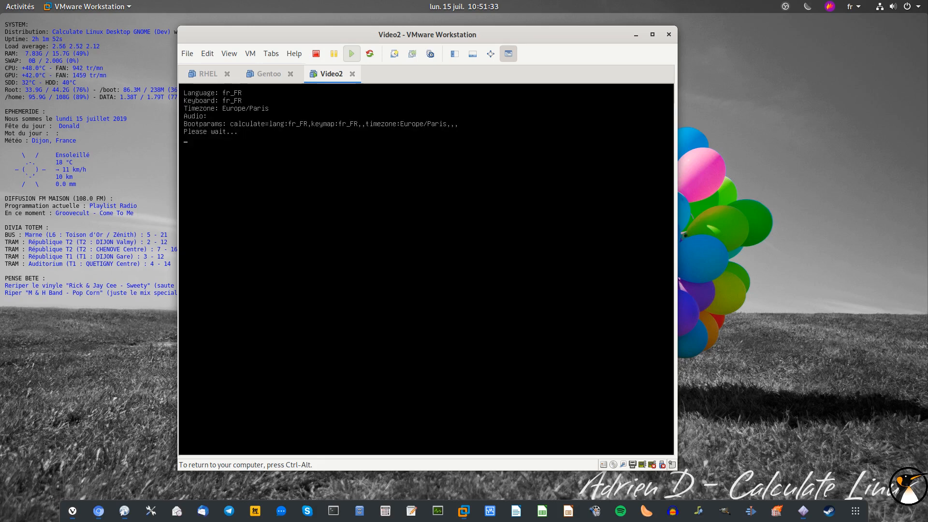
key("ctrl+alt")
- Review Video2's CD/DVD, general and advanced firmware settings, then save them
right_click(329, 73)
left_click(351, 214)
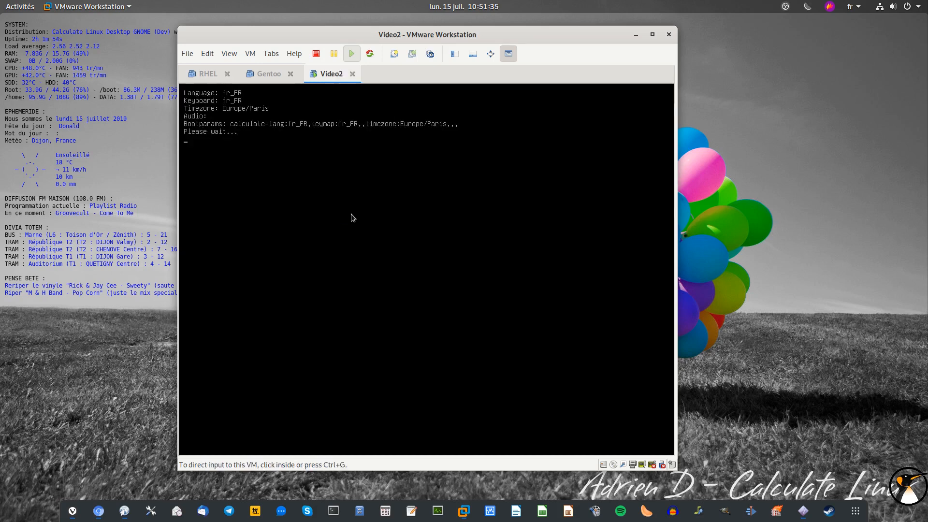
left_click(312, 188)
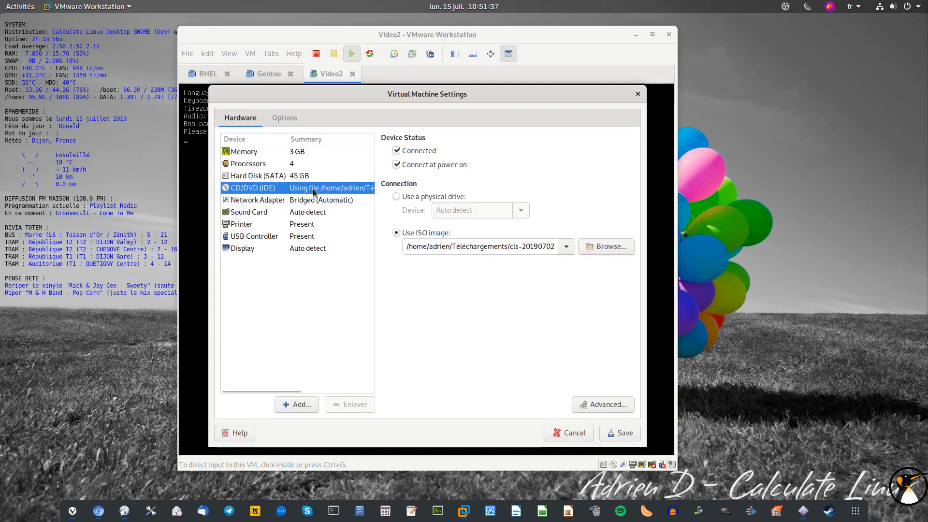
left_click(284, 118)
left_click(288, 285)
left_click(311, 153)
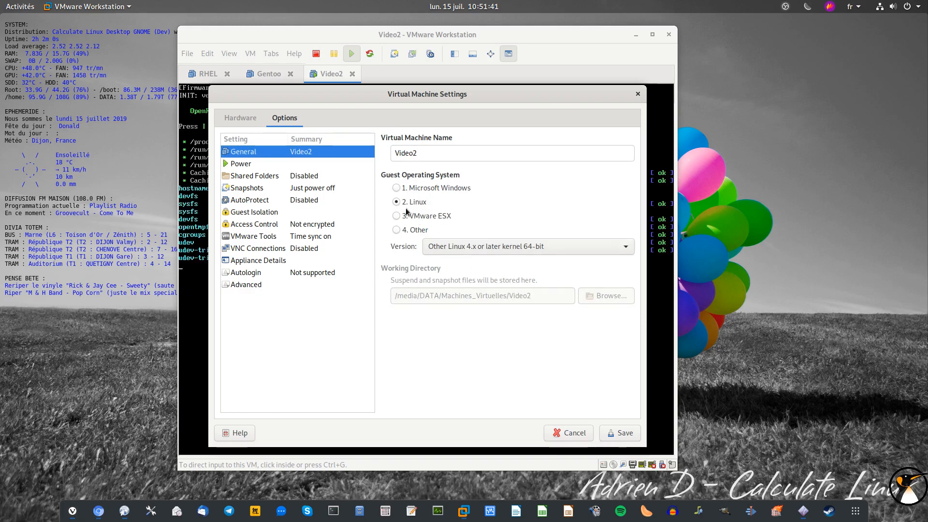
left_click(282, 286)
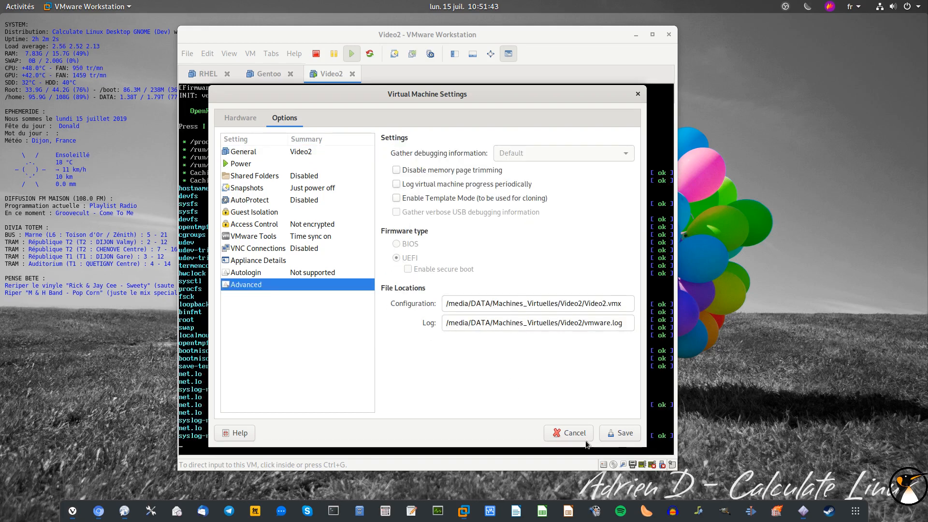
left_click(614, 434)
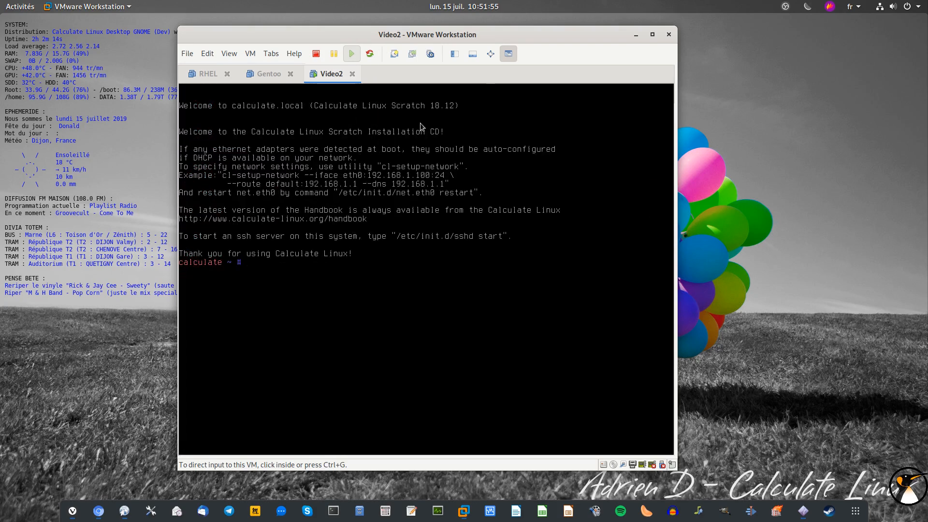
- Run cfdisk /dev/sda and choose a gpt partition table
left_click_drag(485, 42, 499, 38)
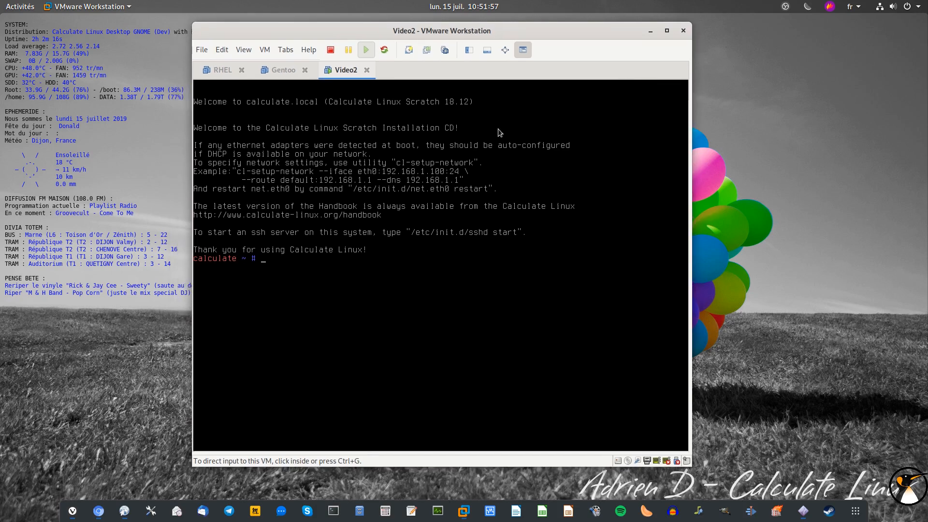
left_click(500, 221)
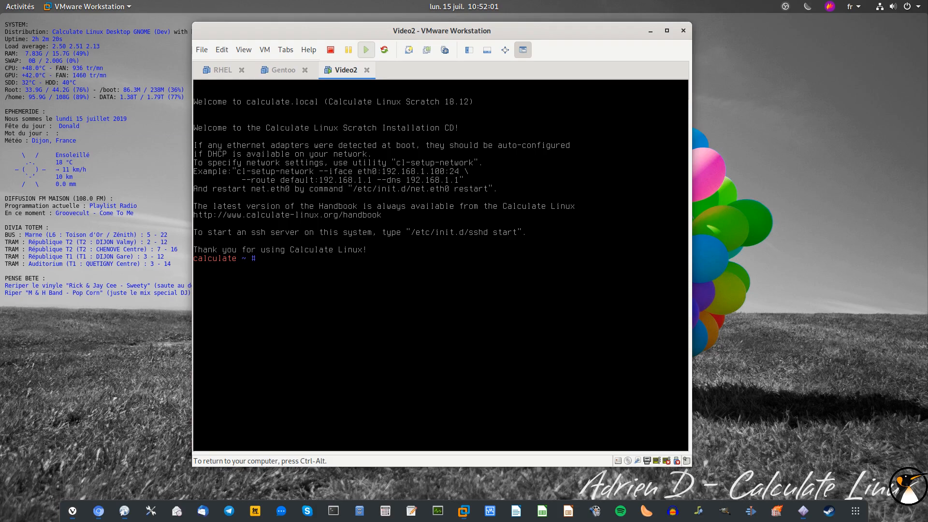
type("cfdisk /dev/sda")
key("Return")
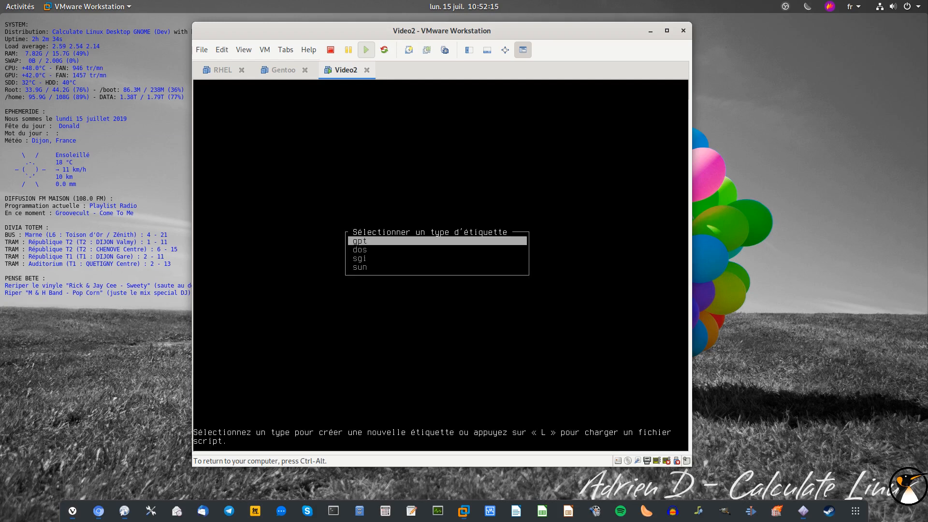
key("Return")
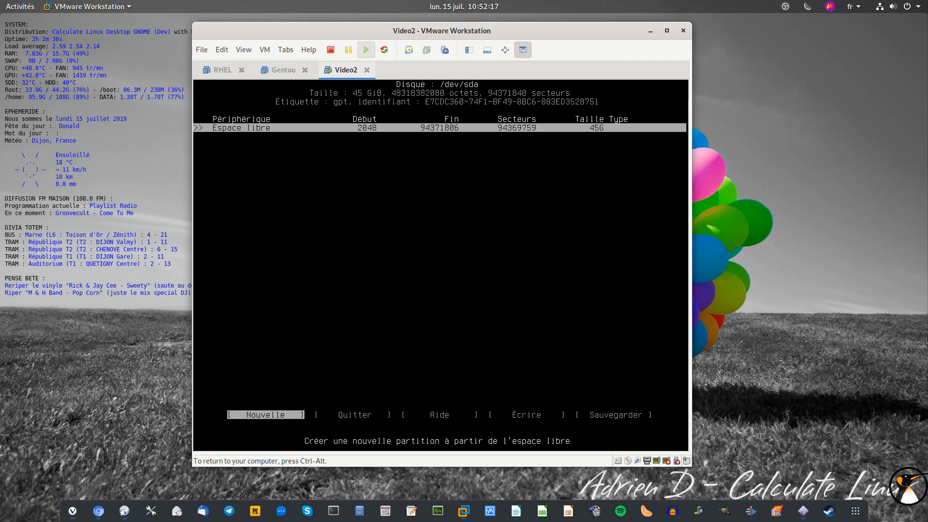
- Create a 256M first partition with type Système EFI
key("Return")
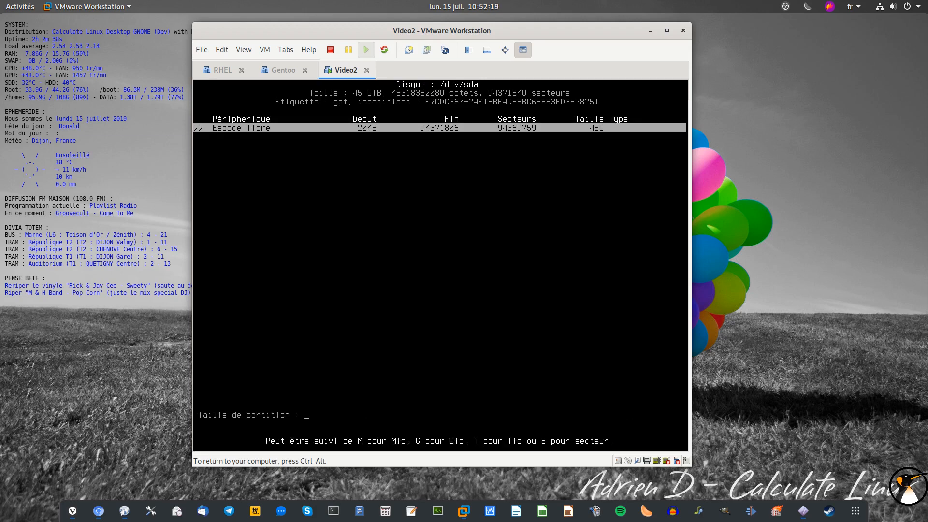
type("256M")
key("Return")
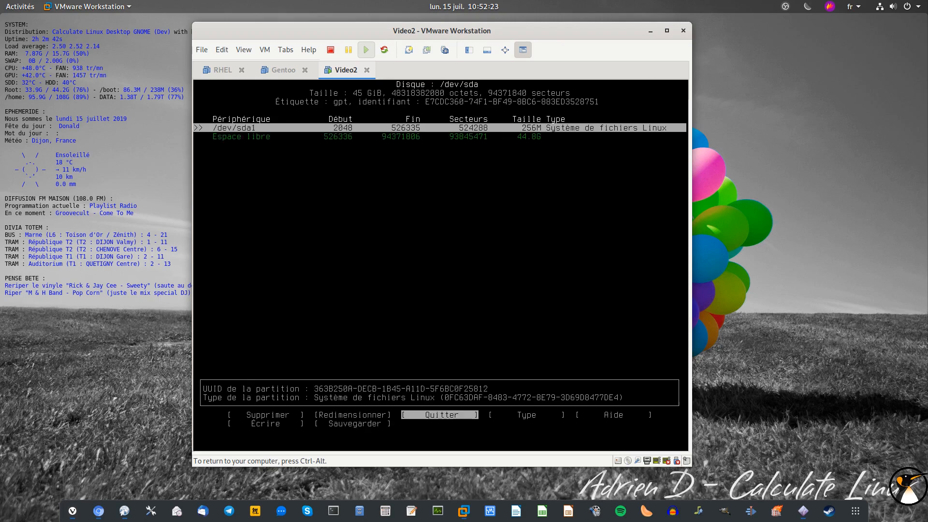
key("Right")
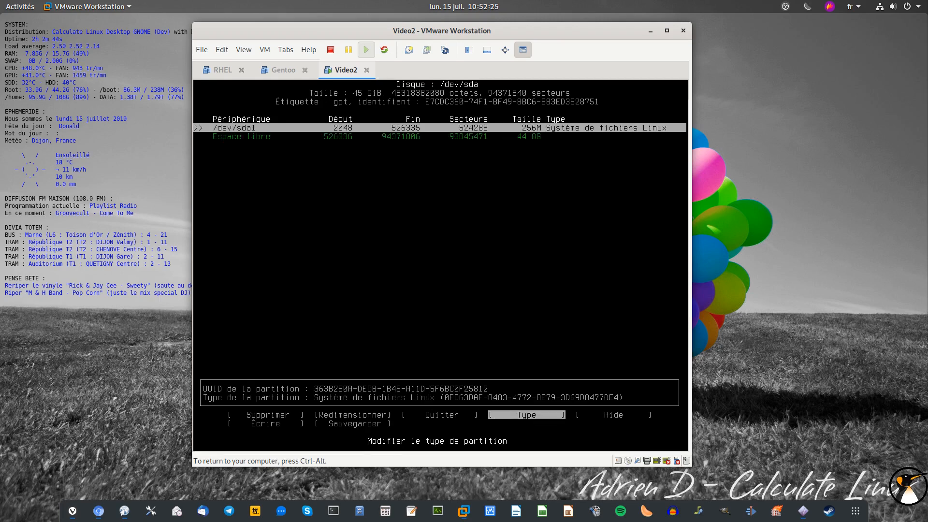
key("Return")
key("Home")
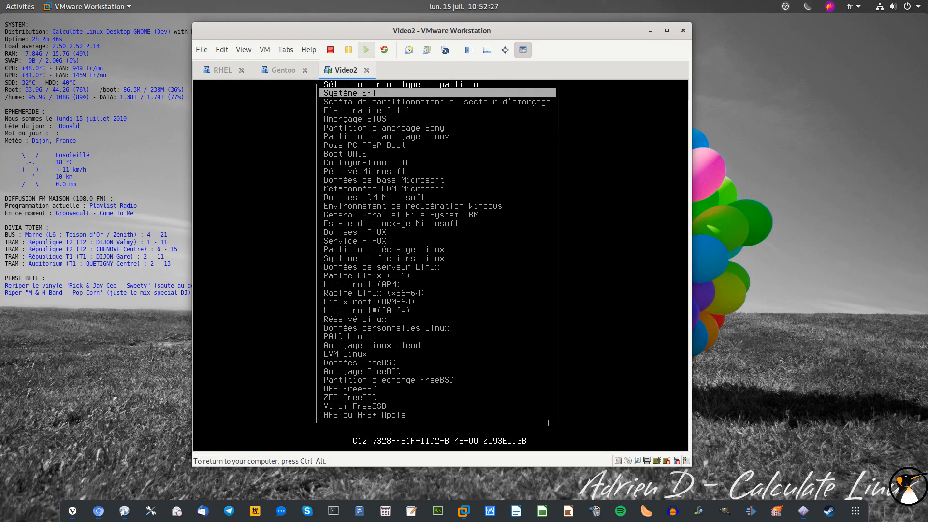
key("Return")
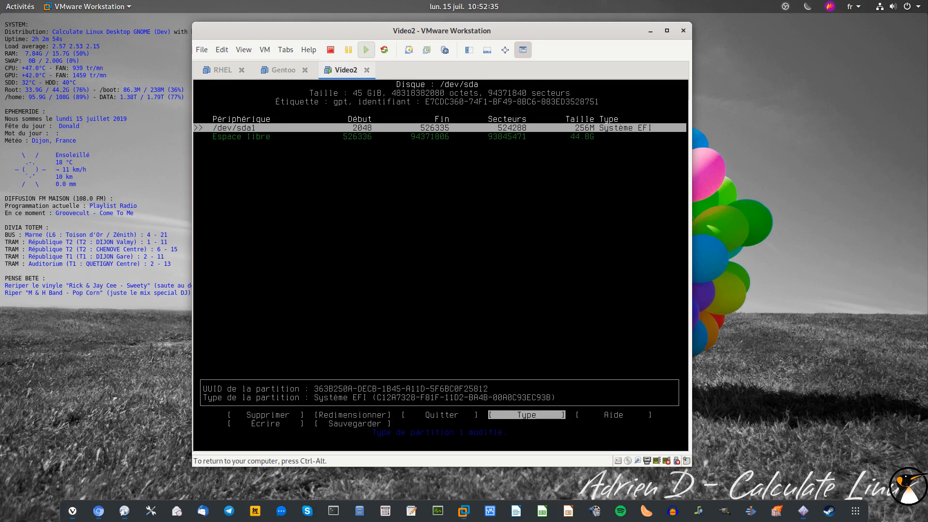
- Add a 30G partition, a 1G partition, and a final one using remaining space
key("Down")
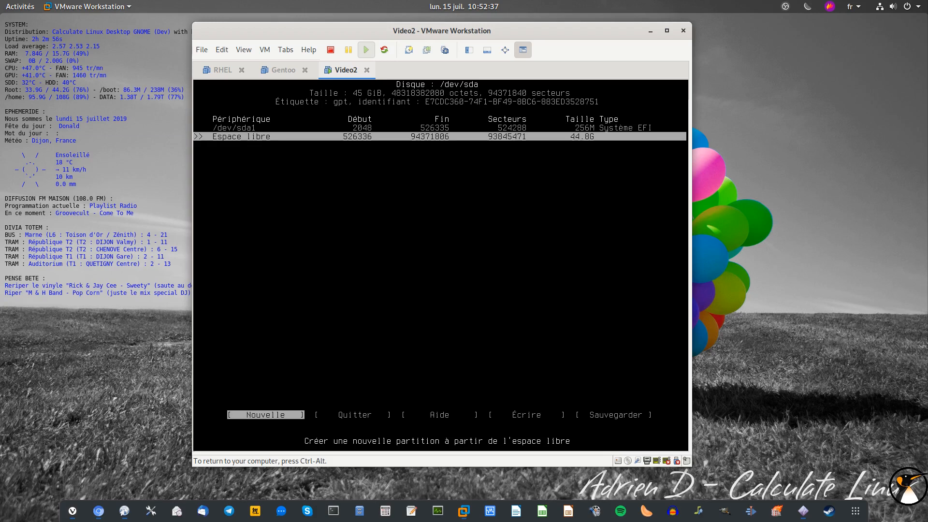
key("Return")
key("BackSpace")
key("BackSpace")
key("BackSpace")
key("BackSpace")
key("BackSpace")
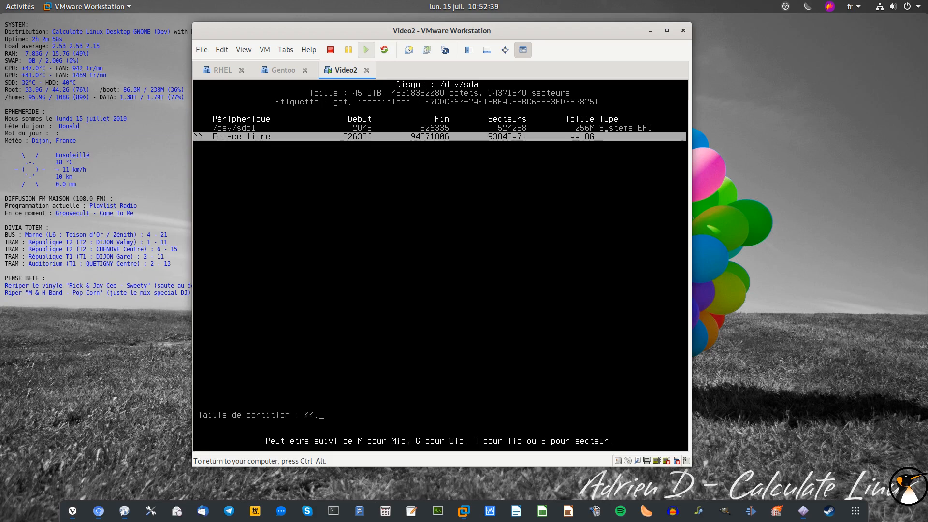
type("30G")
key("Return")
key("Down")
key("Return")
key("BackSpace")
key("BackSpace")
type("1G")
key("Return")
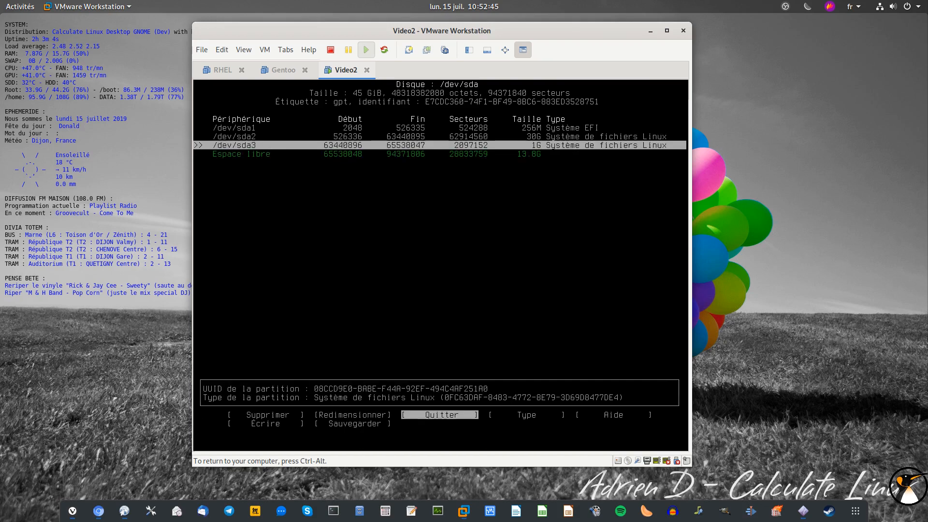
key("Down")
key("Return")
key("Return")
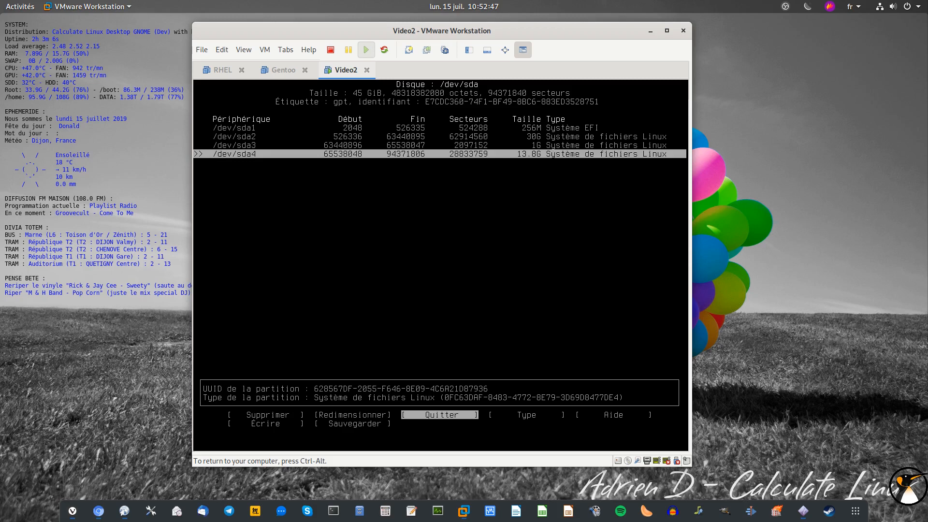
- Write the partition table to disk, confirming with oui, and quit cfdisk
key("Right")
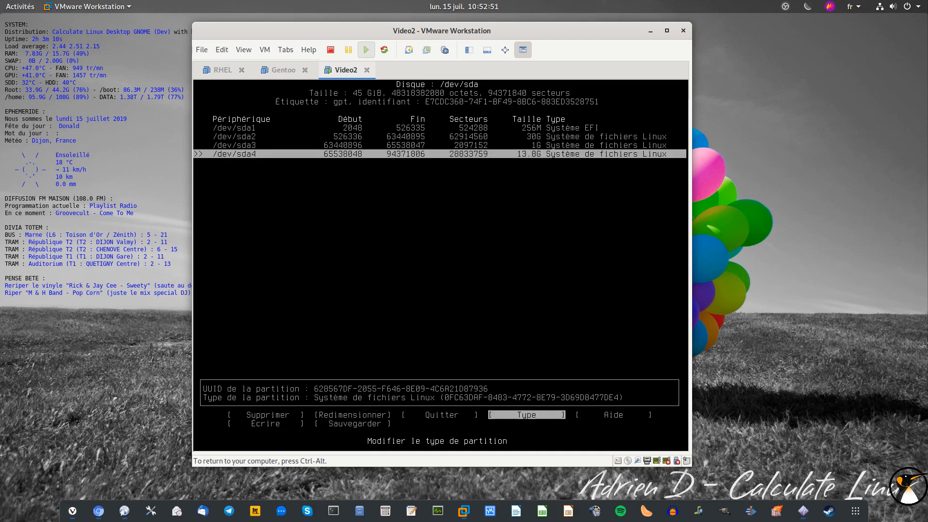
key("Right")
key("Left")
key("Left")
key("Left")
key("Left")
key("Right")
key("Right")
key("Right")
key("Right")
key("Right")
key("Return")
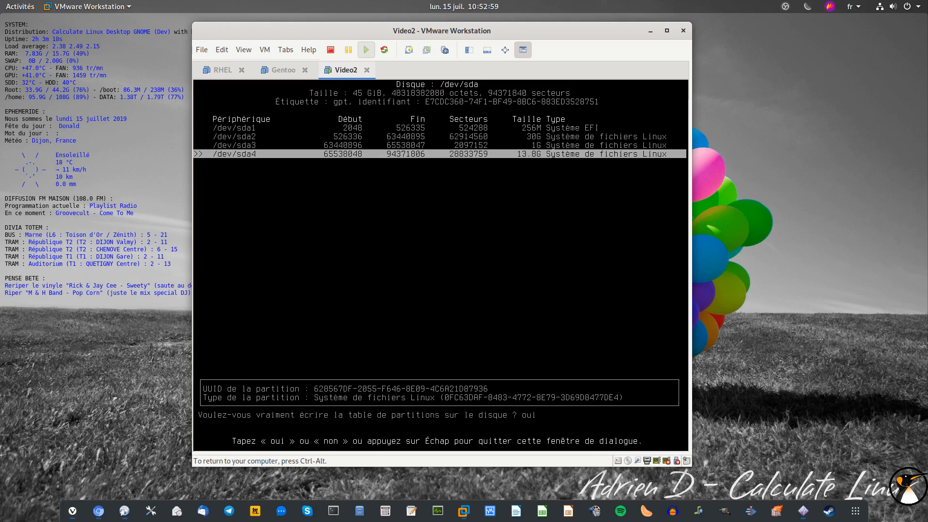
key("Return")
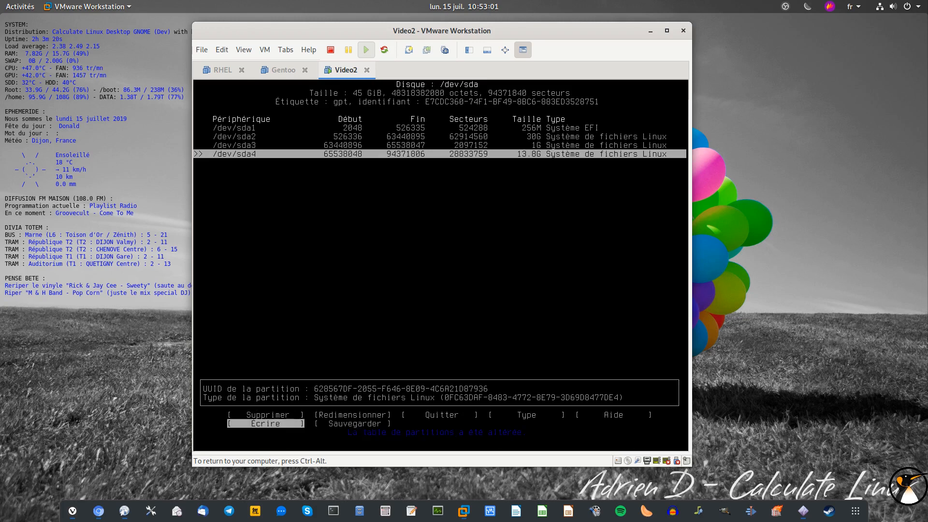
key("Left")
key("Return")
- Run fdisk -l, then cl-install with sda2 root, sda3 swap, sda4 /home and a new user, setting its password
type("fdisk (l")
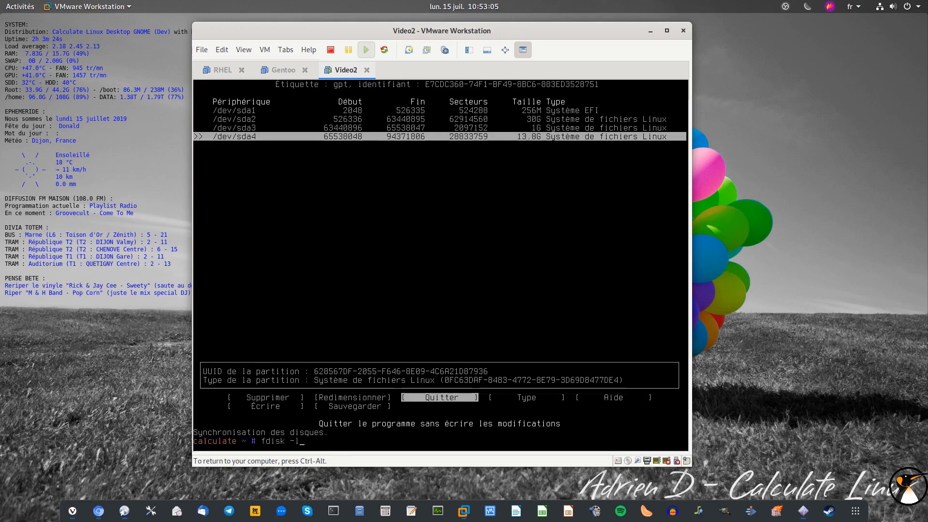
key("Return")
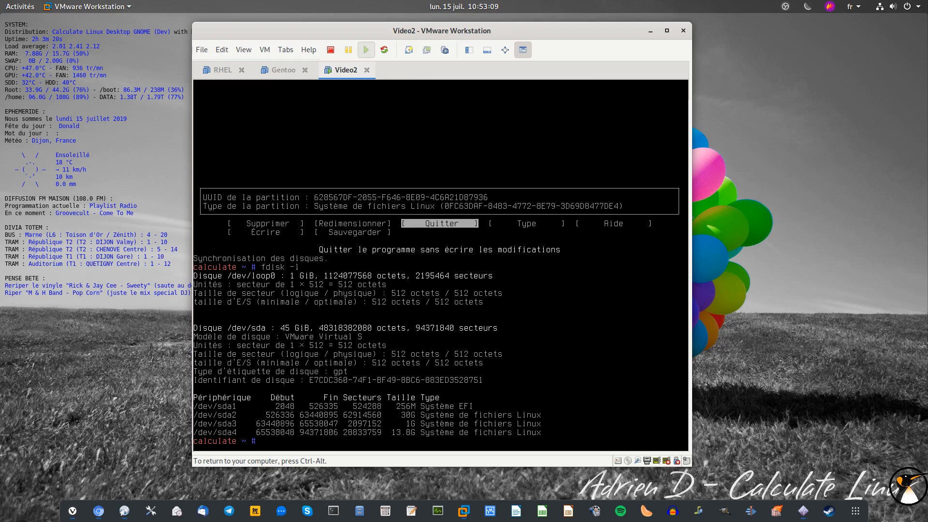
type("cl-install-d /de")
key("Left")
key("Left")
key("Left")
key("Left")
key("Left")
key("End")
type("v/sda2")
type("-d /de")
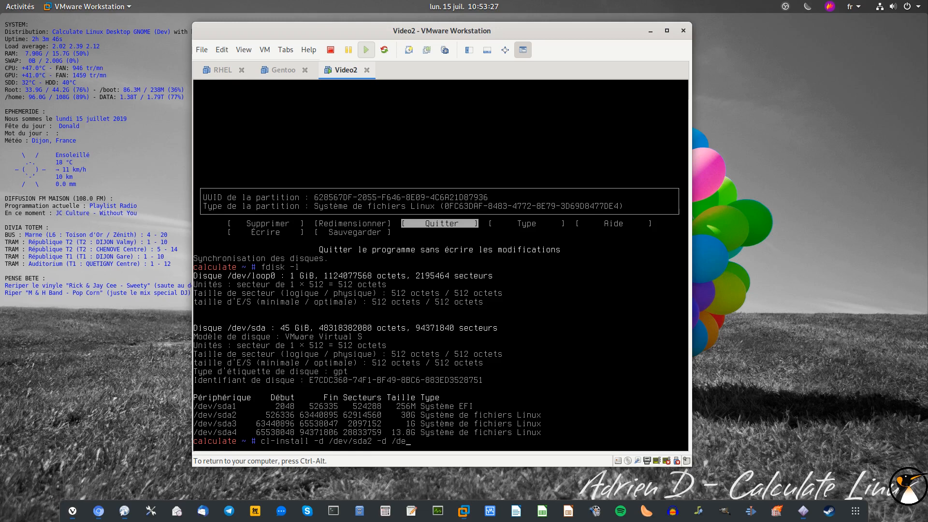
type("v/sda3:swap -d /dev/sda4:/home -u adrien")
key("Return")
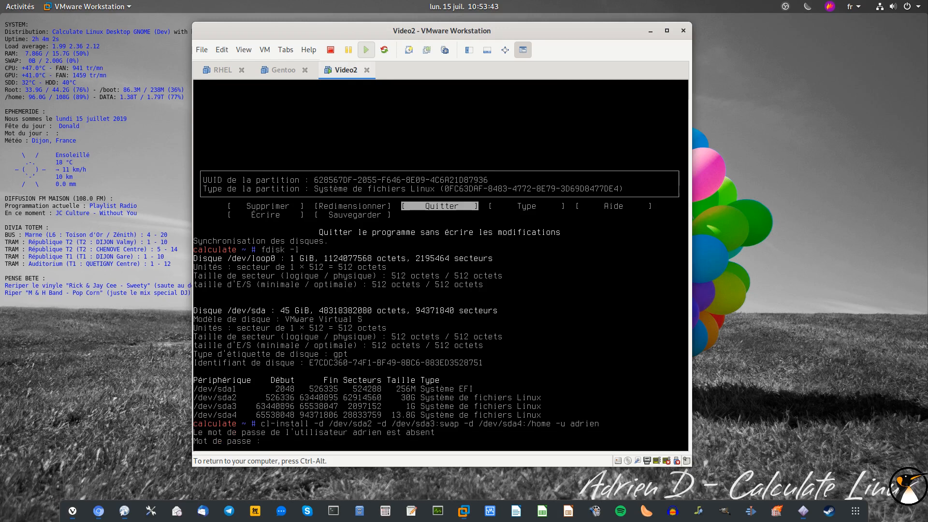
key("Return")
key("Return")
key("Return")
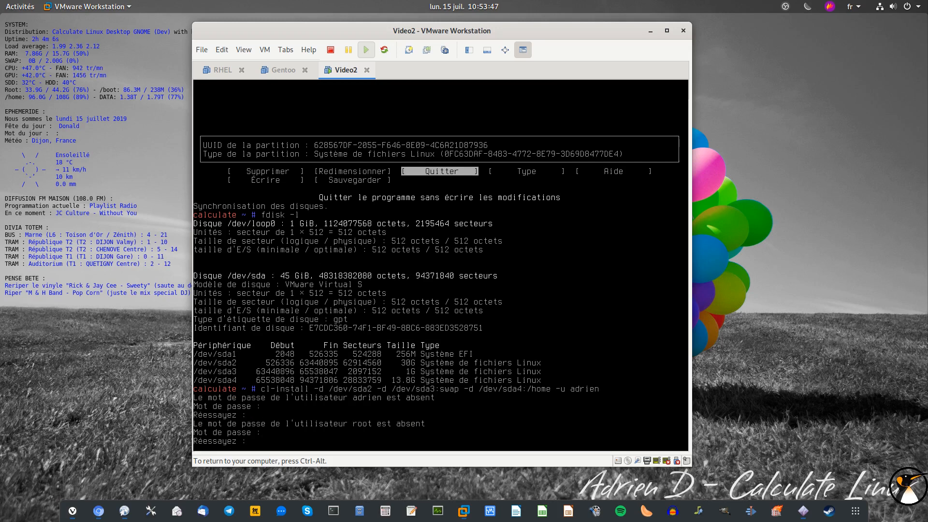
key("Return")
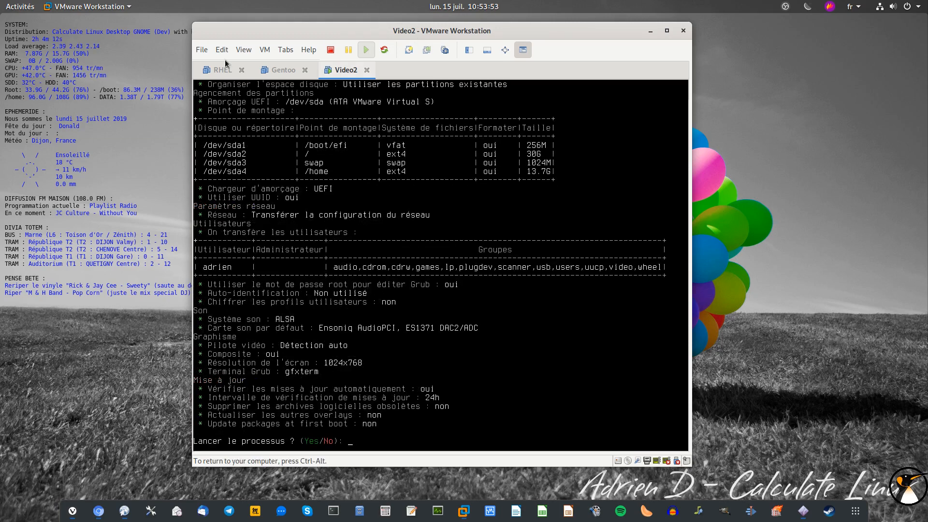
- Answer y to start the installation, then y again to reboot once it finishes
type("y")
key("ctrl+alt")
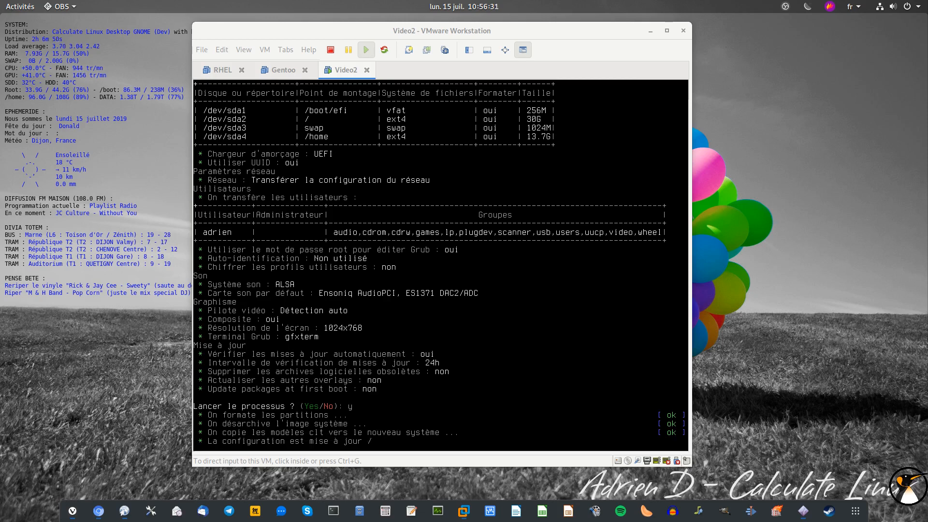
left_click(541, 283)
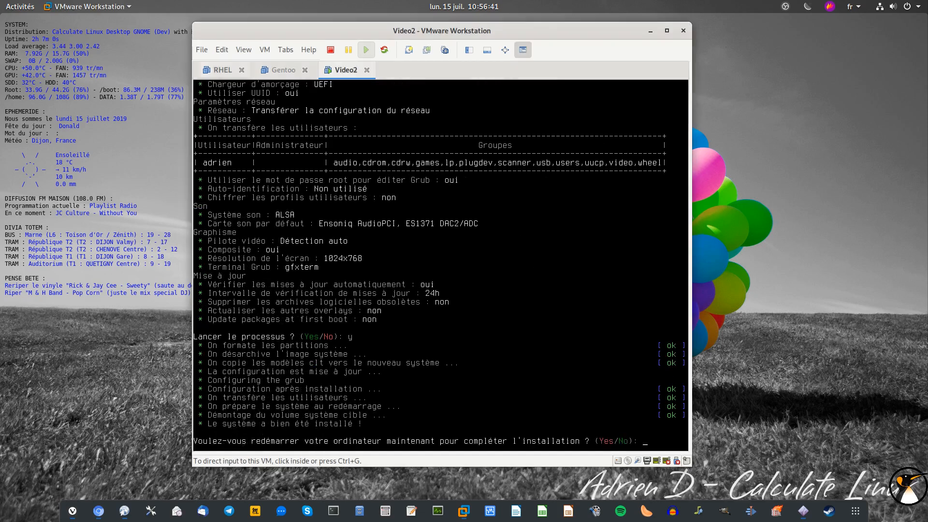
type("y")
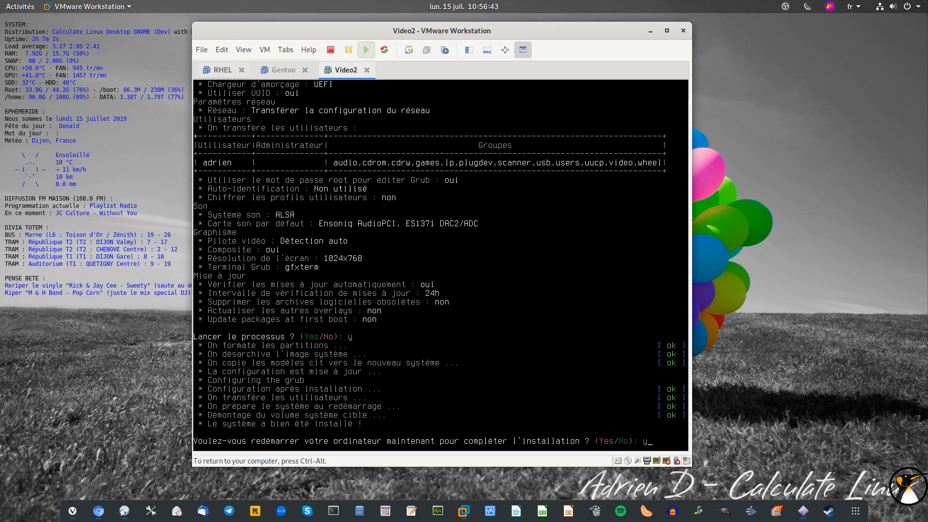
key("Return")
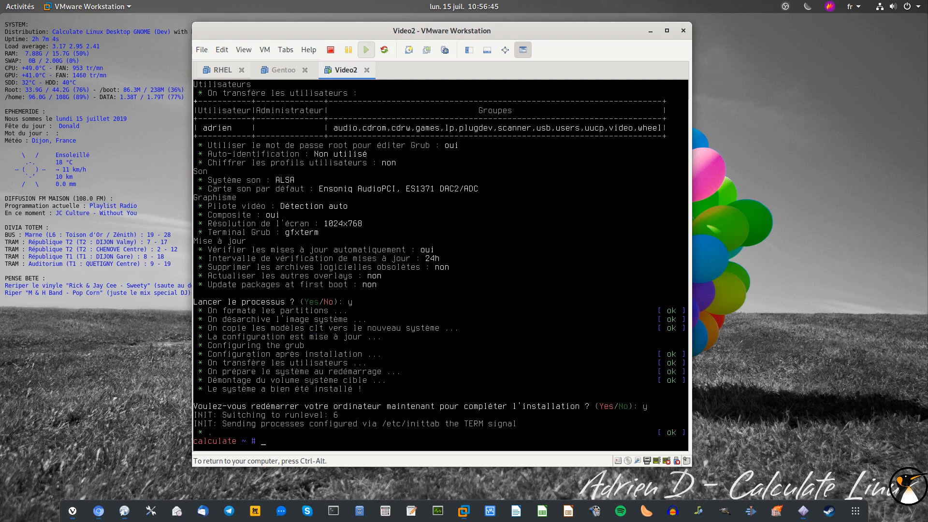
key("ctrl+alt")
- Disconnect the CD/DVD (IDE) via Removable Devices and boot the installed system from GRUB
right_click(342, 71)
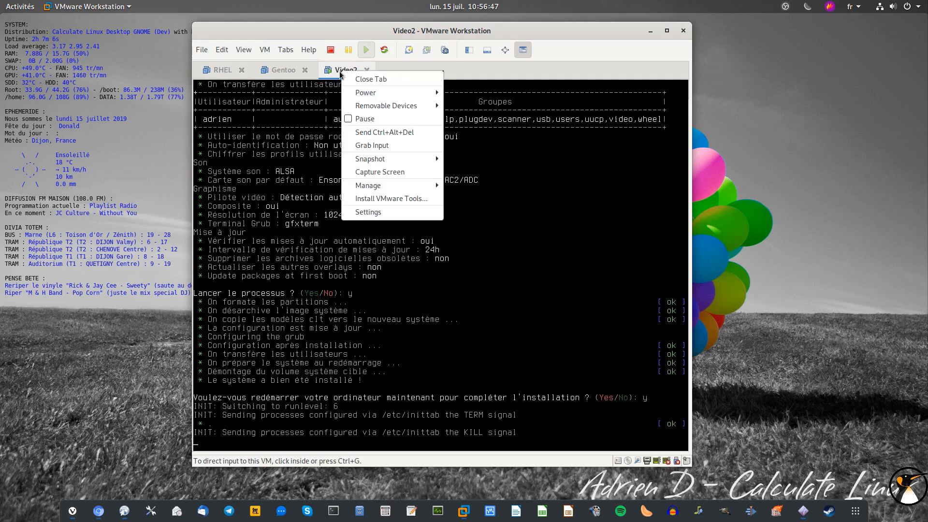
mouse_move(360, 93)
mouse_move(386, 105)
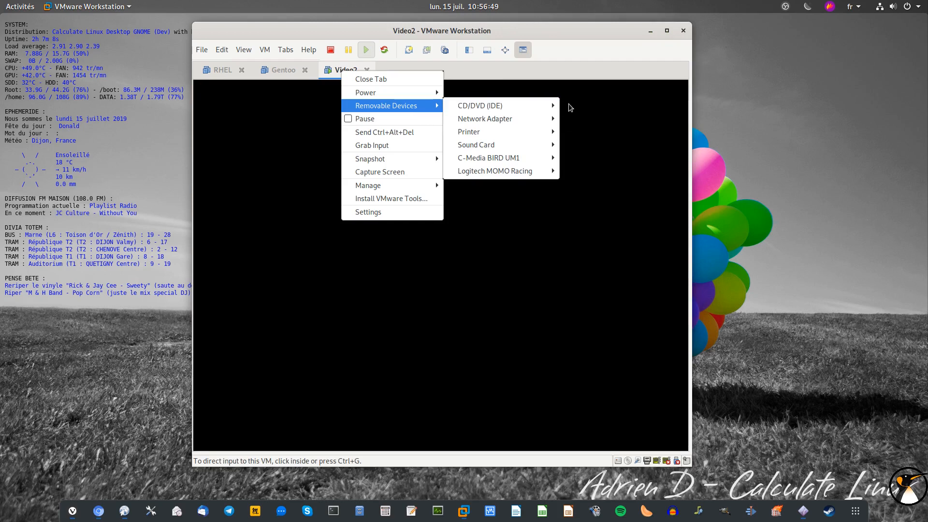
left_click(567, 107)
left_click(337, 98)
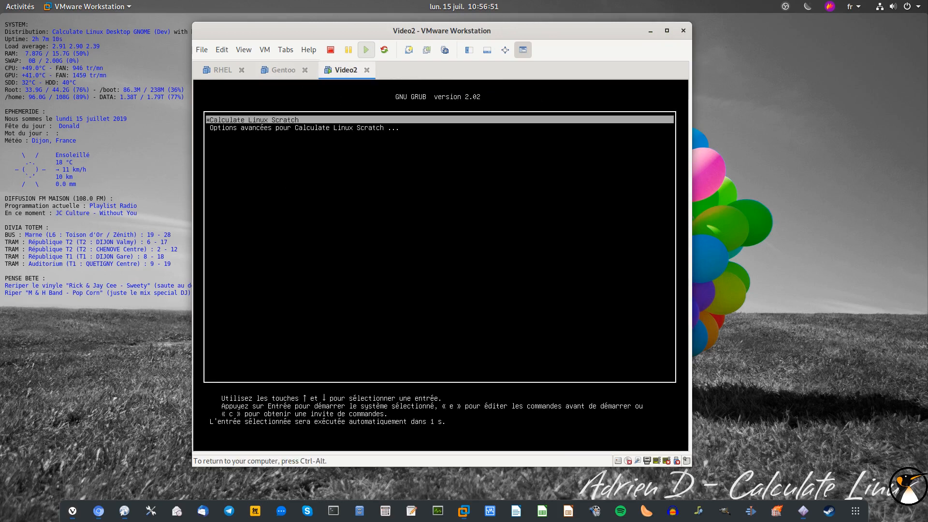
key("Return")
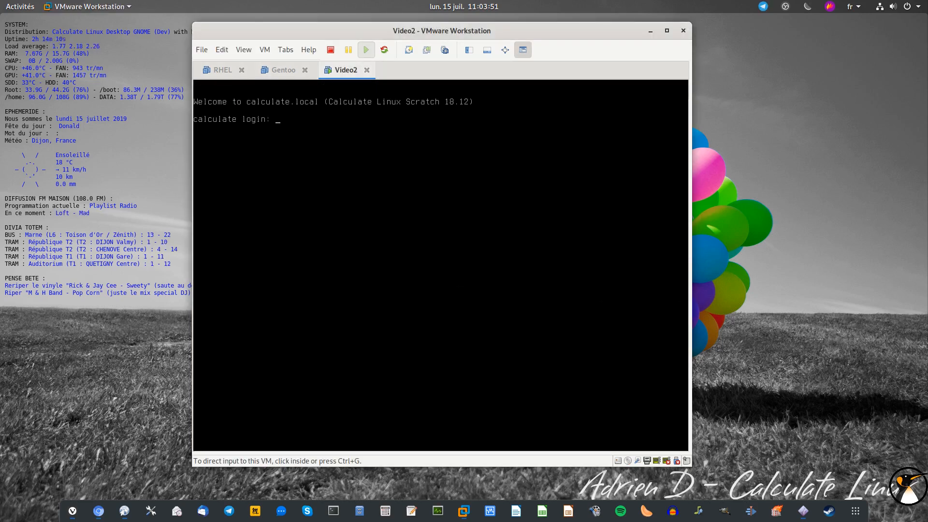
key("ctrl+g")
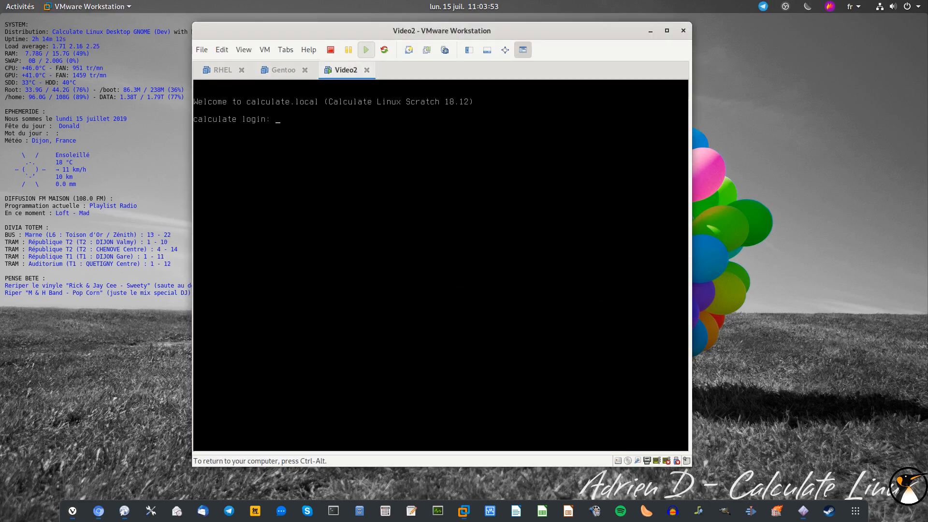
- Log in as root and run cl-update to start the system update
type("root")
key("Return")
key("Return")
key("ctrl+alt")
key("alt+Tab")
key("alt+Tab")
left_click(669, 236)
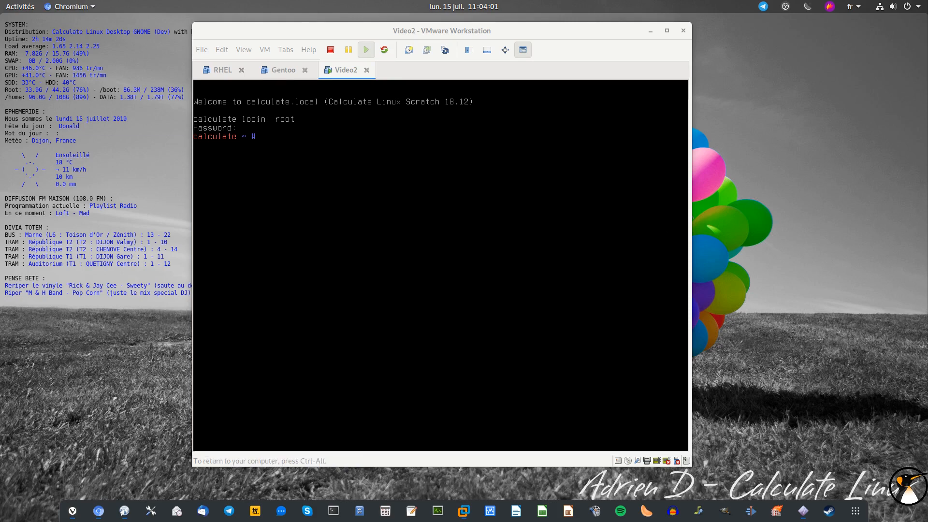
type("l-update")
type("c")
key("Return")
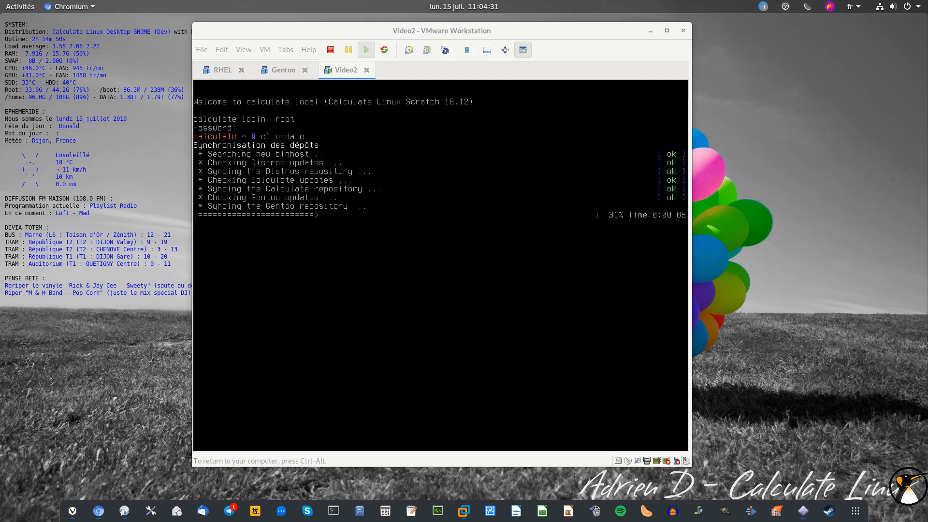
- Log in as root on the second console and query eix kde-plasma/plasma-meta
key("alt+F2")
type("root")
key("Return")
key("Return")
key("Return")
type("eix ")
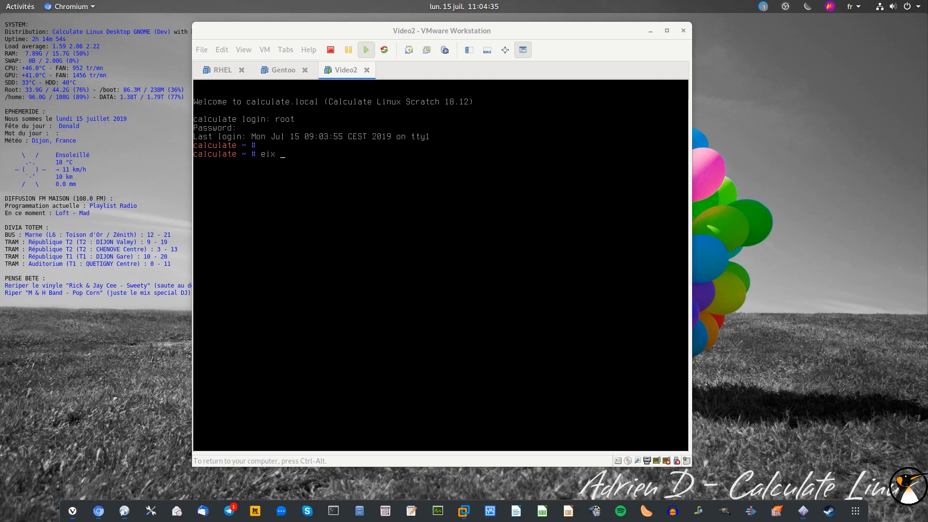
type("kde-plasma/plasma-meta")
key("Return")
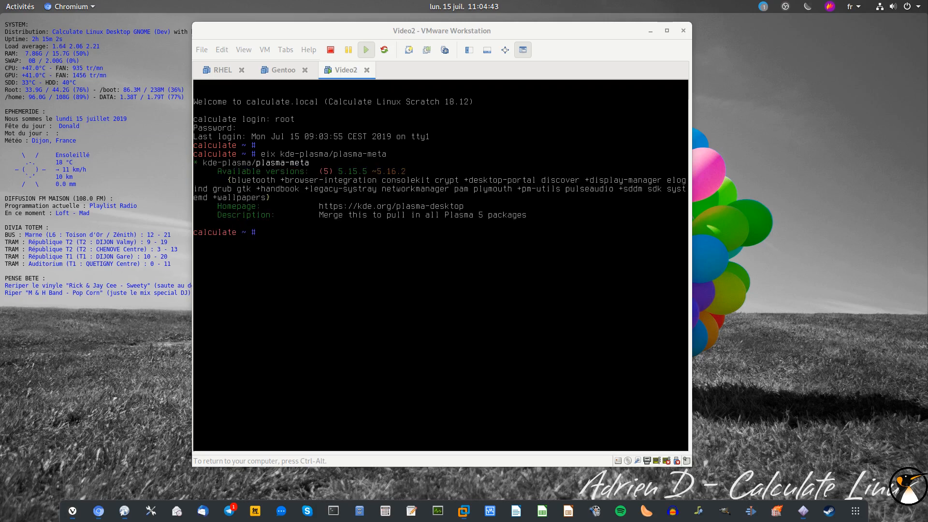
- Look up the kde-plasma/plasma-desktop package with eix
key("ctrl+alt")
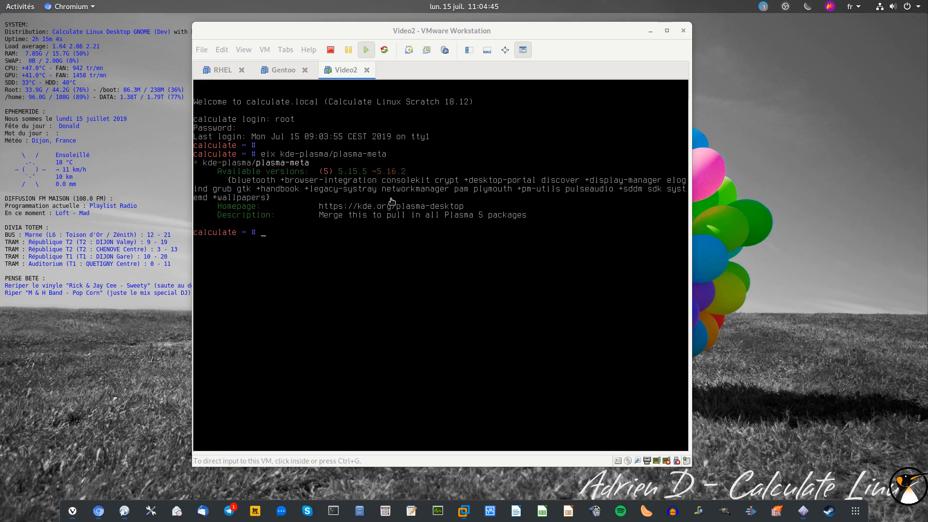
left_click(532, 251)
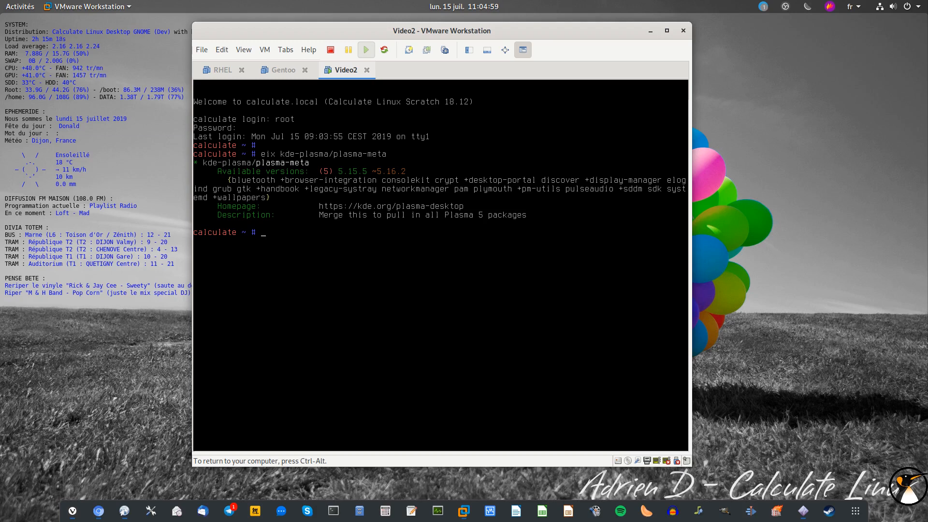
key("Up")
key("BackSpace")
key("BackSpace")
key("BackSpace")
key("BackSpace")
key("BackSpace")
key("BackSpace")
key("BackSpace")
key("BackSpace")
key("BackSpace")
key("BackSpace")
key("BackSpace")
key("BackSpace")
key("BackSpace")
key("BackSpace")
key("BackSpace")
key("BackSpace")
key("BackSpace")
key("BackSpace")
key("BackSpace")
key("BackSpace")
type("eix kde-plasma/plasma-deskto")
key("Return")
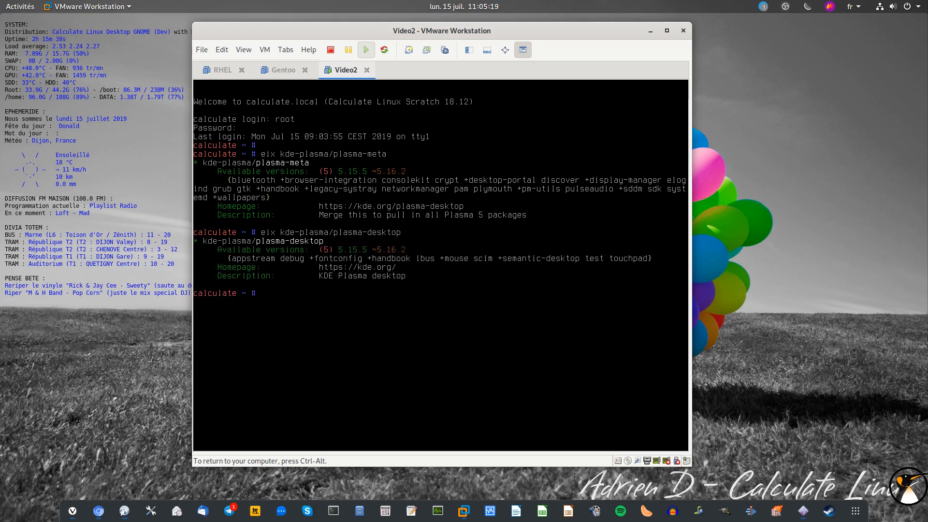
- Look up the sddm package with eix and check the cl-update console on TTY1
key("Up")
key("ctrl+u")
type("eix sddm")
key("Return")
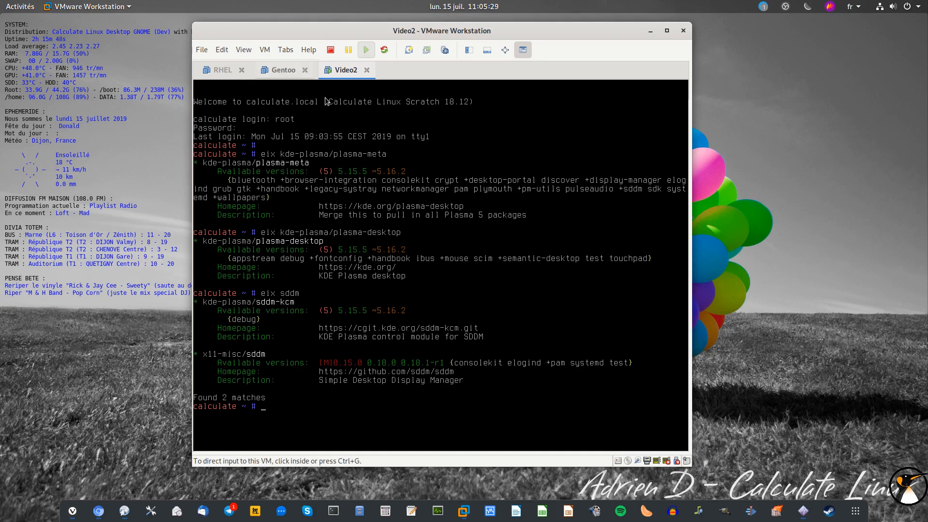
key("alt+F1")
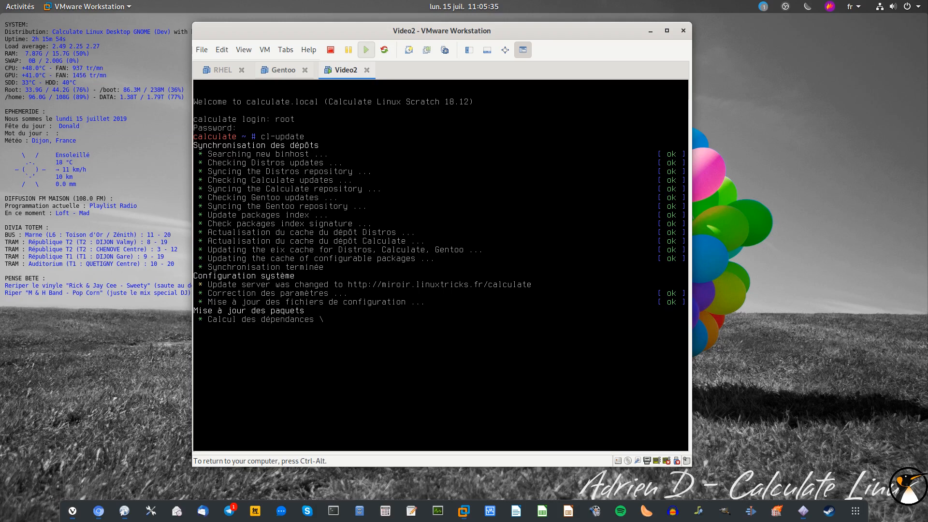
key("alt+F2")
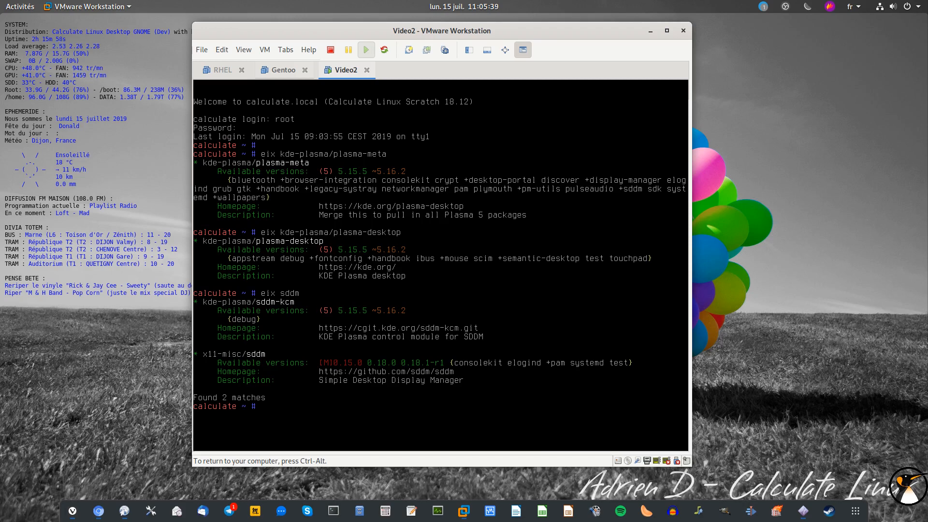
- List the available system profiles with eselect profile list
type("eselect")
key("BackSpace")
type("ct profile list")
key("Return")
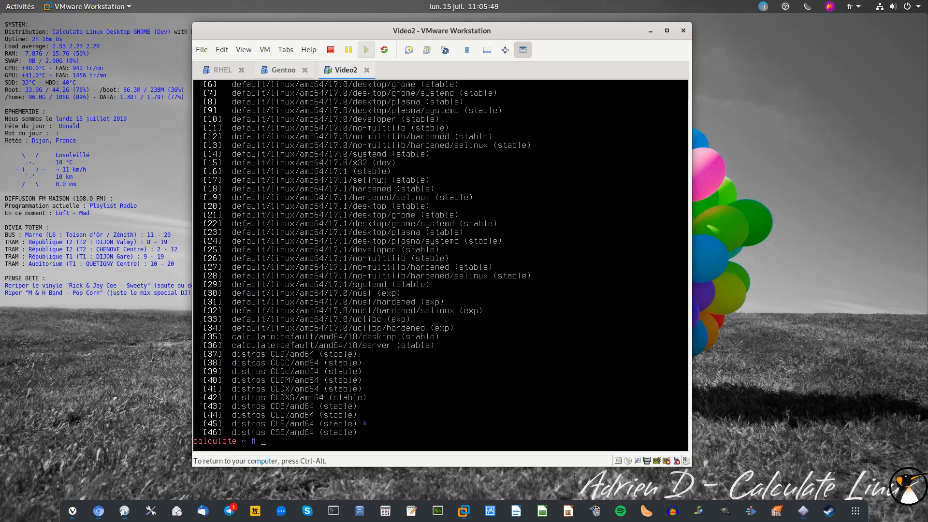
- Set the system profile to number 37 (distros:CLD/amd64) with eselect
key("ctrl+alt")
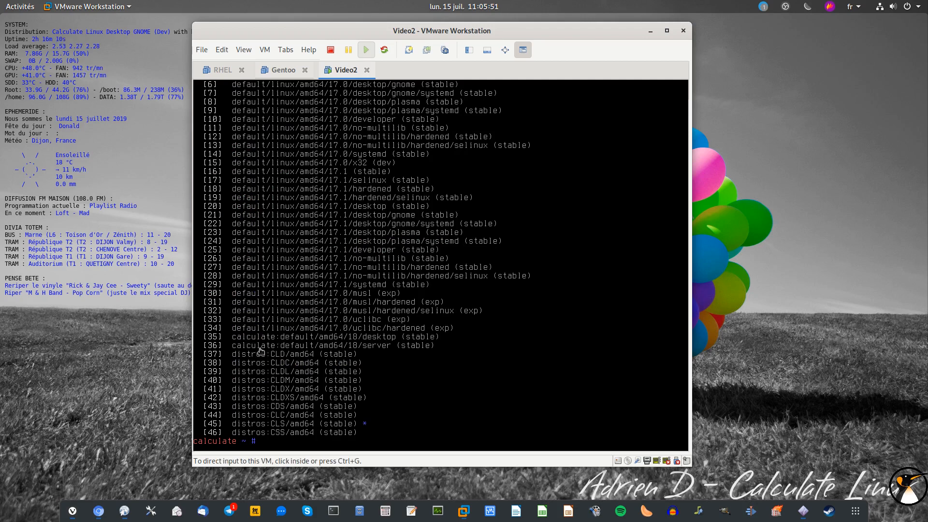
left_click(322, 368)
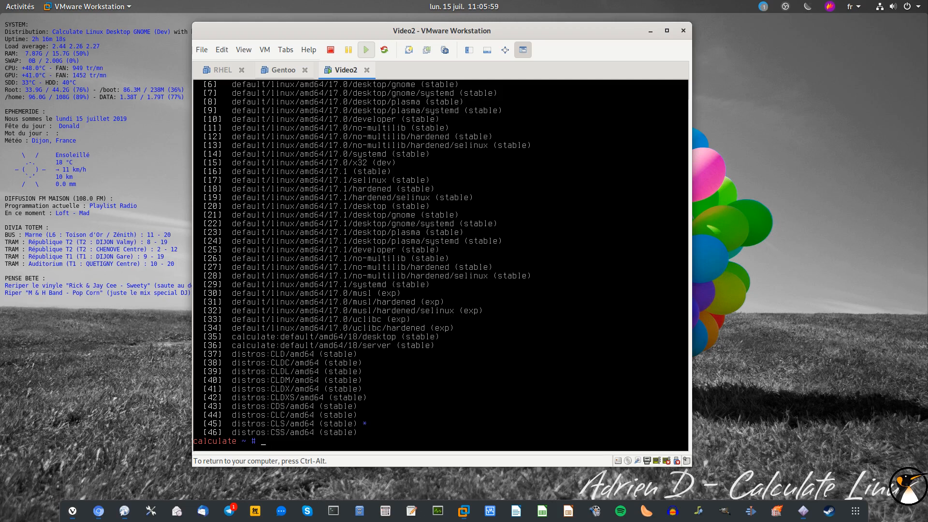
type("elect profile set")
key("ctrl+alt")
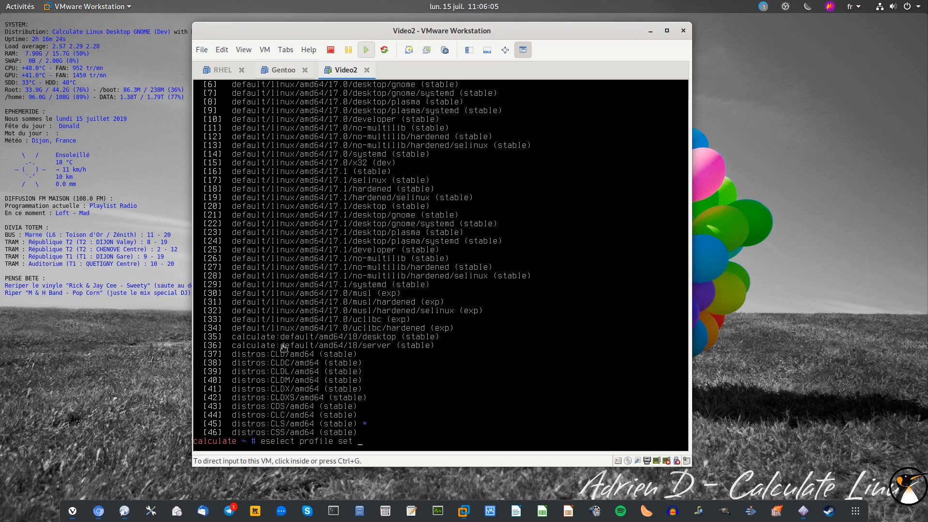
left_click(363, 393)
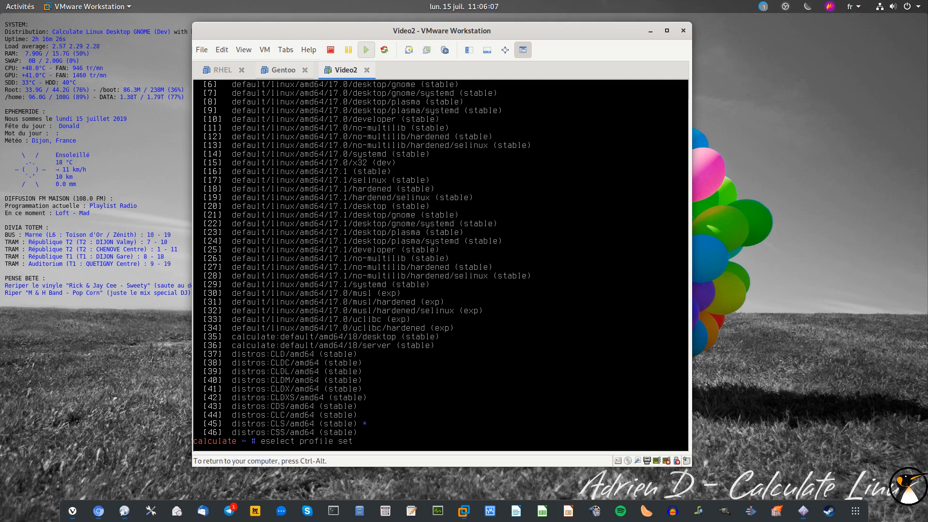
type("37")
key("Return")
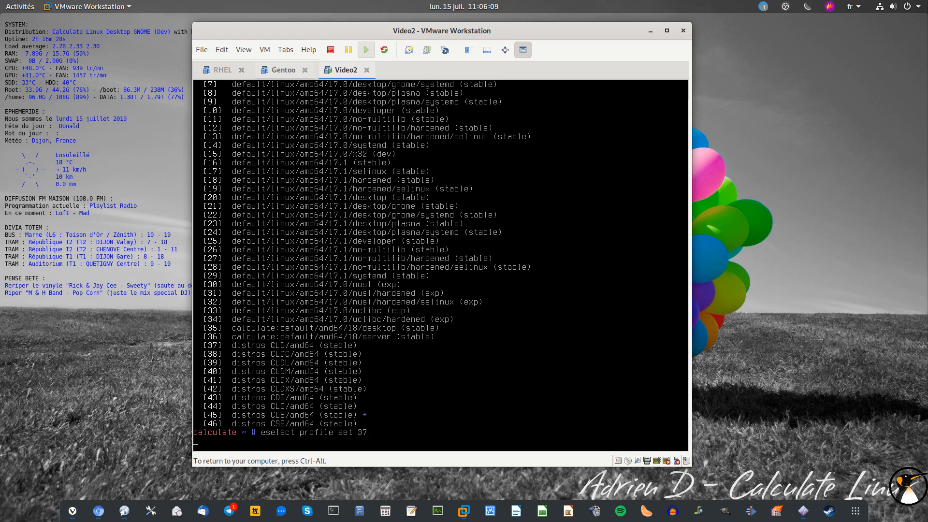
- Cancel the pending cl-update installation and log out of that console
key("alt+F1")
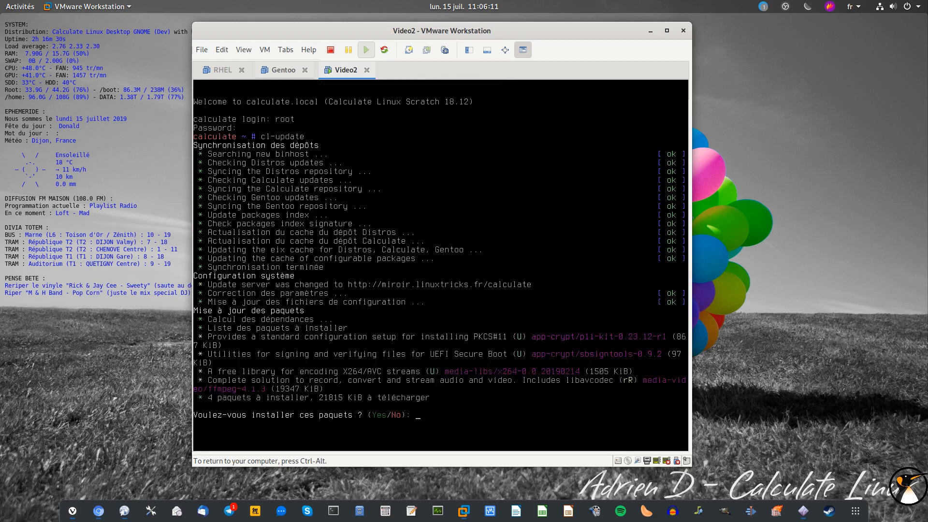
key("ctrl+c")
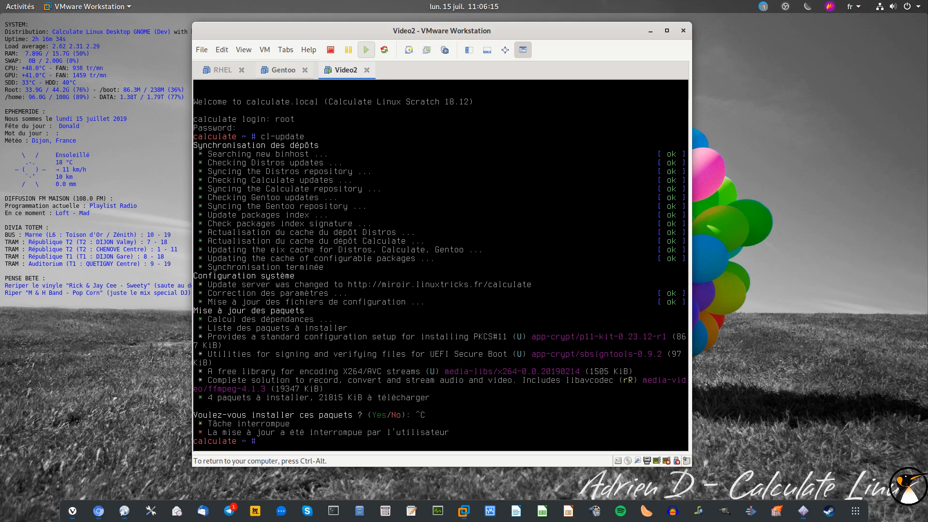
key("ctrl+d")
key("alt+F1")
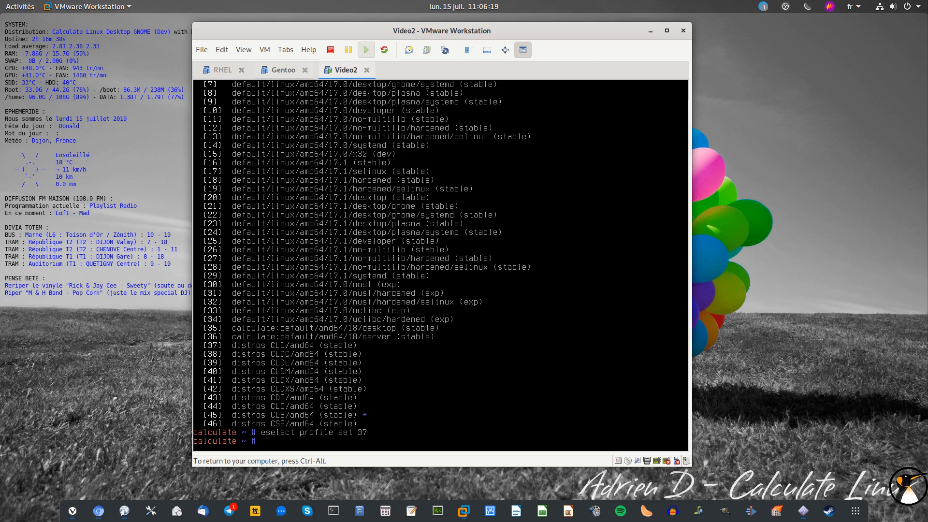
- Run emerge kde-plasma/plasma-desktop sddm to start installing the desktop and display manager
type("ix kde-plasma/plasma-desktop")
key("Home")
key("Delete")
key("Delete")
key("Delete")
key("End")
type("sddm")
key("Return")
key("Up")
key("Home")
type("emerge")
key("Return")
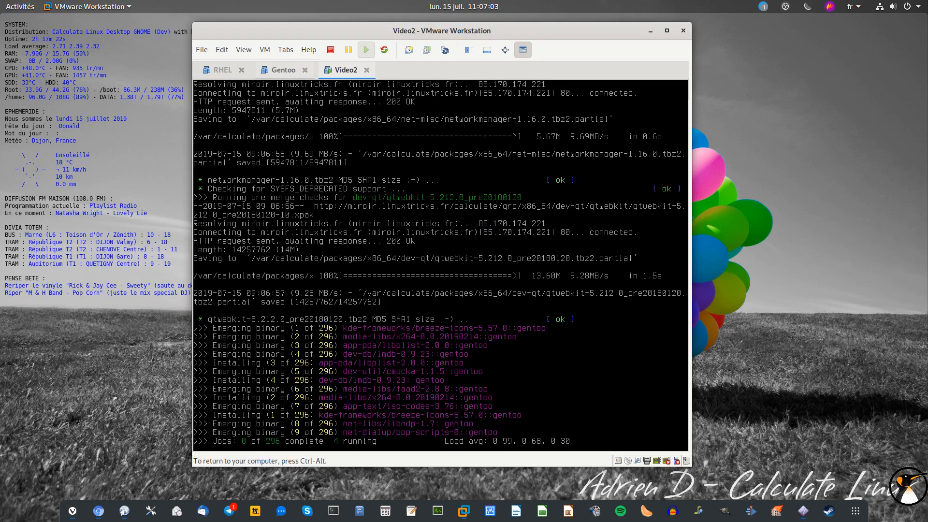
- Wait for emerge to finish the 296 binary packages, releasing the VM to the host
key("ctrl+alt")
key("alt+Tab")
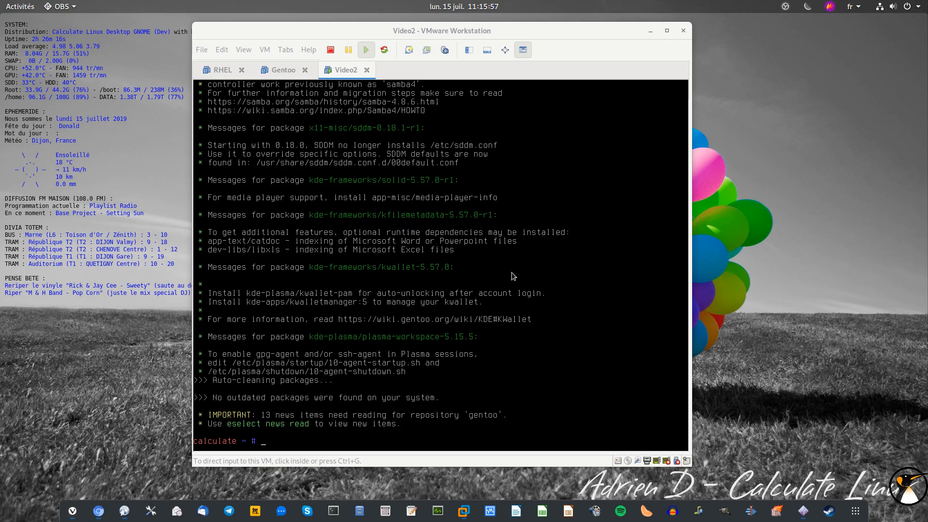
- Return input to the VM and add fresh root prompt lines after emerge completes
left_click(527, 240)
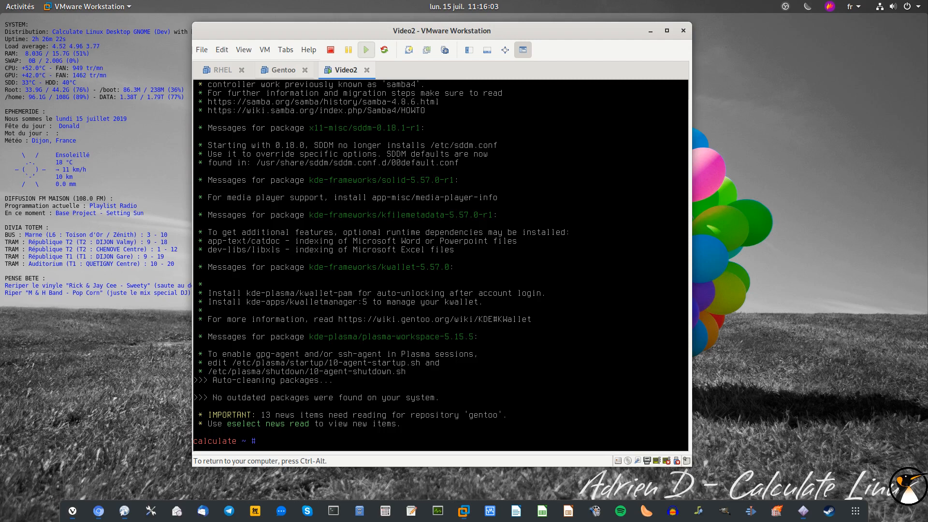
key("Return")
key("Return")
- Look up konsole with eix and install Konsole 18.12.3 with emerge konsole
type("eix")
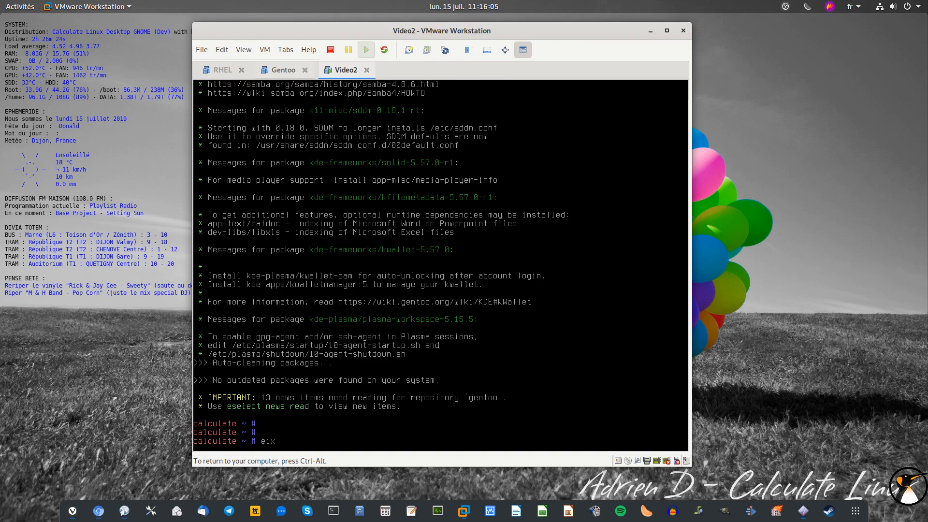
type("le")
key("Return")
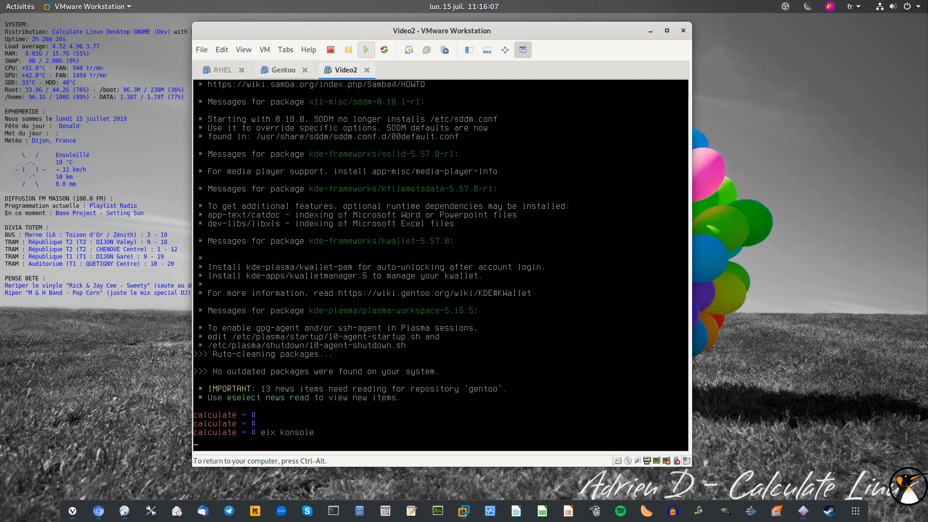
type("emerge konsole")
key("Return")
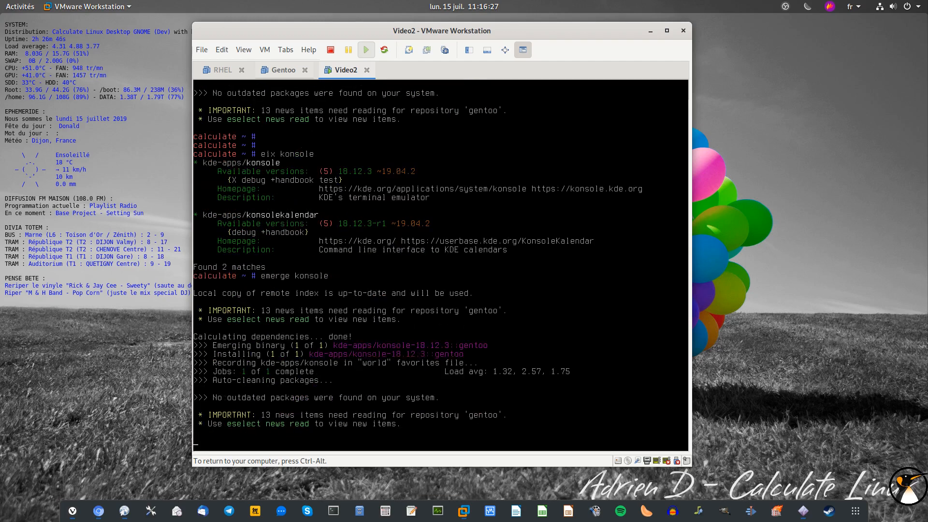
key("Return")
key("Return")
type("vi /etc/")
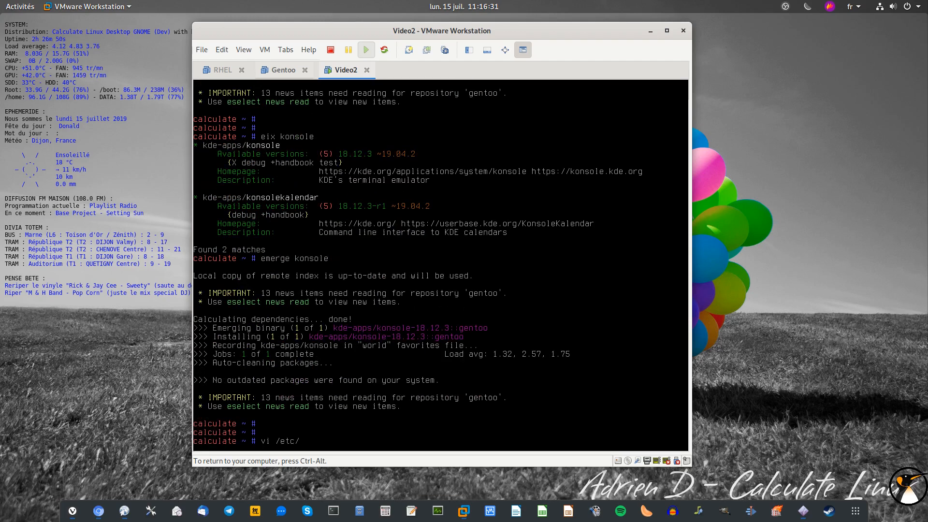
type("conf.d/xdm")
- Open /etc/conf.d/xdm in nano -w to confirm sddm is the display manager
key("Tab")
key("Return")
key("Up")
key("Home")
key("Delete")
key("Delete")
type("nano -w")
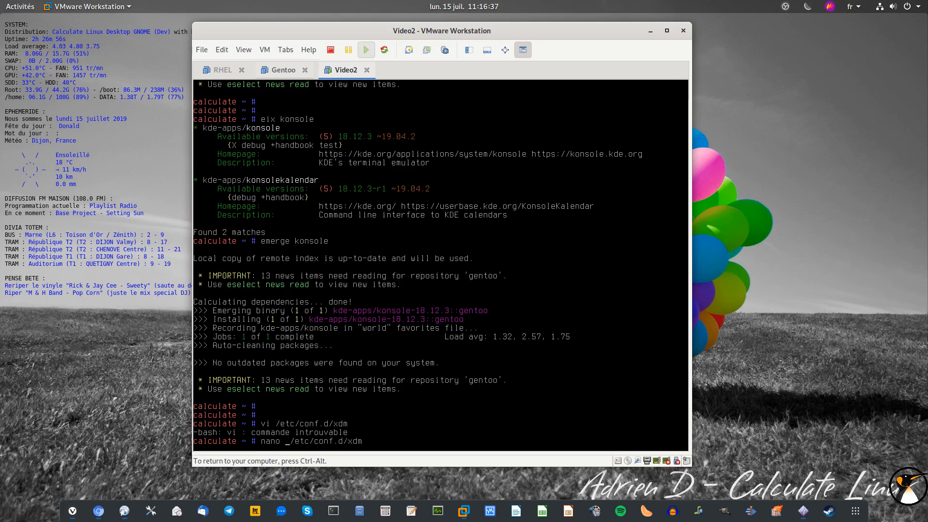
key("Return")
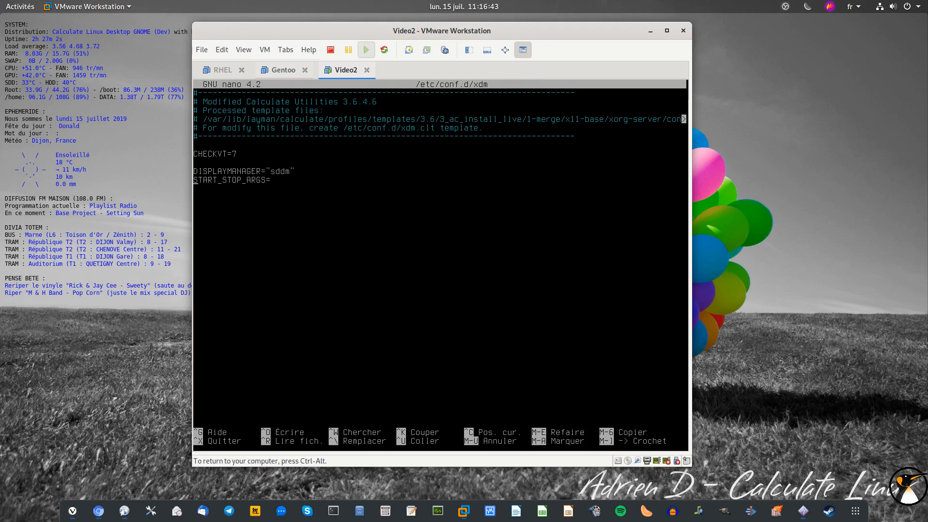
key("ctrl+x")
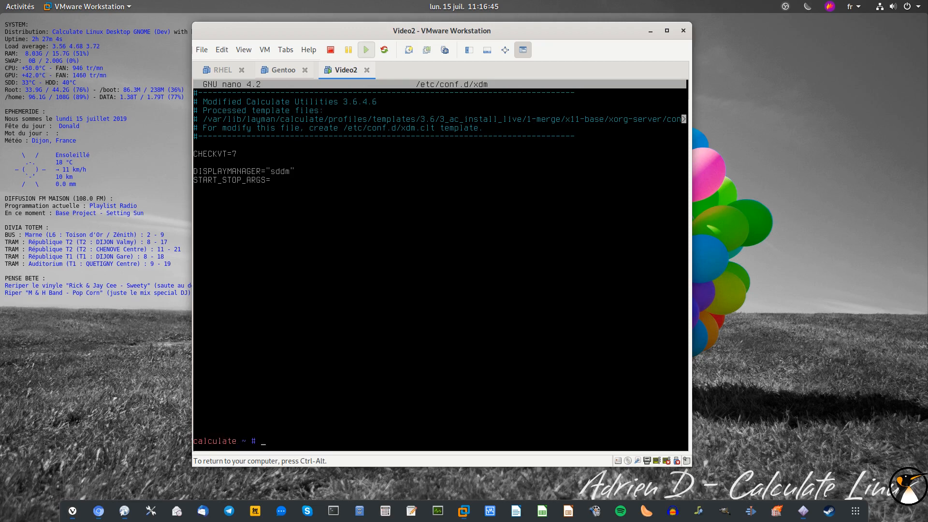
- Add the xdm service to the default runlevel with rc-update add xdm default
type("rc-update add xdm default")
key("Return")
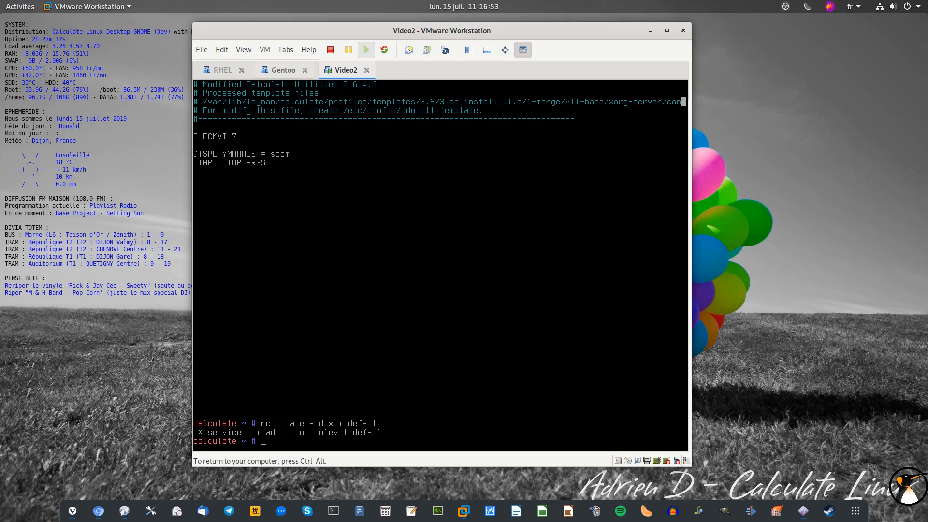
type("rc-update -")
- Page through the services and runlevels with rc-update -v | less
key("Return")
key("Up")
type("-v | less")
key("Return")
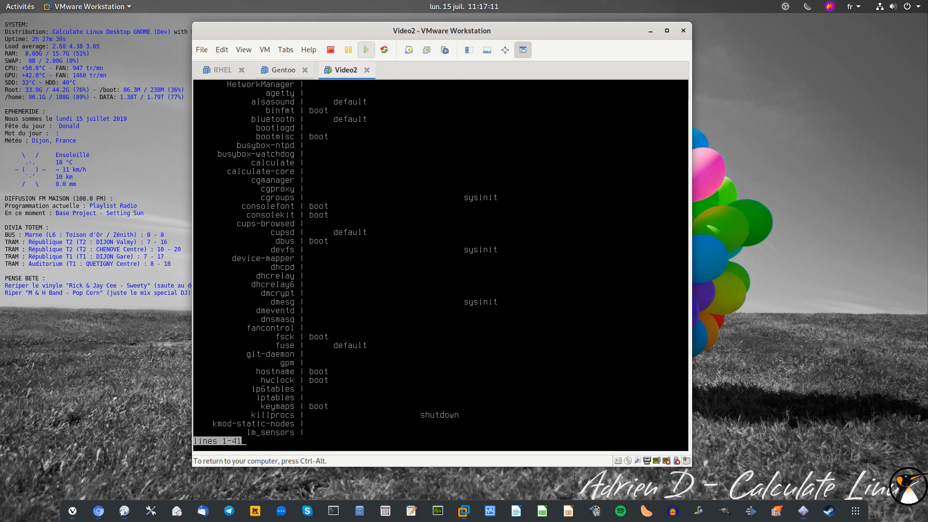
key("space")
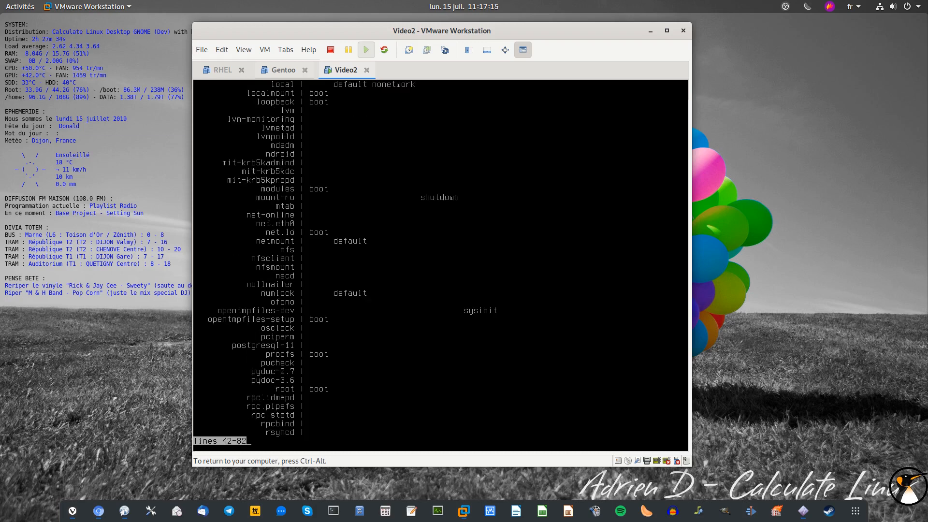
key("space")
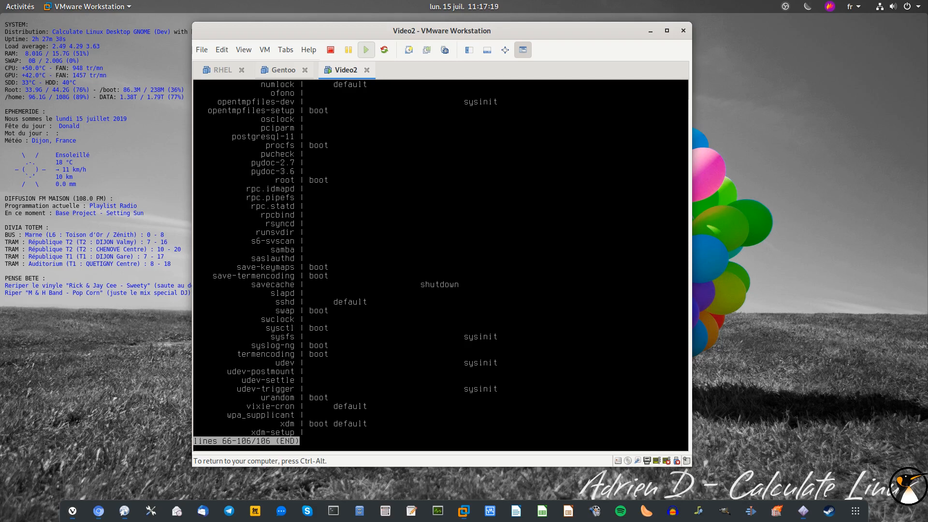
key("q")
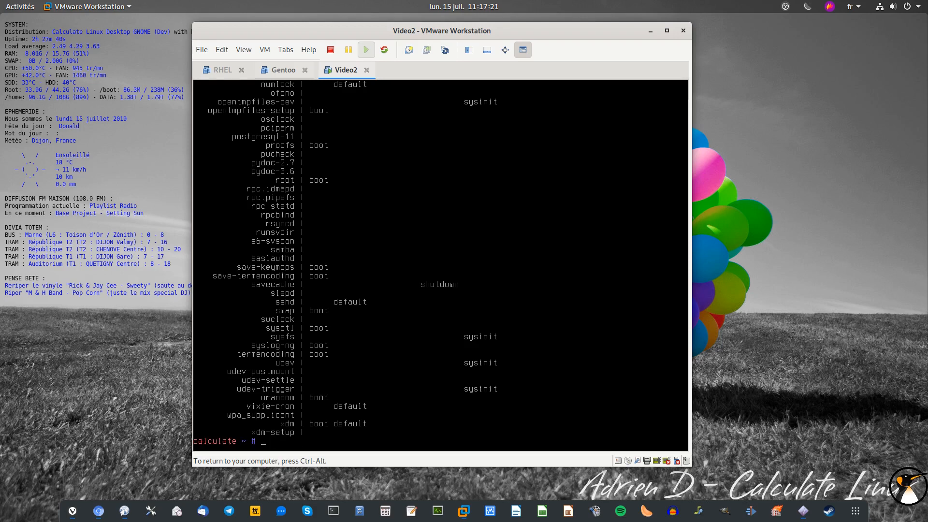
- Add NetworkManager to the default runlevel and list the runlevel services again
type("rc-update add NetworkManager")
key("Return")
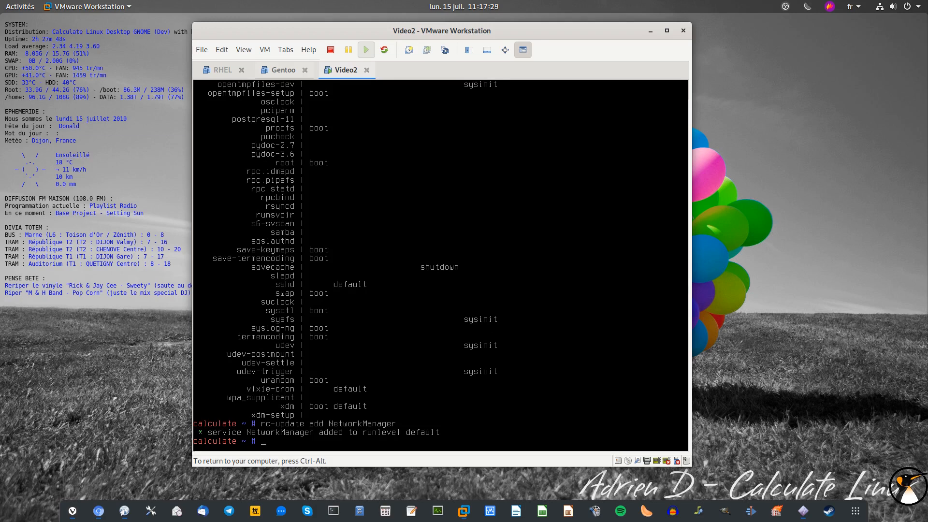
key("Up")
key("BackSpace")
key("BackSpace")
key("BackSpace")
key("BackSpace")
key("Up")
key("BackSpace")
key("BackSpace")
key("BackSpace")
key("BackSpace")
key("BackSpace")
key("BackSpace")
key("BackSpace")
key("Return")
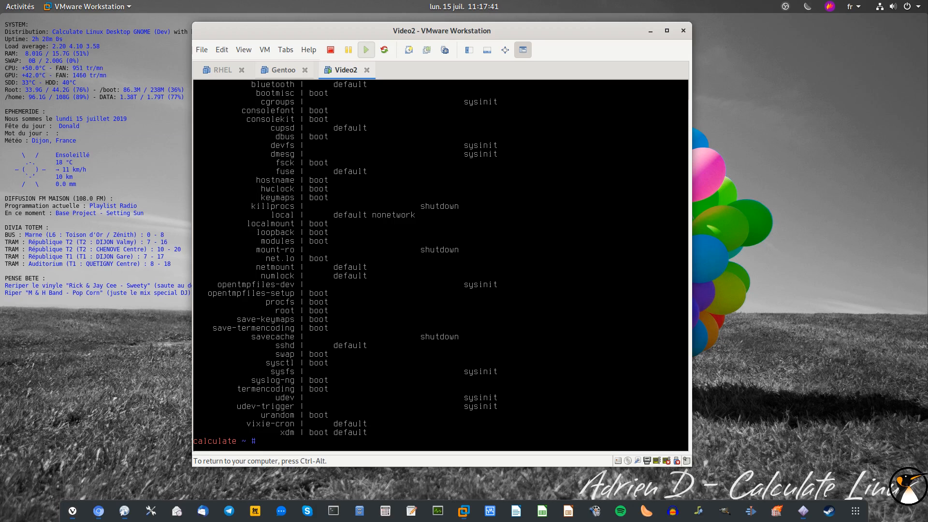
- List the available network managers with cl-setup-network --netconf list
type("setup-network --network list")
key("Return")
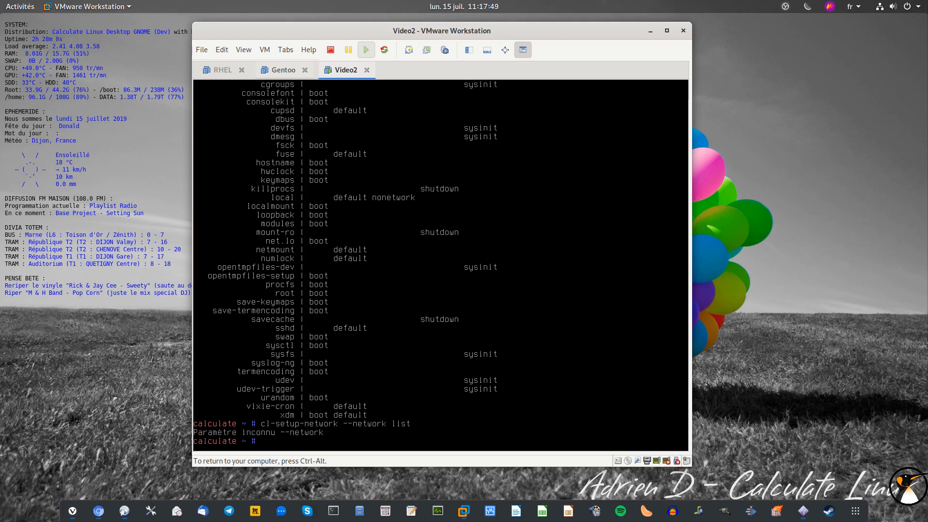
key("Up")
key("BackSpace")
key("BackSpace")
key("BackSpace")
key("BackSpace")
type("conf")
key("Return")
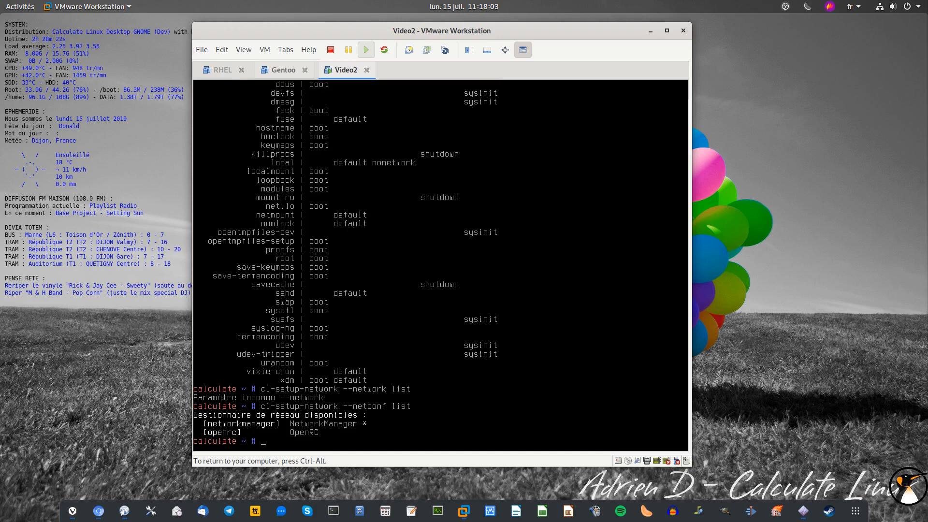
- List the available audio systems with cl-setup-audio --audio list
key("Up")
key("BackSpace")
key("BackSpace")
key("BackSpace")
key("BackSpace")
key("BackSpace")
key("BackSpace")
key("BackSpace")
key("BackSpace")
key("BackSpace")
key("BackSpace")
key("BackSpace")
key("BackSpace")
key("BackSpace")
key("BackSpace")
key("BackSpace")
key("BackSpace")
key("BackSpace")
key("BackSpace")
type("cl-setup-audil --audio")
key("Return")
key("Up")
key("BackSpace")
type("o")
key("Return")
- Switch the audio system to PulseAudio with cl-setup-audio --audio pulseaudio
key("Up")
key("BackSpace")
key("BackSpace")
key("BackSpace")
key("BackSpace")
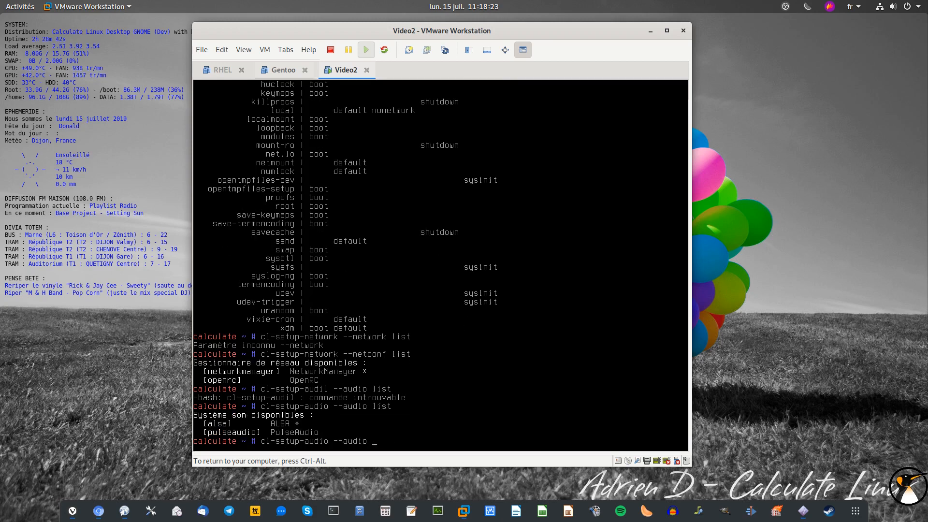
type("pulseaudio")
key("Return")
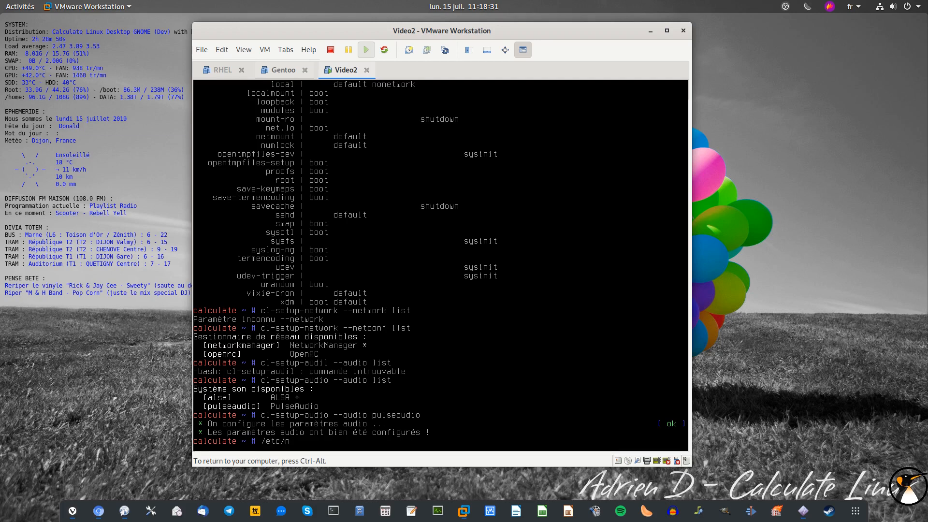
- Start xdm via /etc/init.d/xdm start and log in to Plasma as the user account
type("/etc/init.d/xdm start")
key("Return")
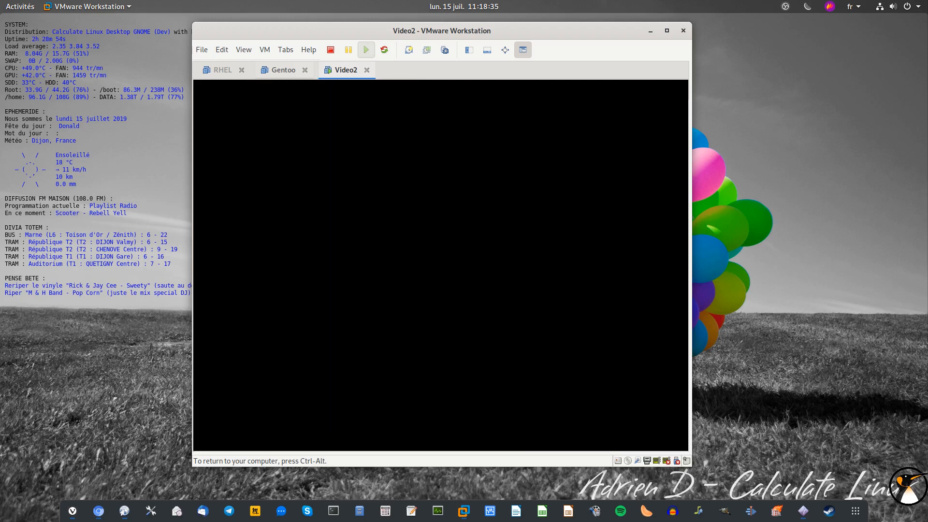
type("adrien")
key("Return")
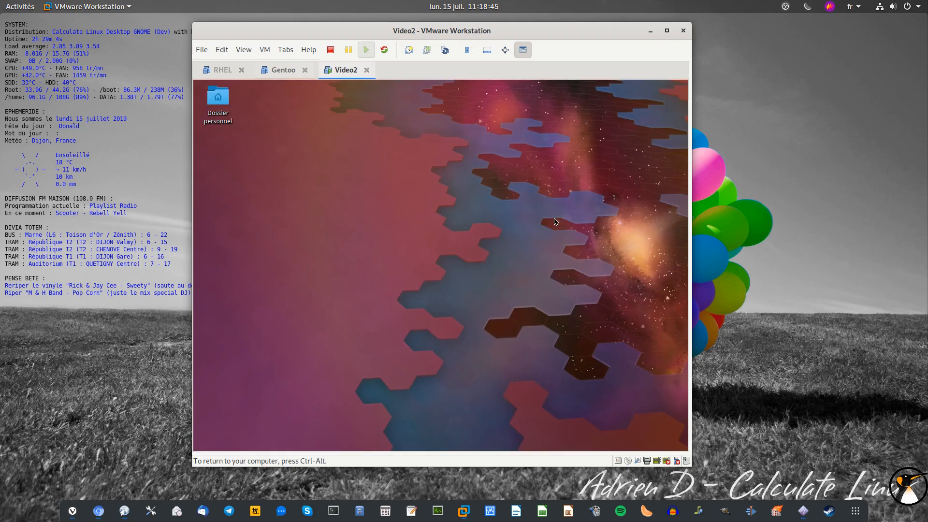
- Launch Konsole from the application launcher's Système category
left_click(201, 87)
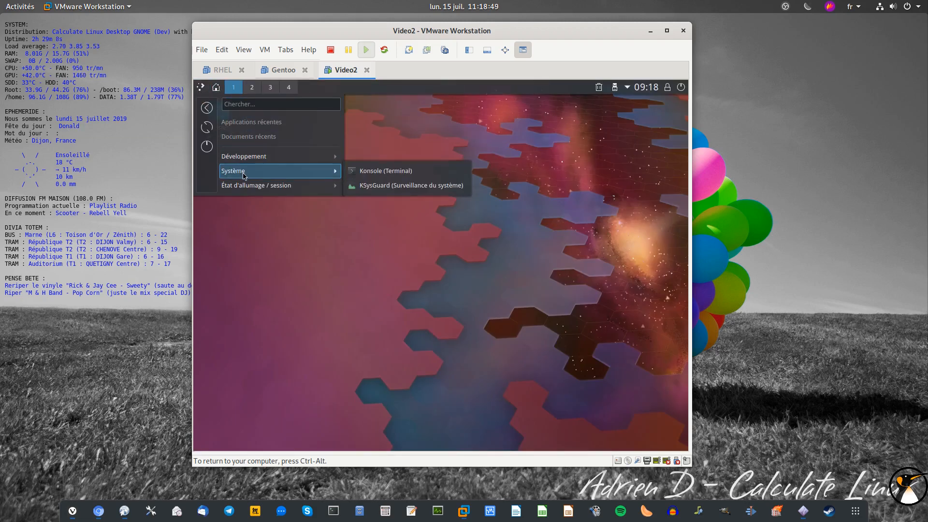
mouse_move(269, 175)
left_click(379, 172)
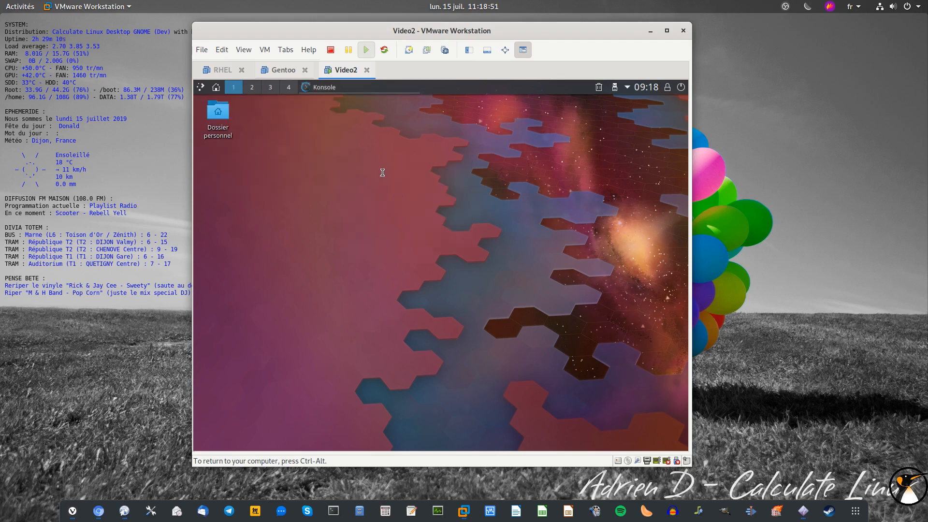
- Enlarge the Konsole text, switch to root with su, and maximize the window
key("ctrl+plus")
key("ctrl+plus")
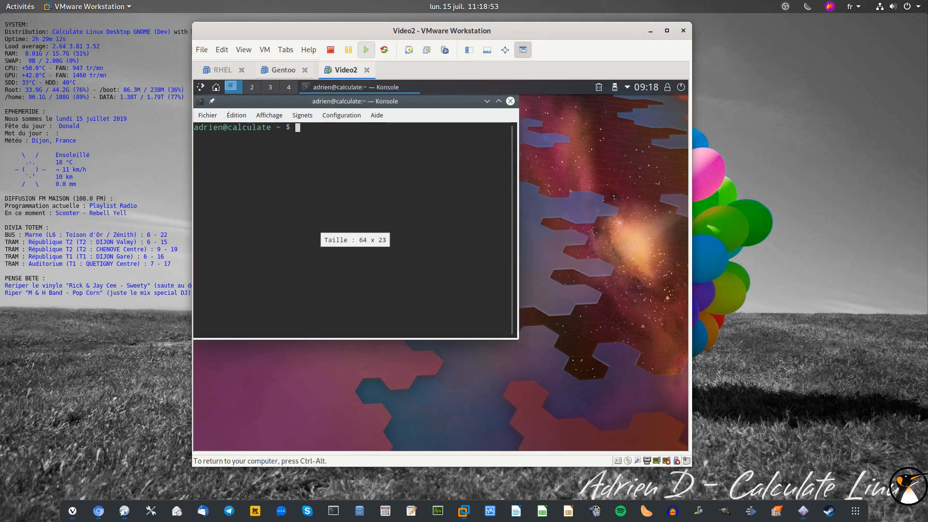
type("su")
key("Return")
key("Return")
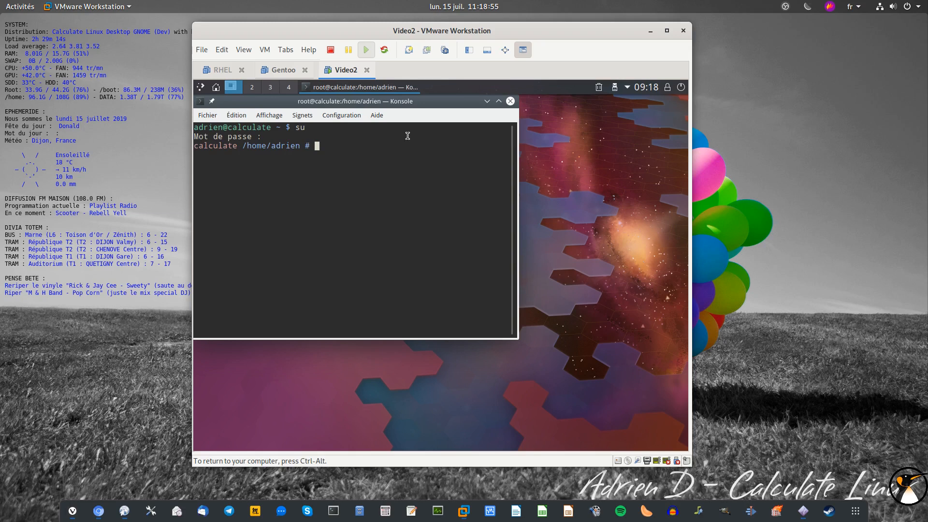
left_click(498, 101)
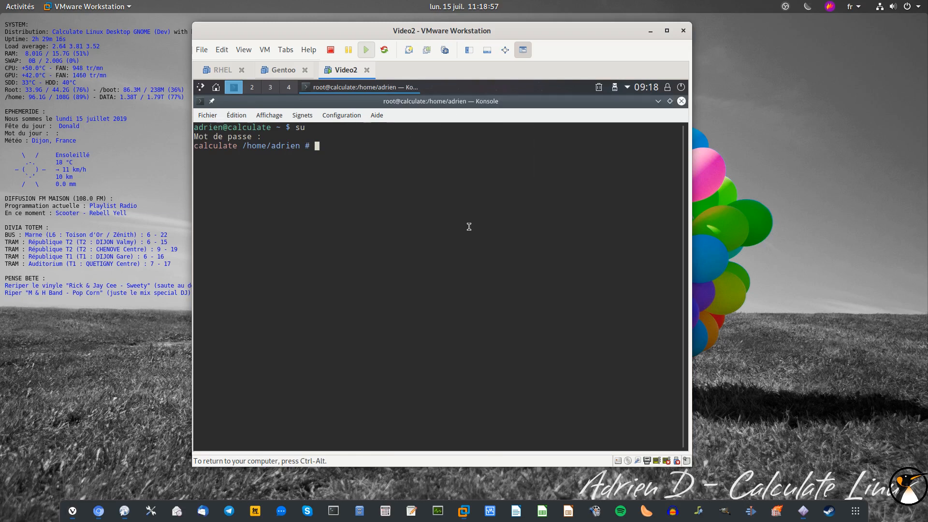
- Emerge libreoffice, firefox, htop, thunderbird, clementine, smplayer, telegram-desktop-bin, audacity, gimp and kdenlive
type("emerge libreoffice ")
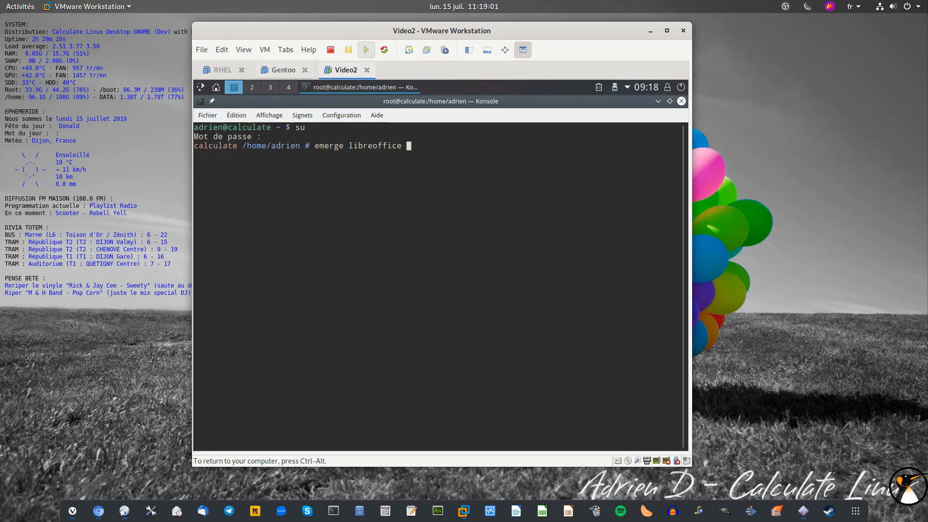
type("firefox ")
type("thund")
key("BackSpace")
key("BackSpace")
key("BackSpace")
key("BackSpace")
key("BackSpace")
key("BackSpace")
type("htop thunderbird clementine smplater")
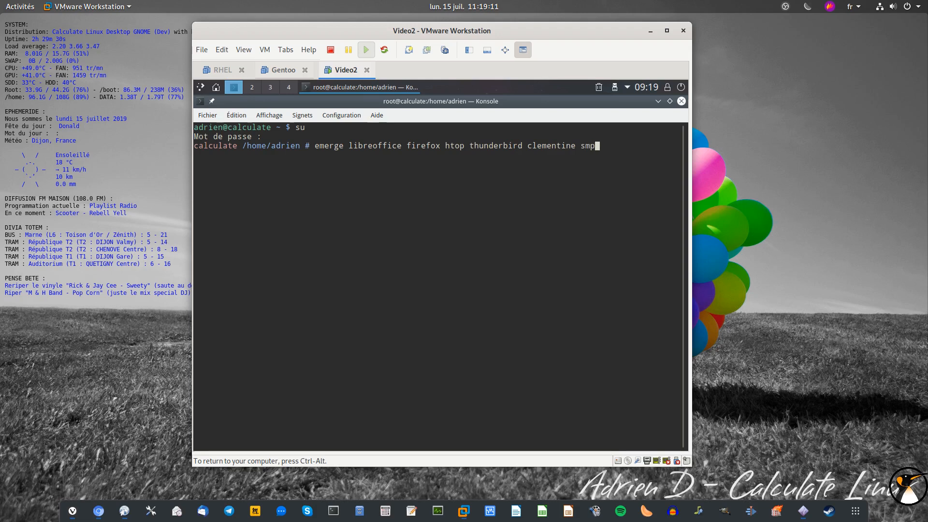
key("BackSpace")
key("BackSpace")
key("BackSpace")
key("BackSpace")
type("yer ")
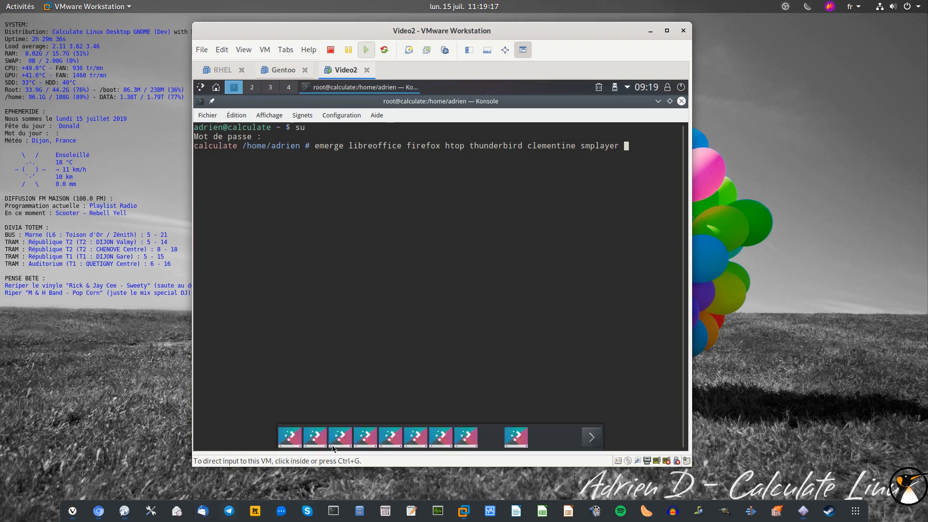
type("telegram-desktop-bin ")
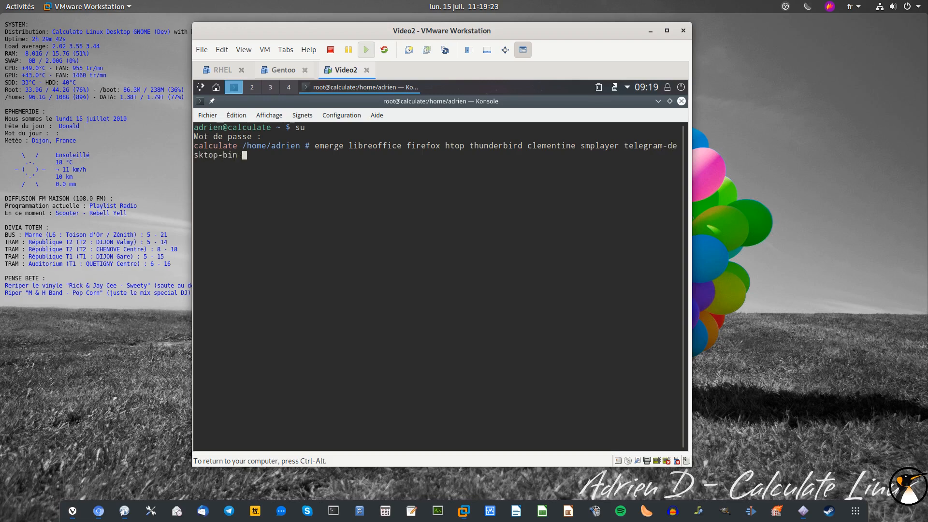
type("audacity gi")
type("kdenlive")
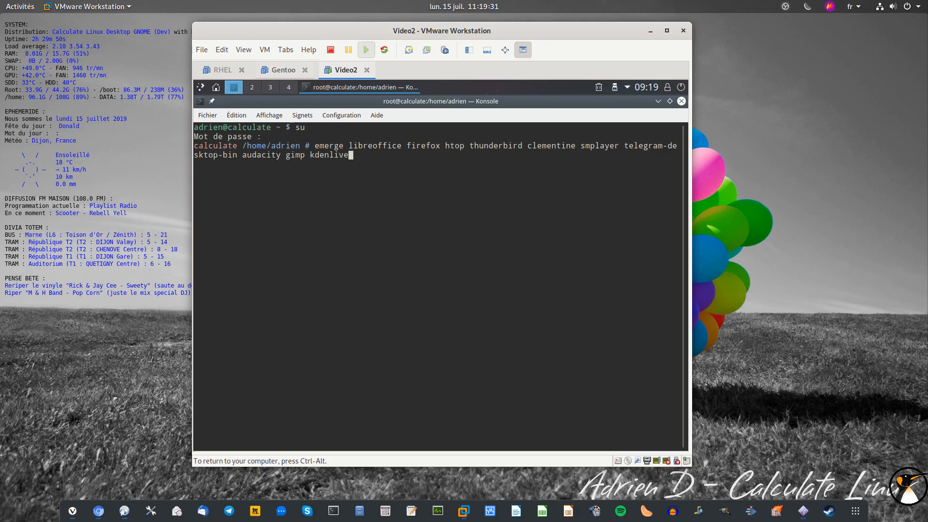
key("Return")
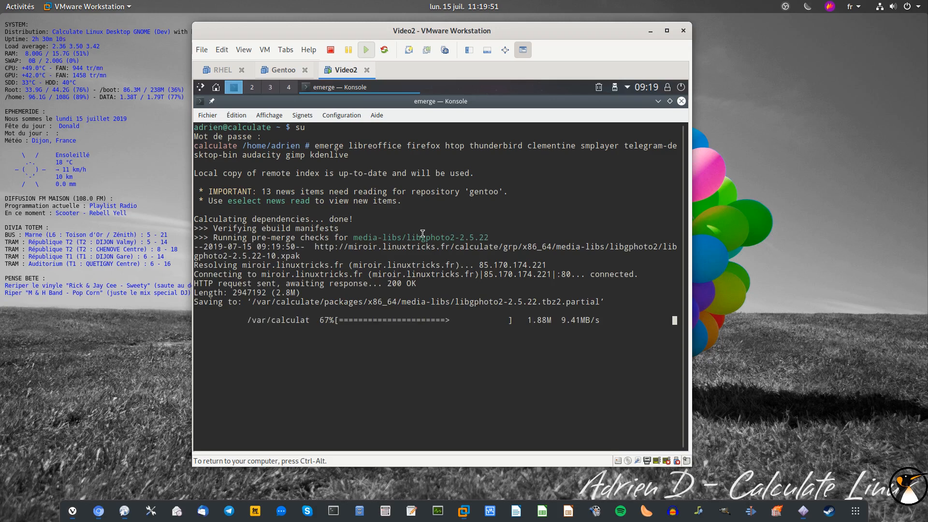
- Open a second Konsole window and switch to the root user
key("alt+F2")
type("konsole")
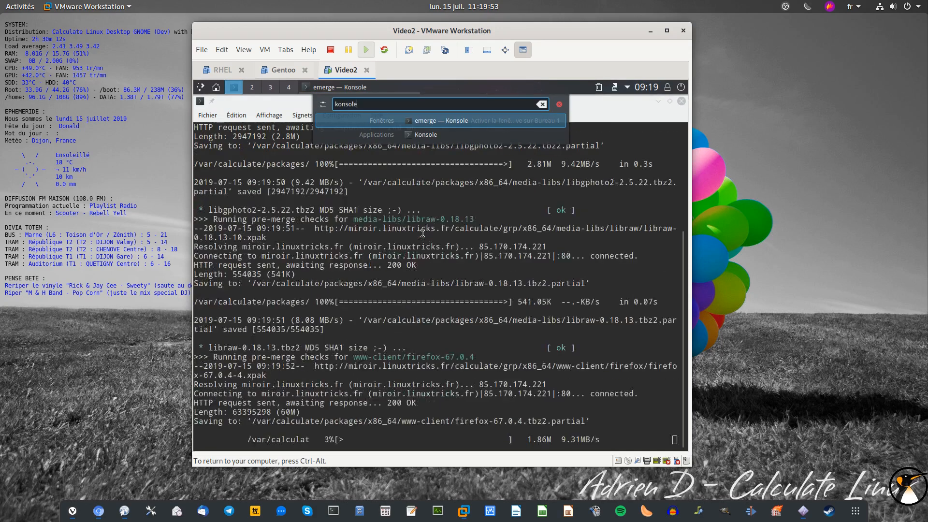
key("Return")
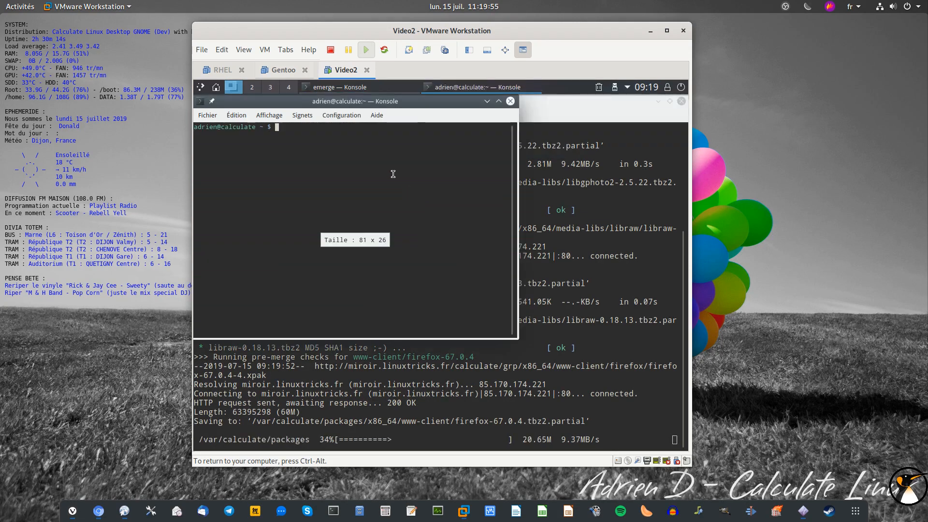
type("su")
key("Return")
key("Return")
- Install kinfocenter and ksysguard together with emerge, and enlarge the terminal text
type("emerg")
key("BackSpace")
key("BackSpace")
key("BackSpace")
key("BackSpace")
key("BackSpace")
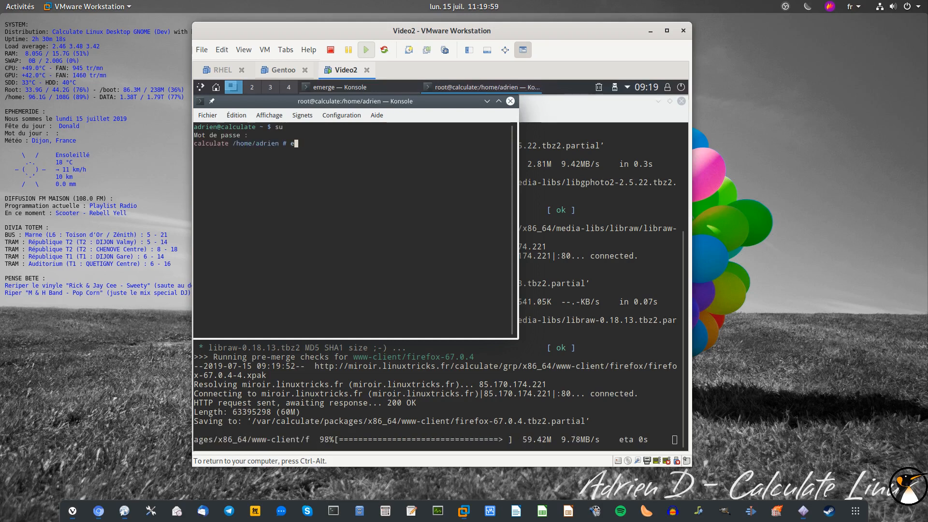
type("emerge kin")
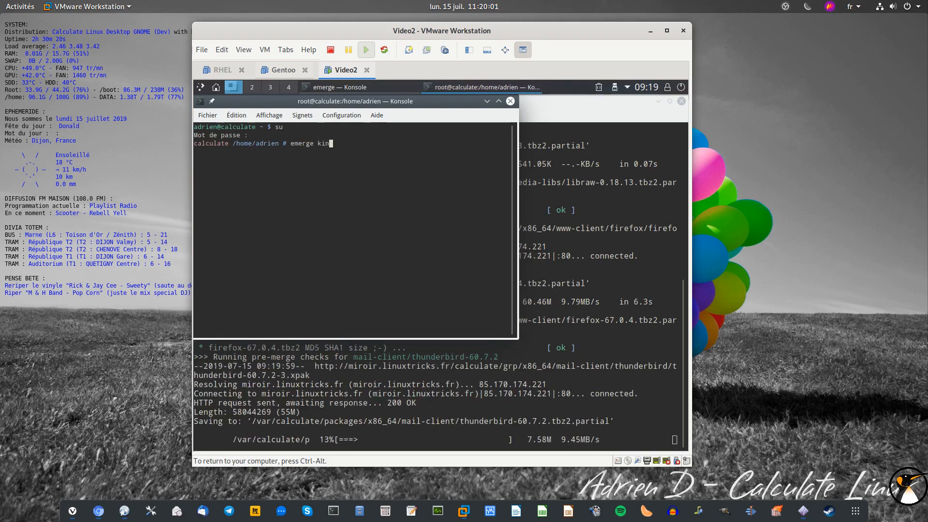
type("focenter")
key("Return")
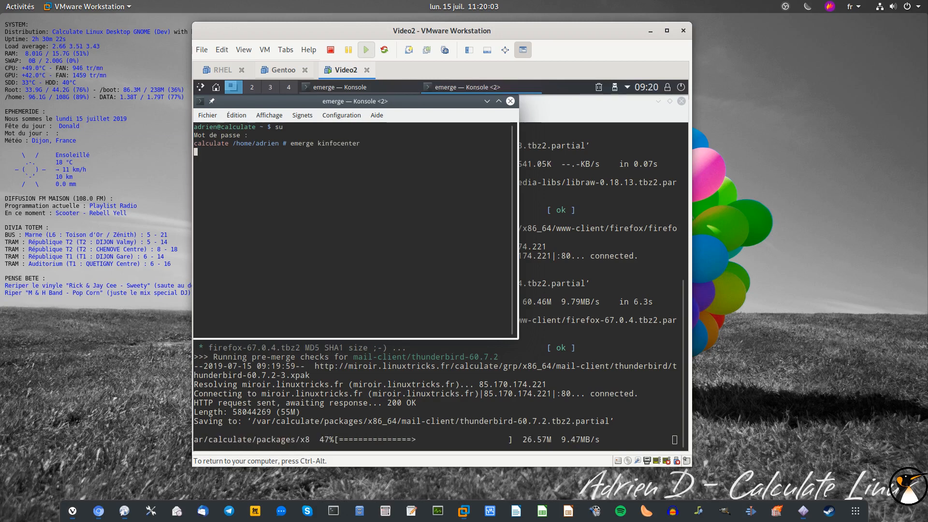
key("ctrl+c")
key("Up")
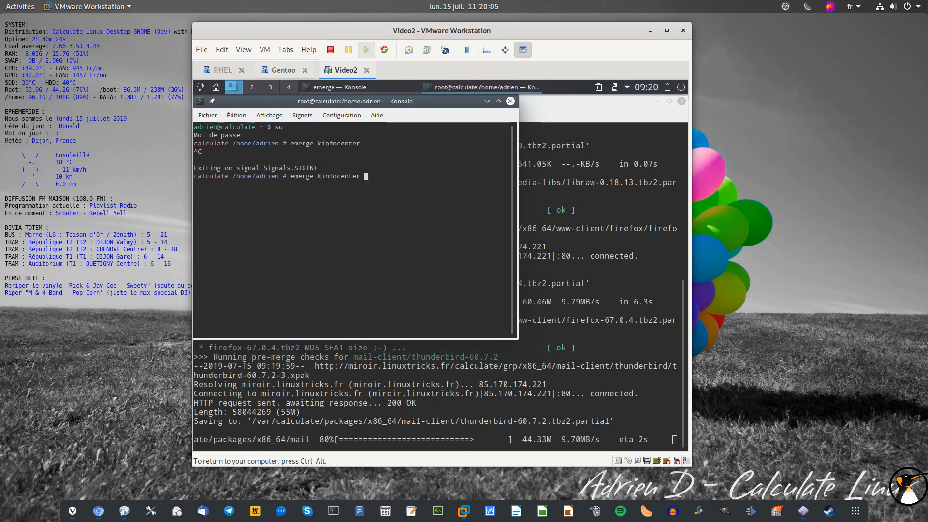
type("ksysguard")
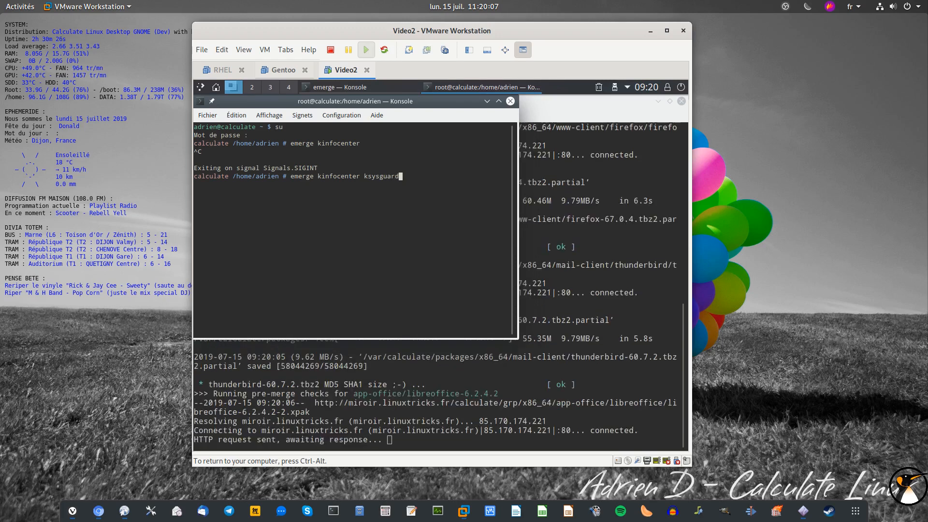
key("Return")
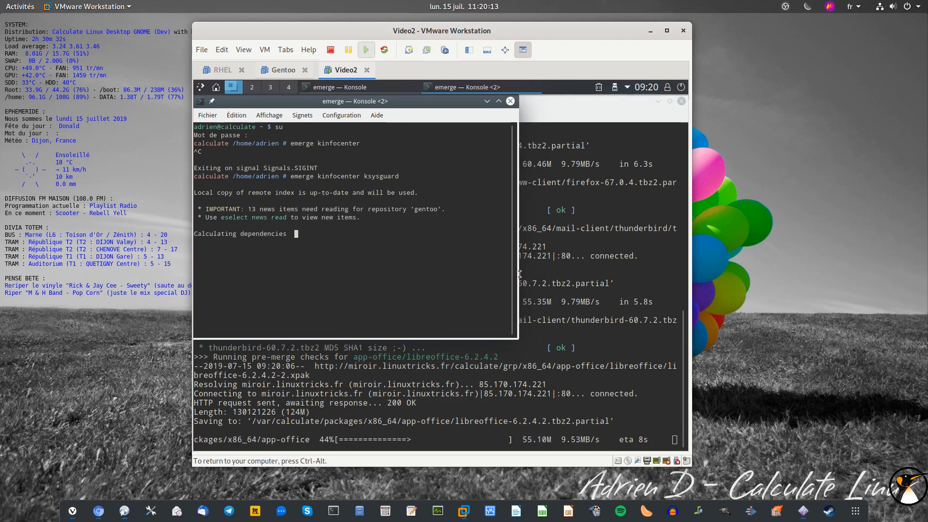
key("ctrl+plus")
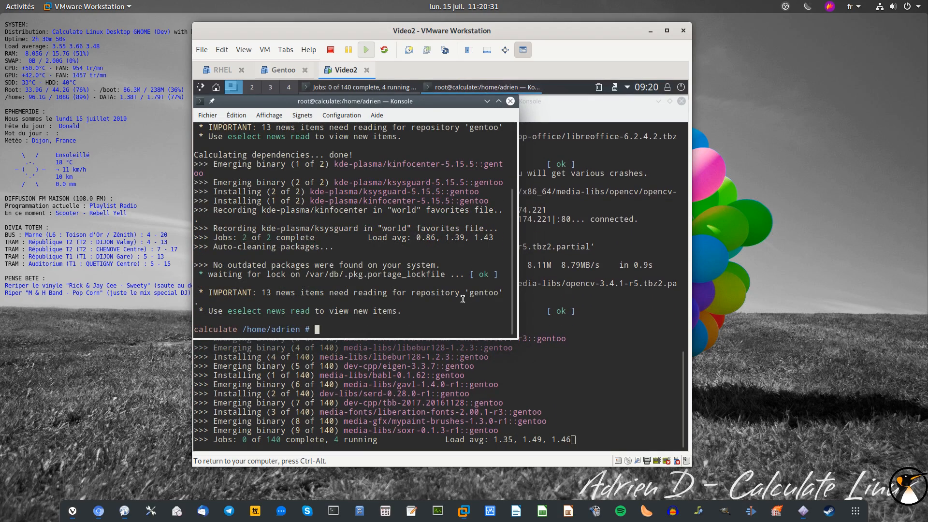
- Maximize the terminal and run eix kdeplasma-add to see versions 5.15.5 and 5.16.2
left_click(498, 101)
type("eix ")
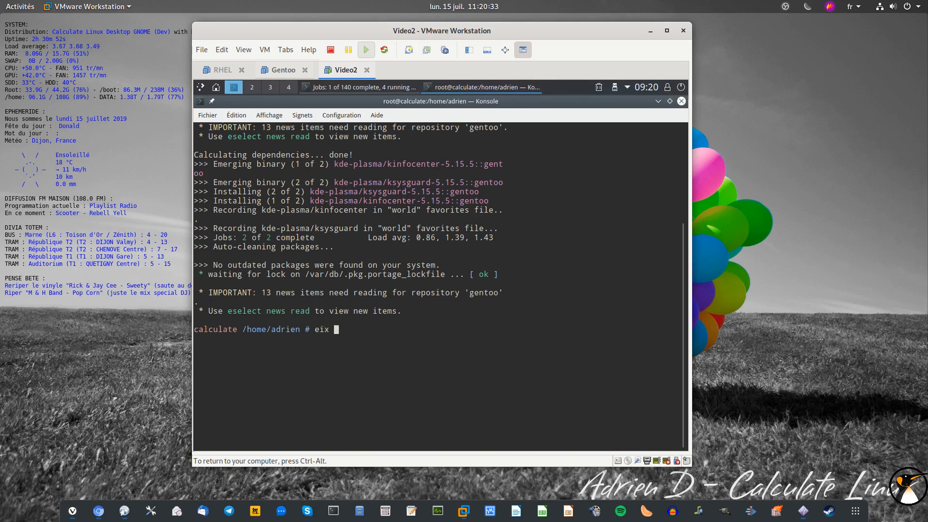
type("kdeplasma-add")
key("Return")
left_click_drag(324, 375, 475, 376)
right_click(569, 89)
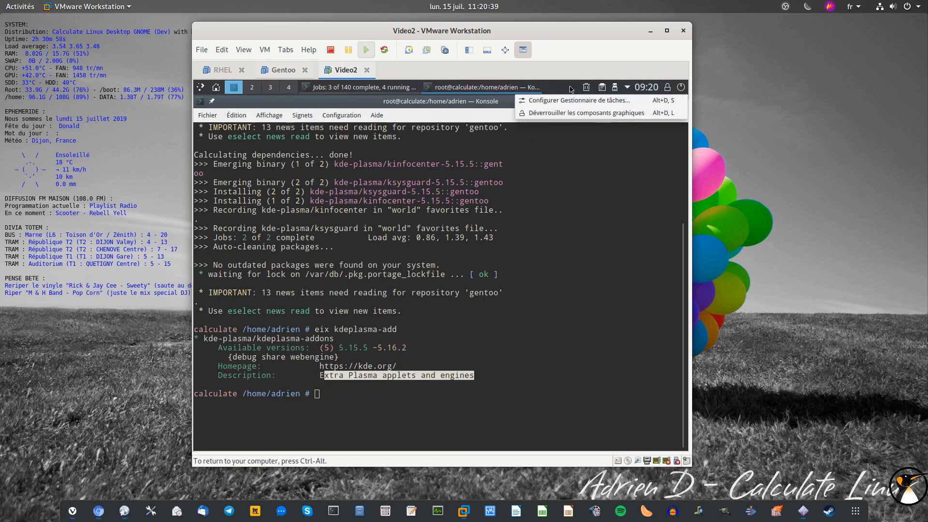
left_click(570, 323)
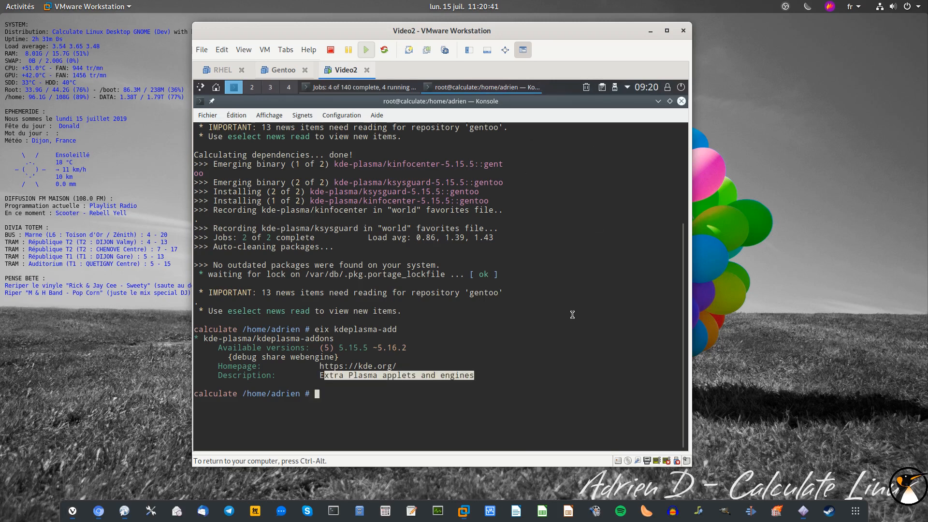
left_click(200, 88)
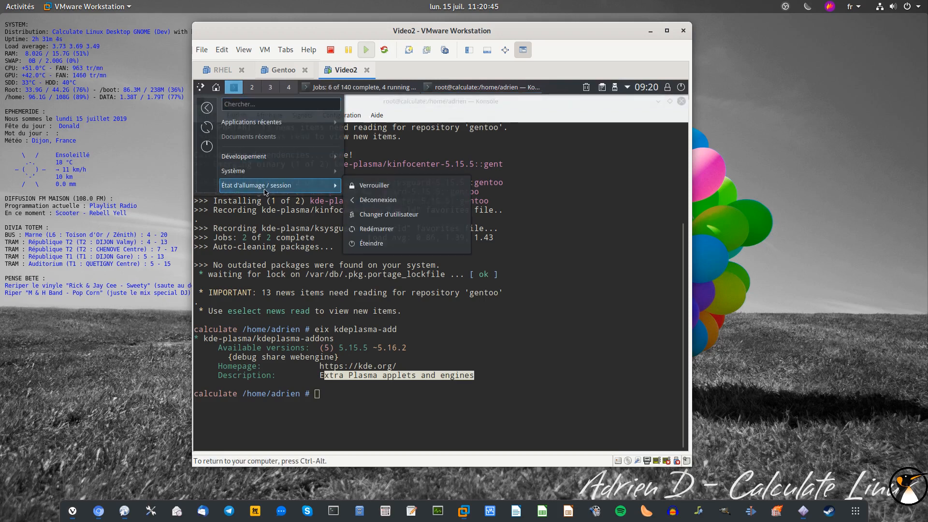
- Search for systemsettings with eix, finding version 5.15.5
mouse_move(263, 175)
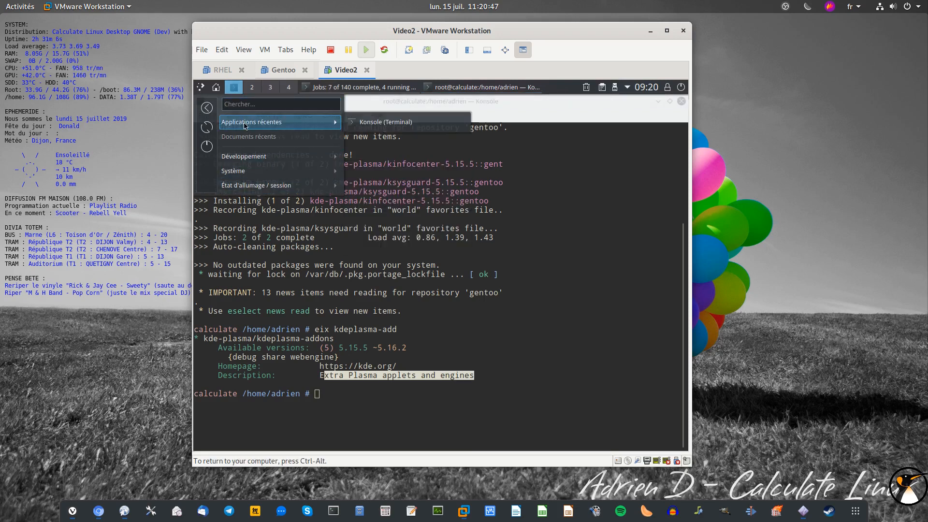
left_click(203, 88)
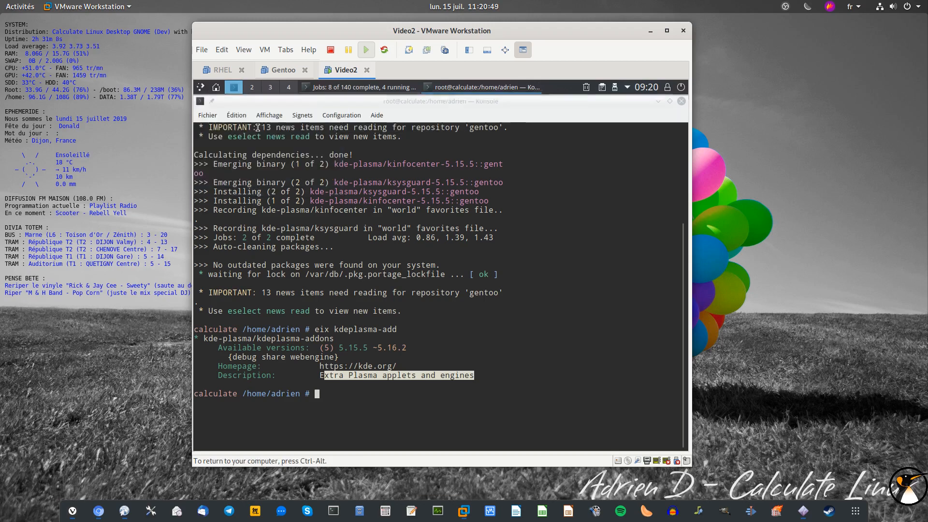
left_click(517, 290)
type("eix systemsett")
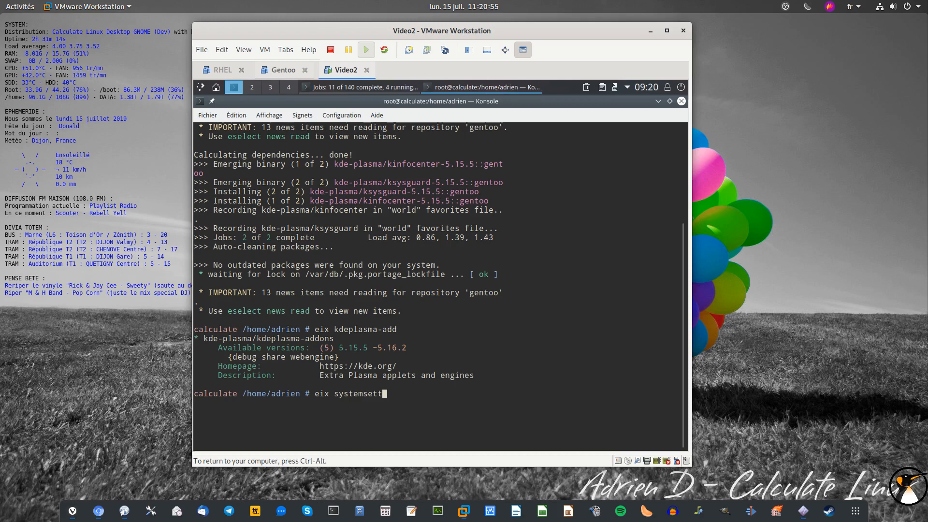
key("Return")
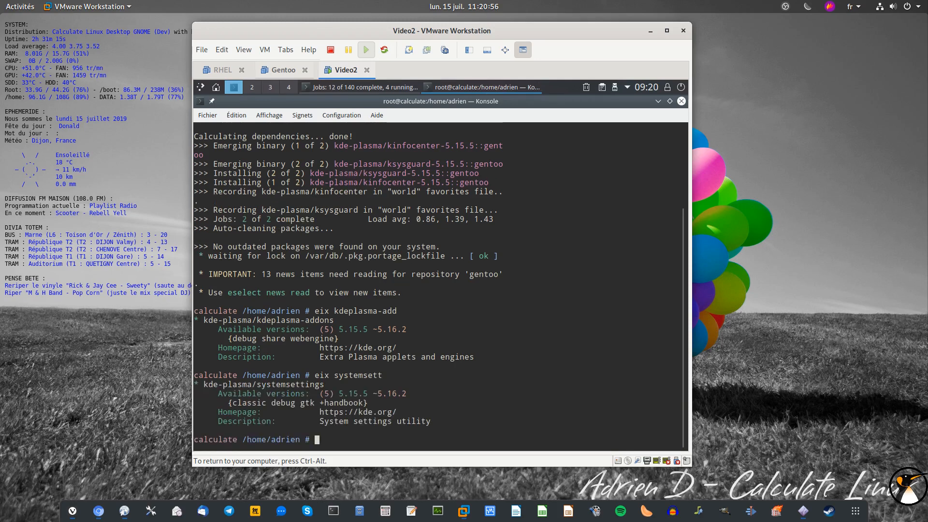
- Install kde-plasma/systemsettings by pasting its package name after emerge, then release the VM input
double_click(299, 386)
key("ctrl+c")
type("emerge")
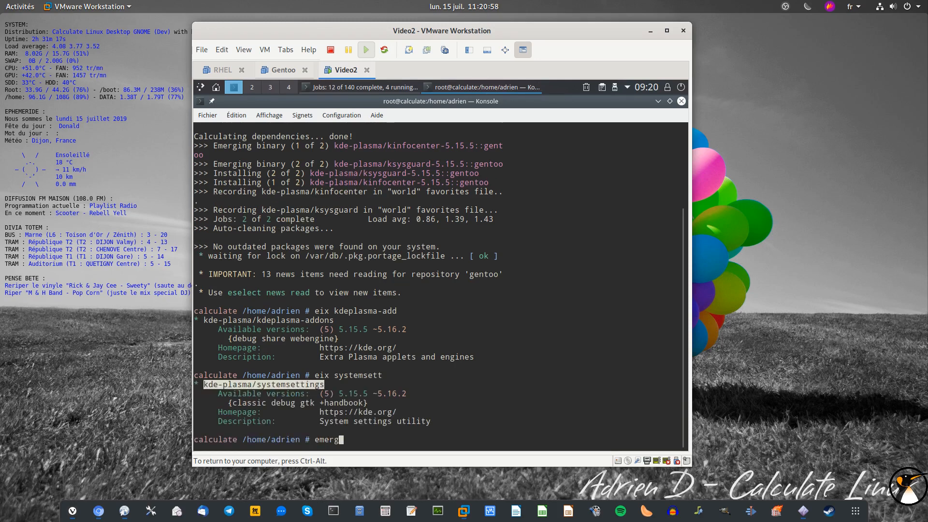
middle_click(446, 339)
key("Return")
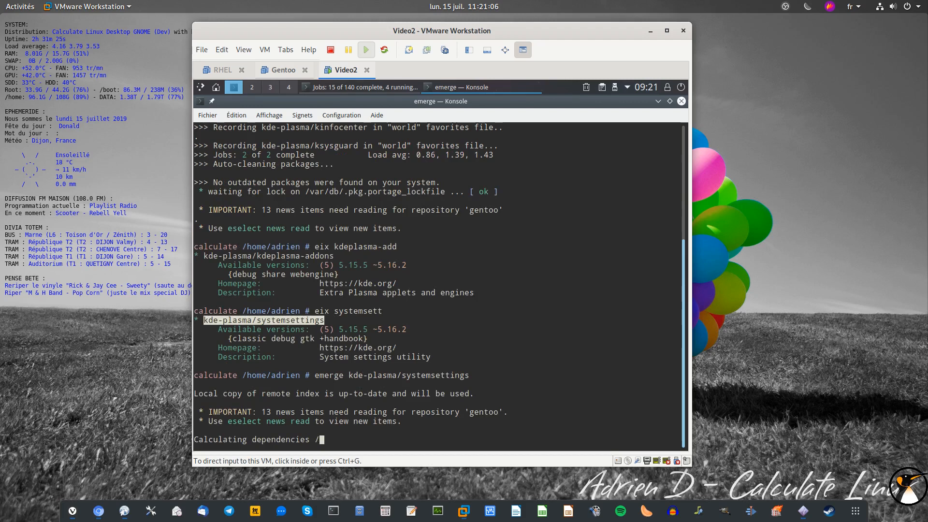
key("alt+Tab")
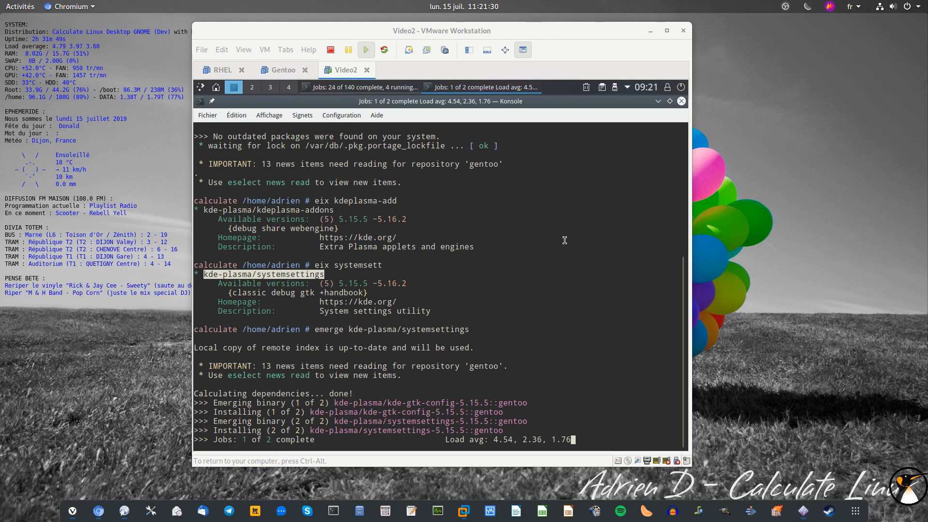
- Look up kde-frameworks/kwallet with eix, then leave the root shell
type("eix kwallet")
key("Return")
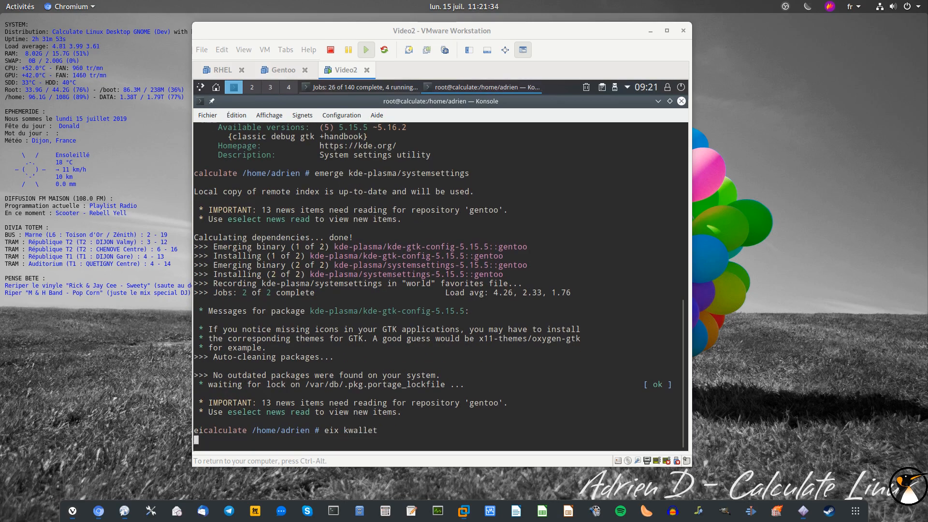
left_click_drag(212, 311, 358, 307)
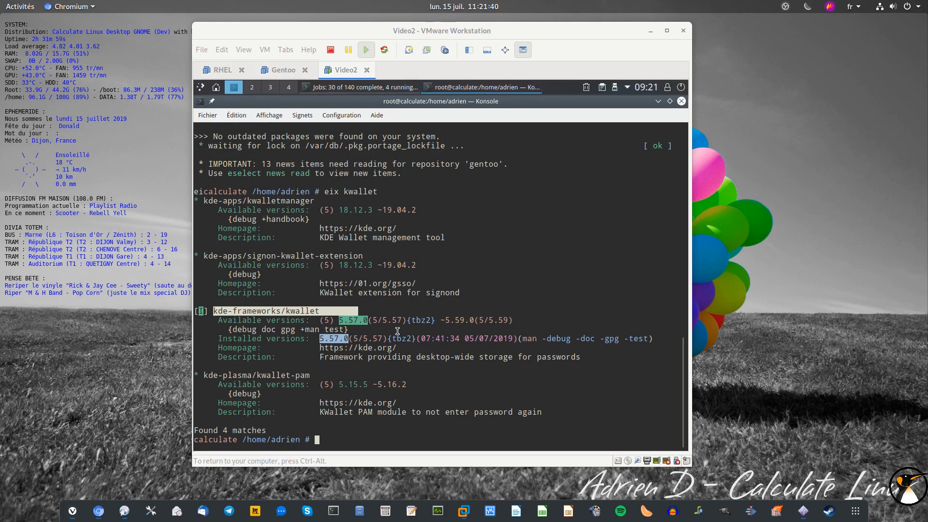
type("vi")
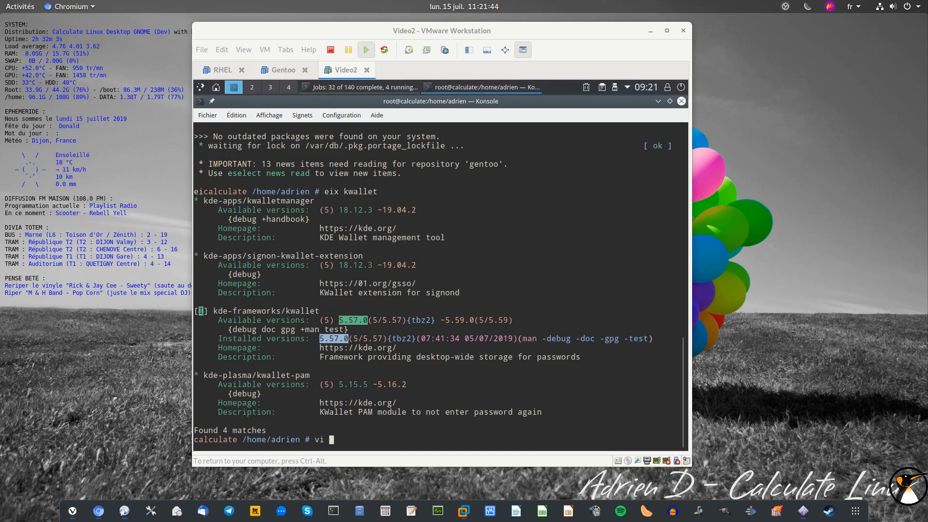
key("ctrl+c")
type("exit")
key("Return")
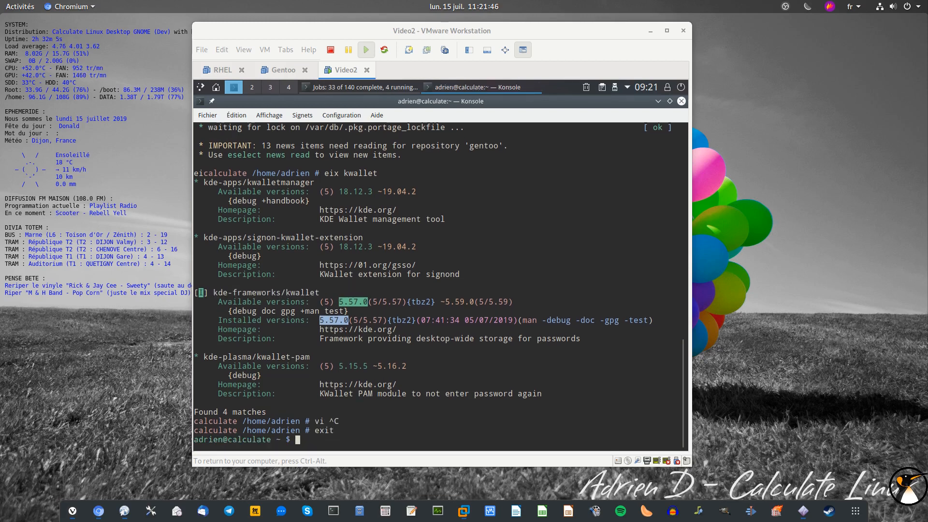
- Open ~/.config/kwalletrc in nano
type("nano .con")
key("Tab")
type("kw")
key("Tab")
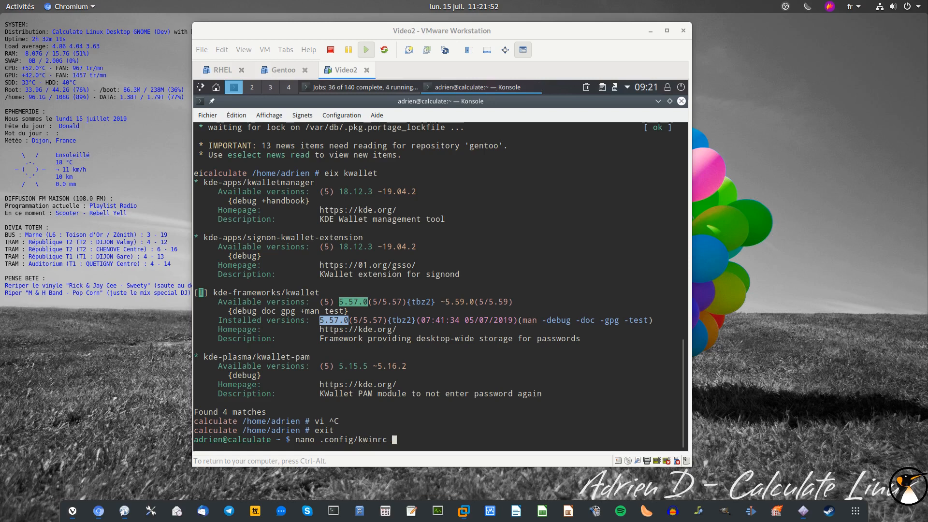
key("BackSpace")
key("BackSpace")
key("BackSpace")
key("BackSpace")
key("BackSpace")
type("alletrc")
key("Return")
- Write [Wallet] with Enabled=false into kwalletrc and save the file
type("[")
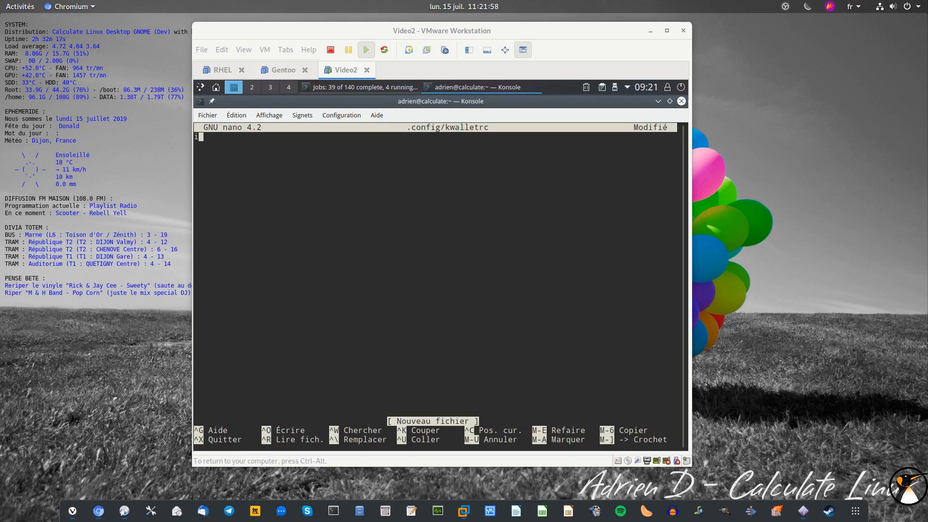
key("BackSpace")
type("[Wallet]")
key("Return")
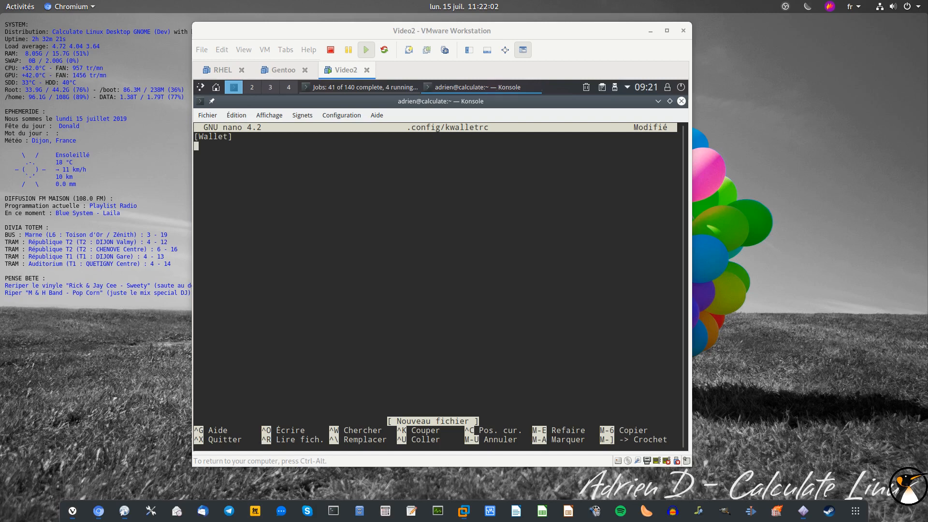
type("Enabled=false")
key("ctrl+o")
key("Return")
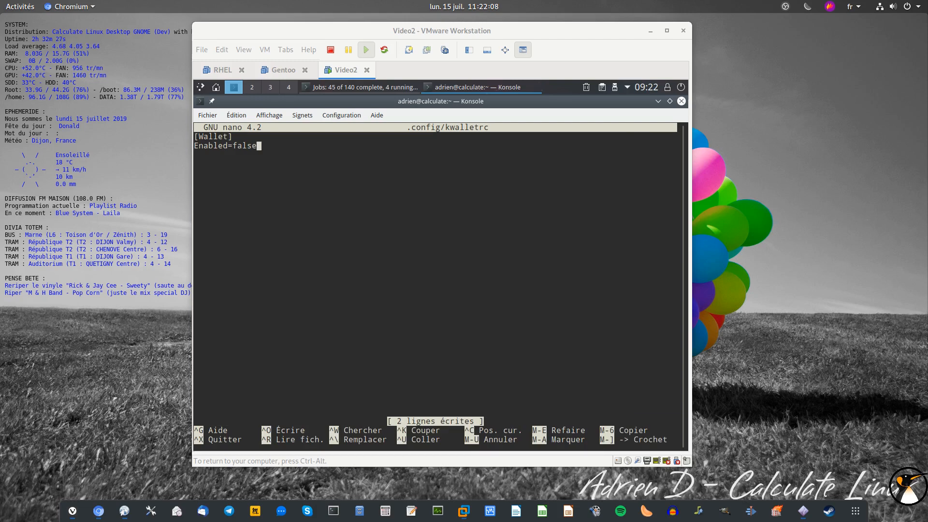
key("ctrl+x")
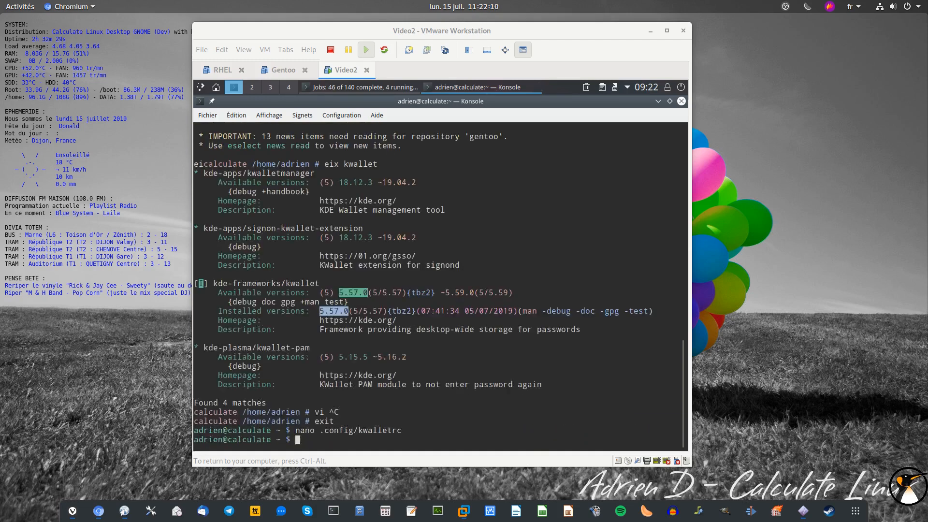
- Switch to root and start installing vim with emerge
type("su")
key("Return")
key("Return")
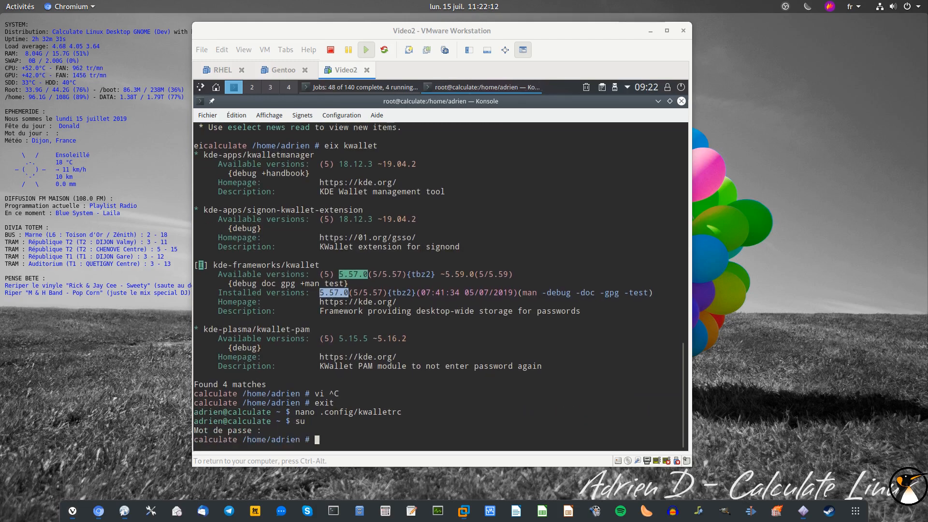
type("emerge vim")
key("Return")
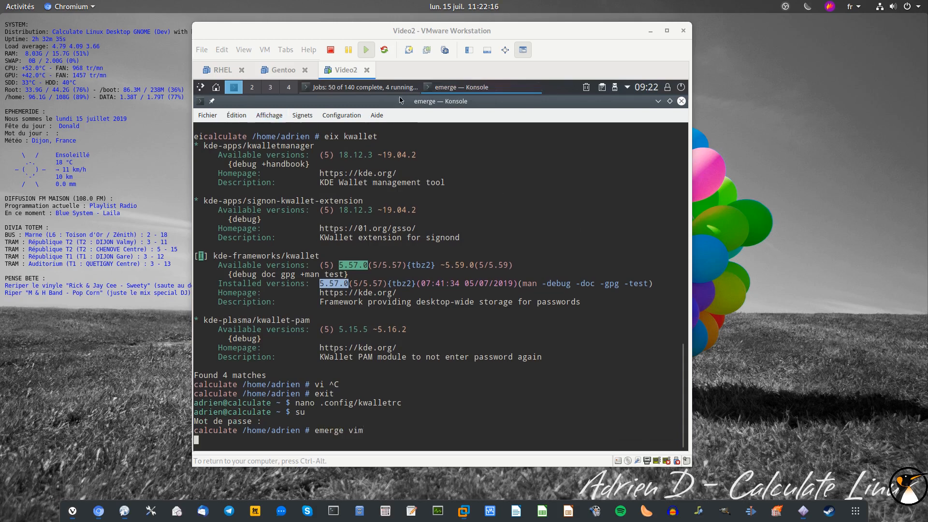
- Launch System Settings and switch its layout to the icon grid view
left_click(201, 87)
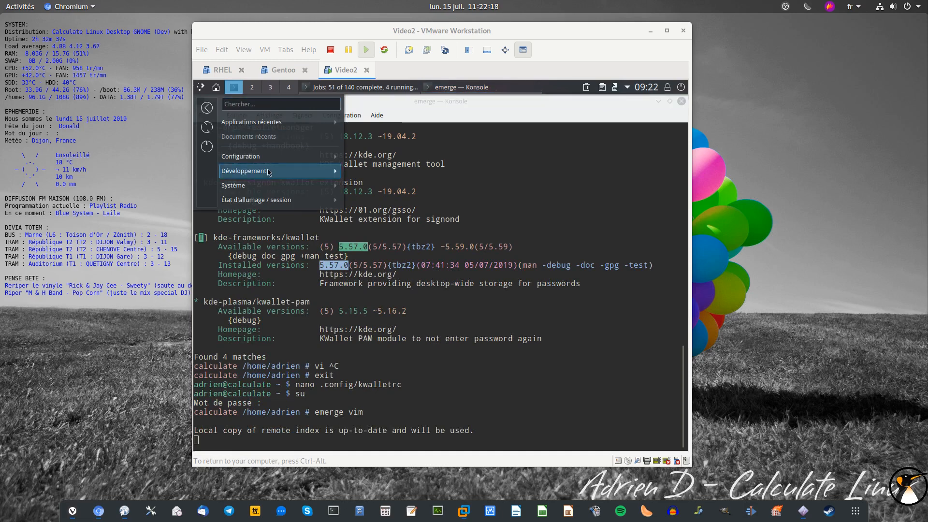
mouse_move(266, 156)
left_click(386, 156)
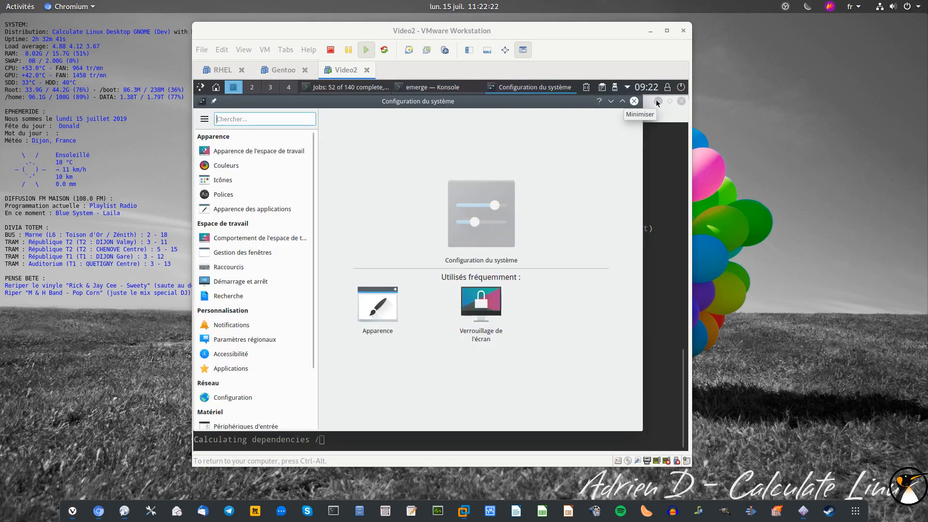
left_click(204, 119)
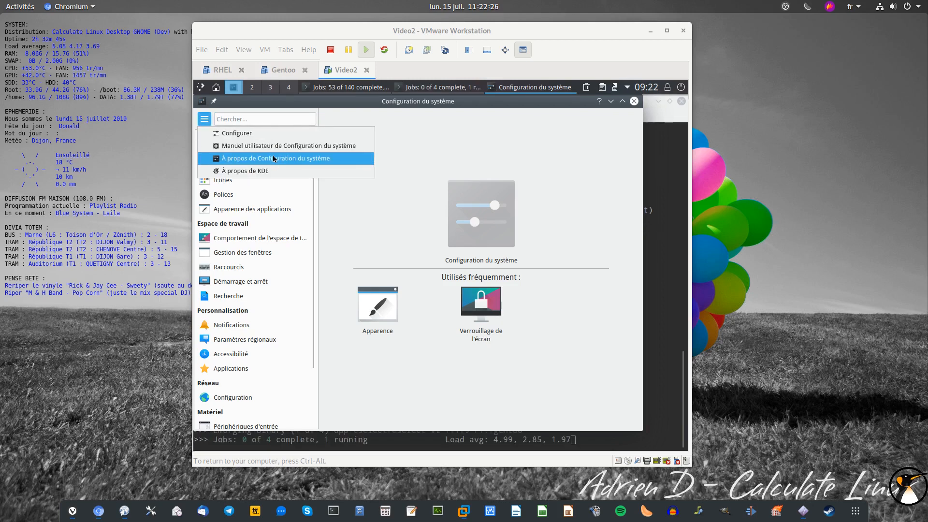
left_click(271, 133)
left_click(427, 237)
left_click(432, 312)
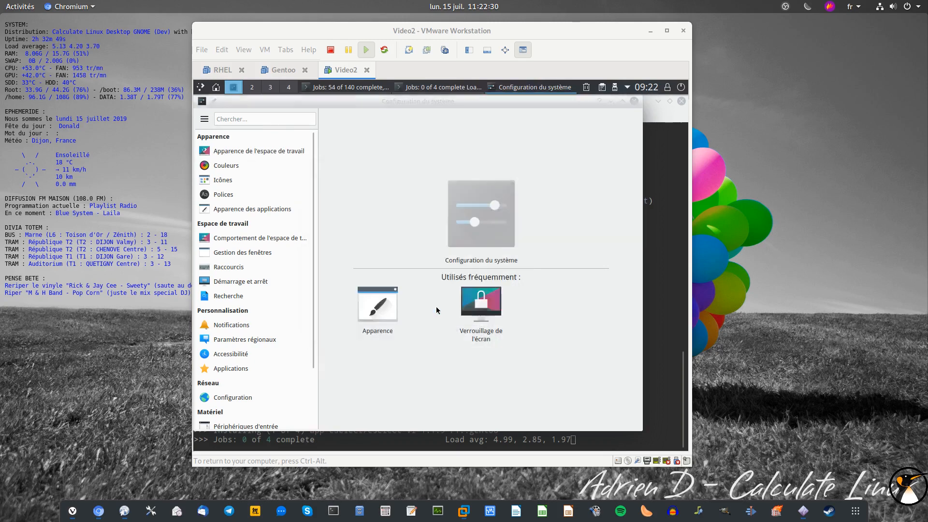
- Maximize System Settings and apply the Brise sombre workspace theme
left_click(622, 101)
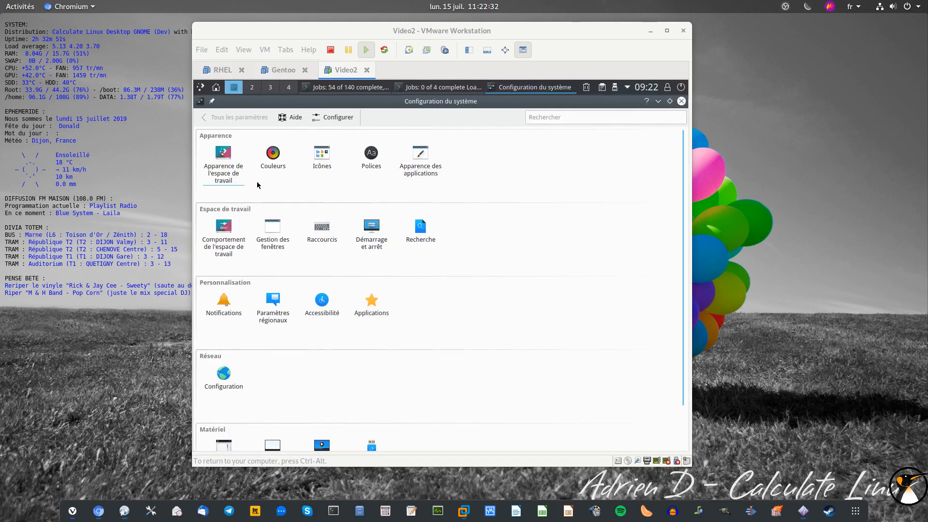
left_click(216, 156)
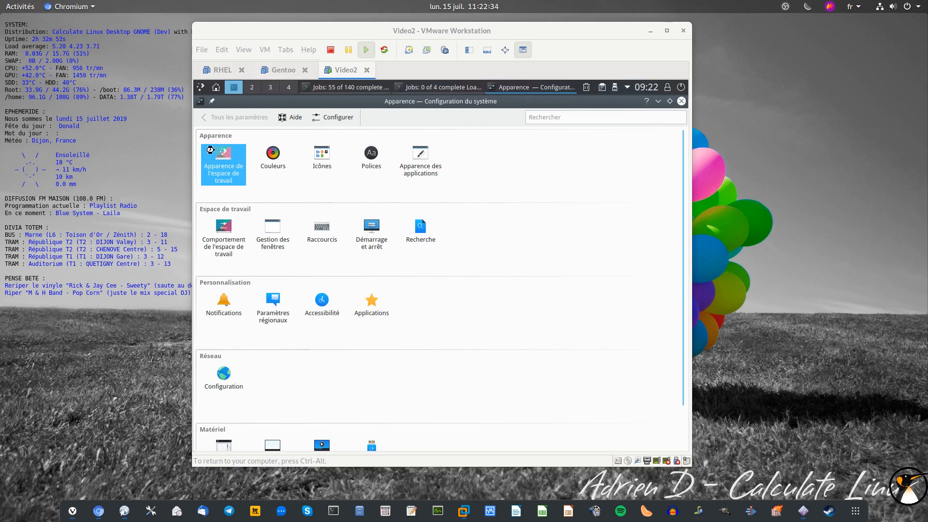
left_click(246, 148)
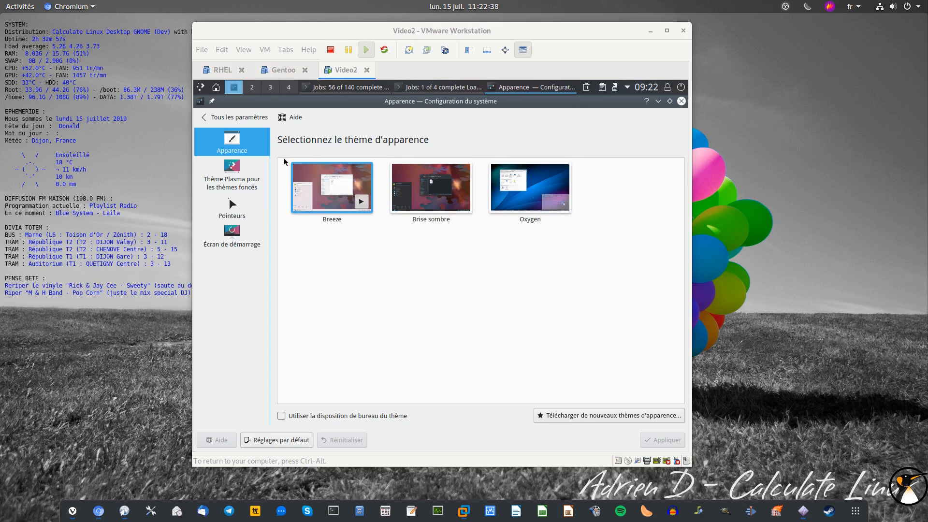
left_click(422, 185)
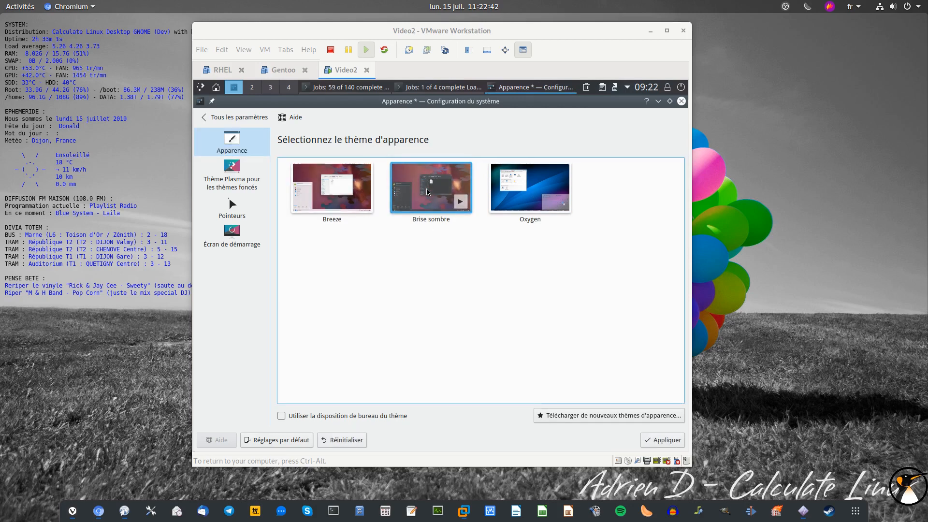
left_click(663, 439)
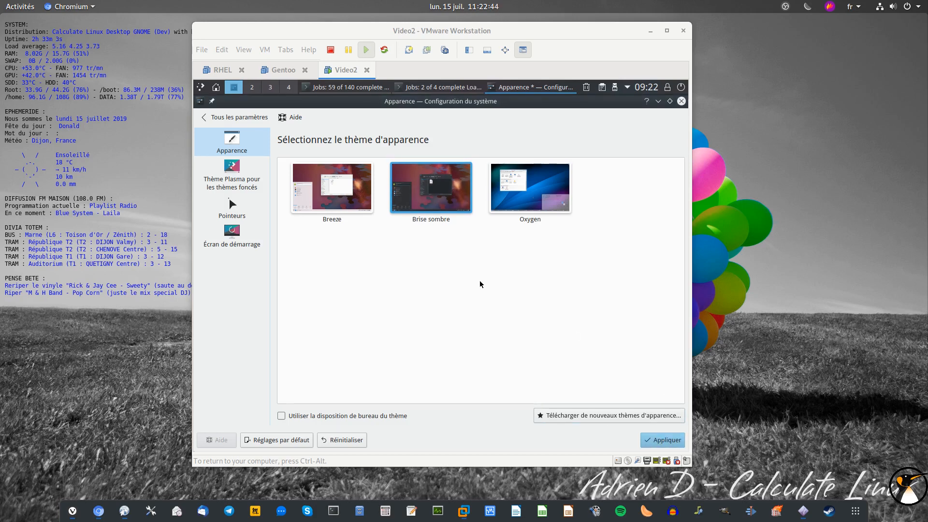
- Apply Oxygen, then reapply Breeze and open the Plasma theme page
left_click(548, 203)
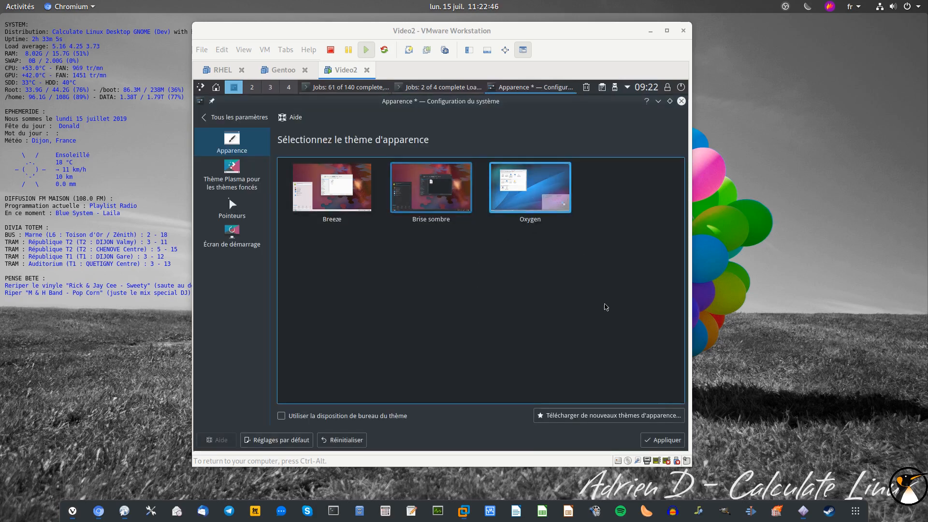
left_click(662, 441)
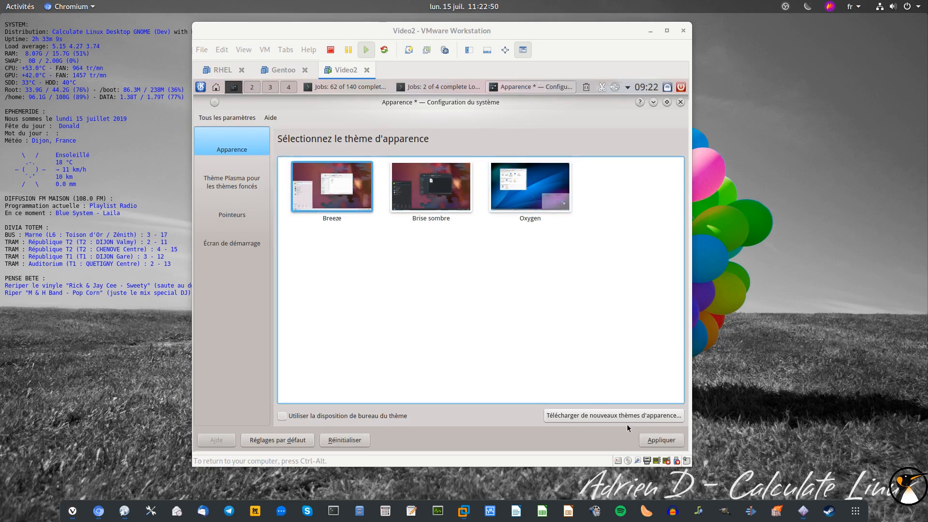
left_click(658, 440)
left_click(233, 171)
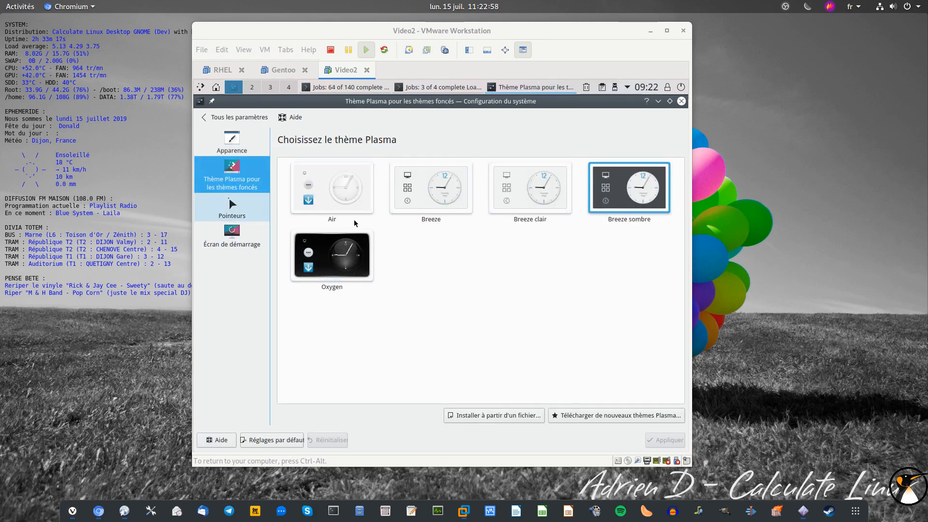
- View cursor themes, select the Breeze sombre icon theme, then answer the unsaved-changes prompt
left_click(232, 206)
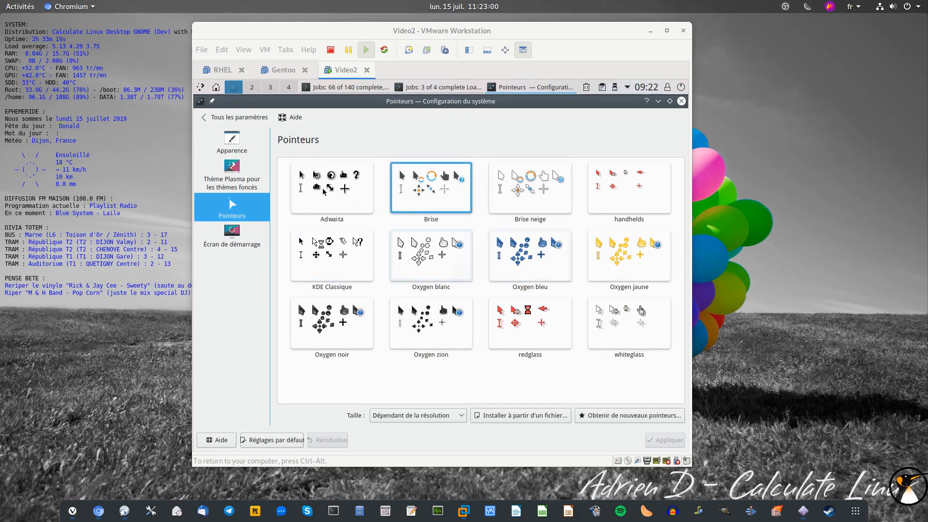
left_click(222, 117)
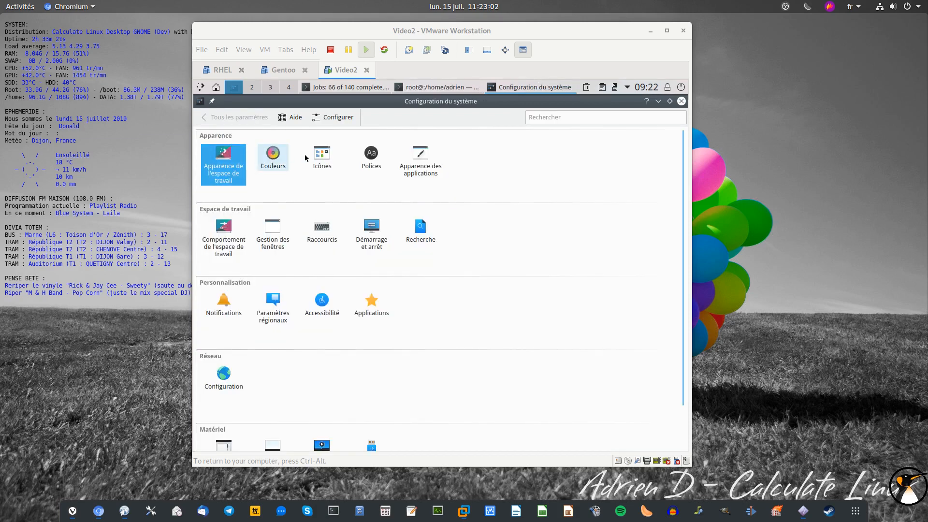
left_click(320, 154)
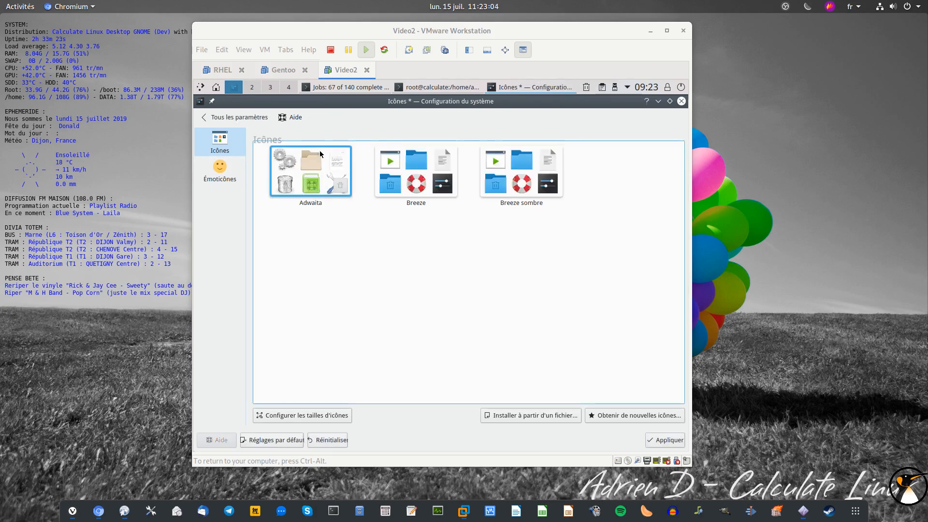
left_click(381, 165)
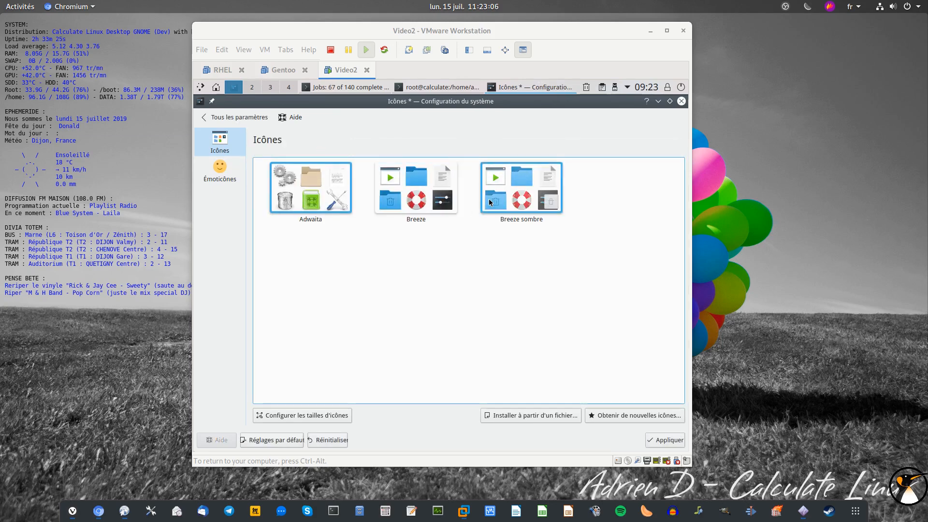
left_click(225, 120)
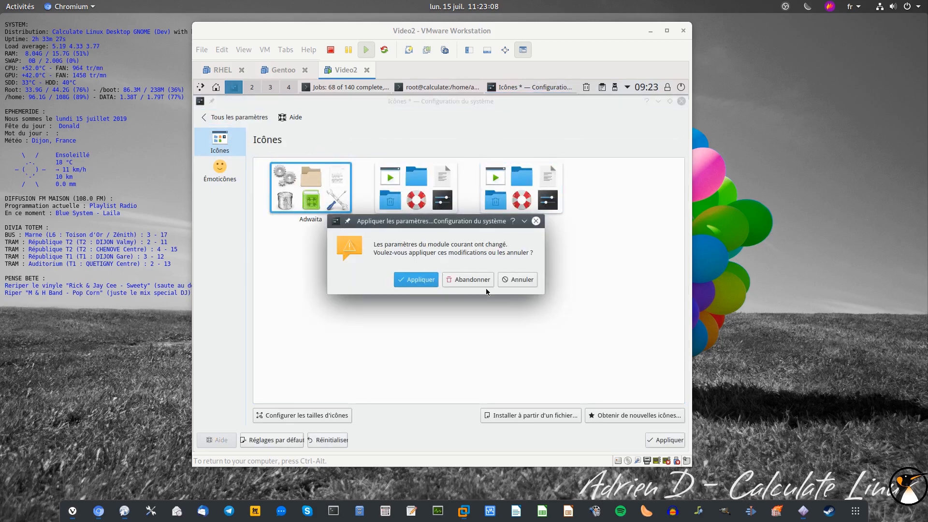
left_click(478, 278)
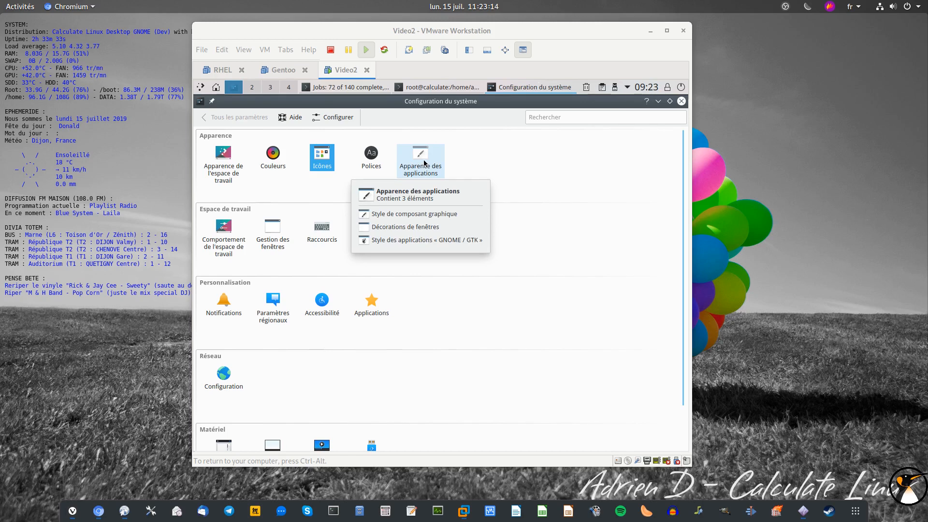
- Check the GNOME/GTK application style's GTK3 theme list, keeping Adwaita
left_click(424, 164)
left_click(233, 220)
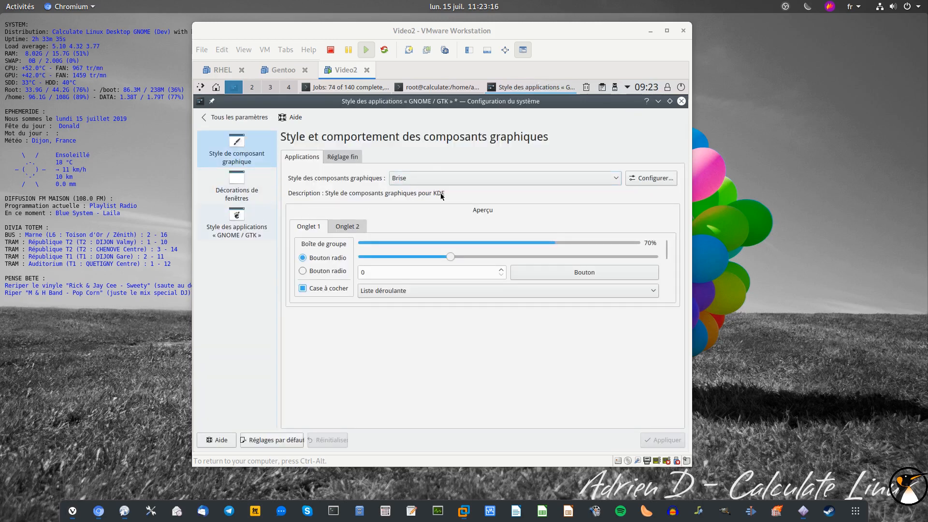
left_click(398, 193)
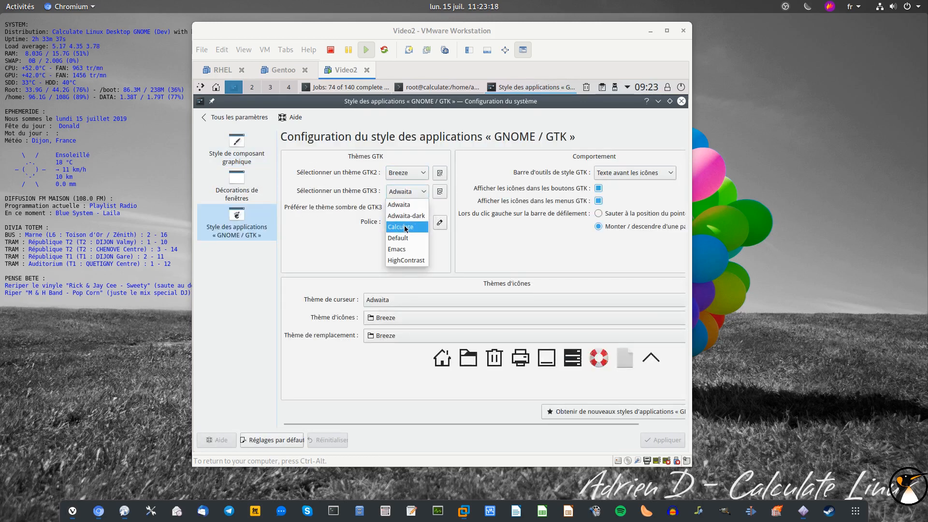
left_click(351, 184)
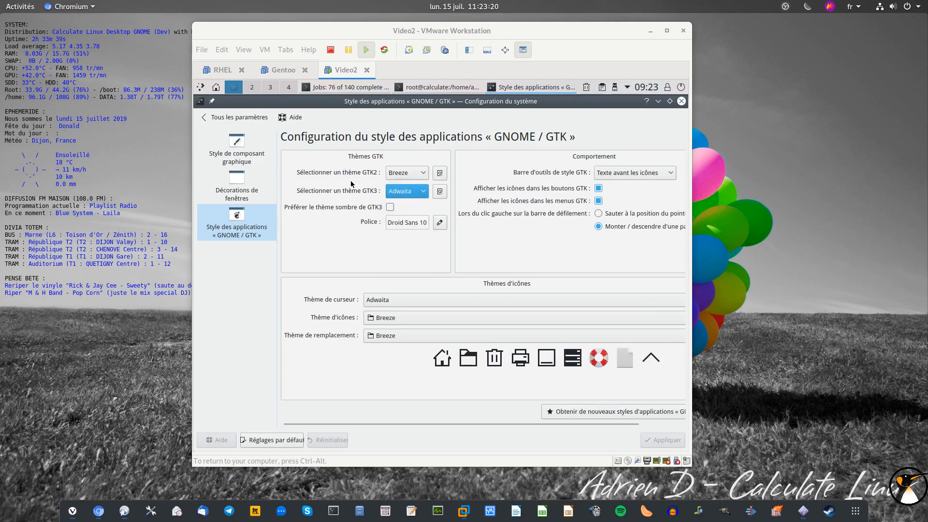
left_click(222, 116)
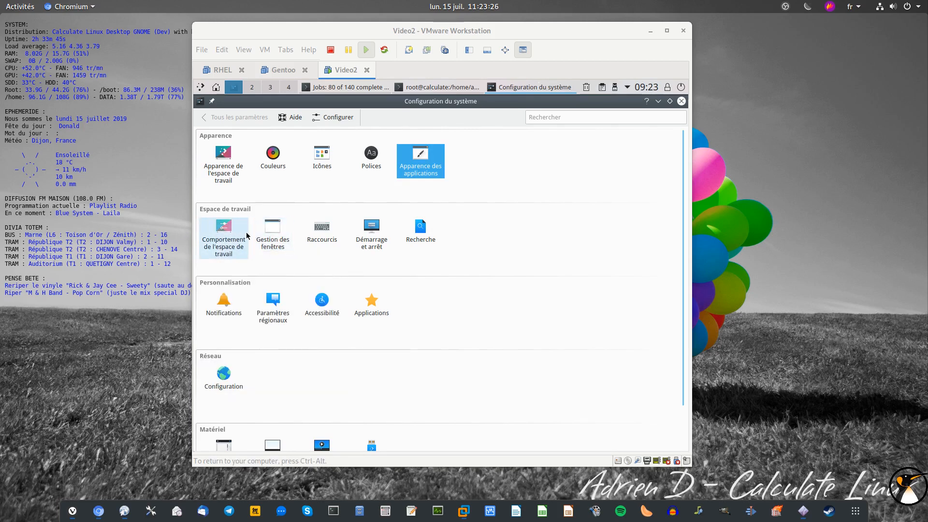
- Browse the Startup and Shutdown, File Search, Regional and Input Devices pages, then close System Settings
mouse_move(269, 235)
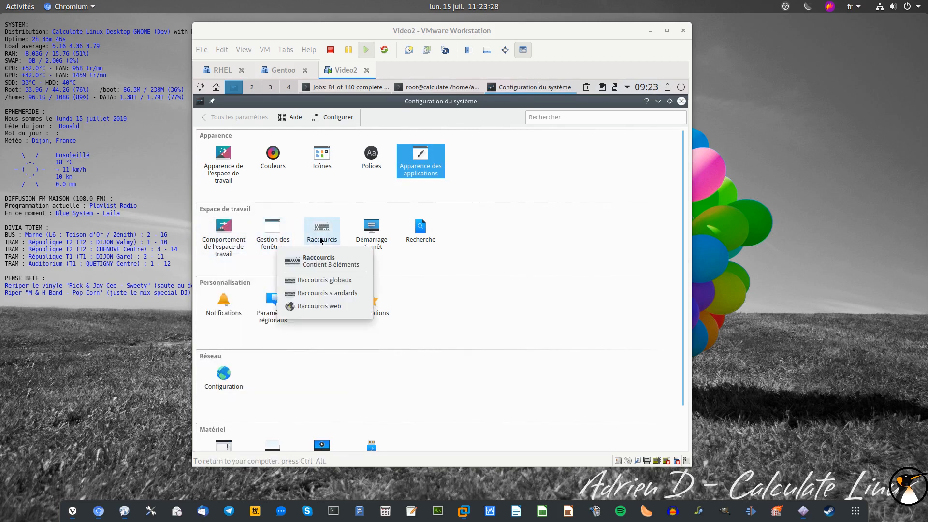
left_click(368, 242)
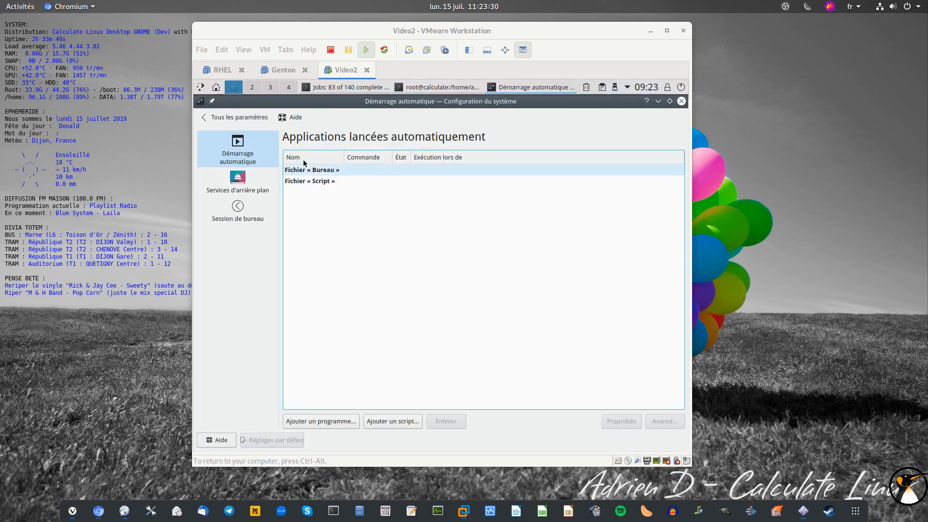
left_click(238, 118)
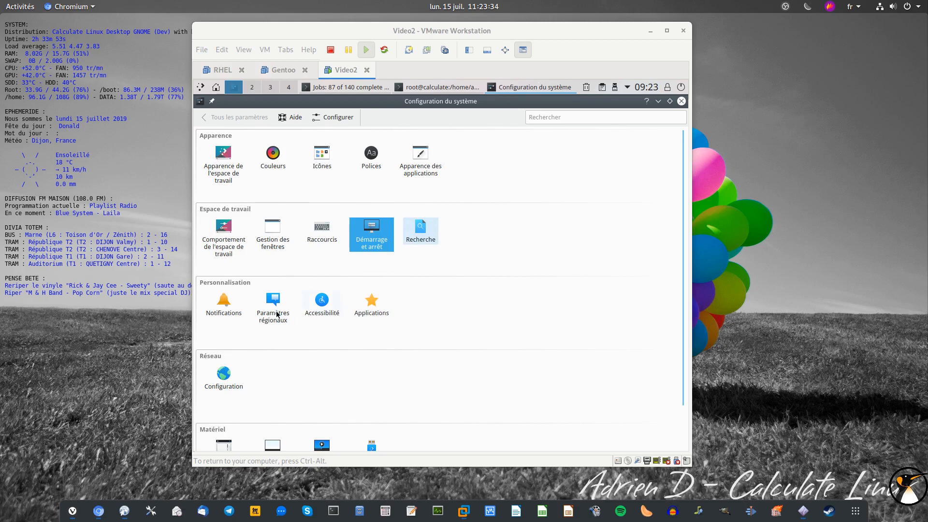
left_click(421, 227)
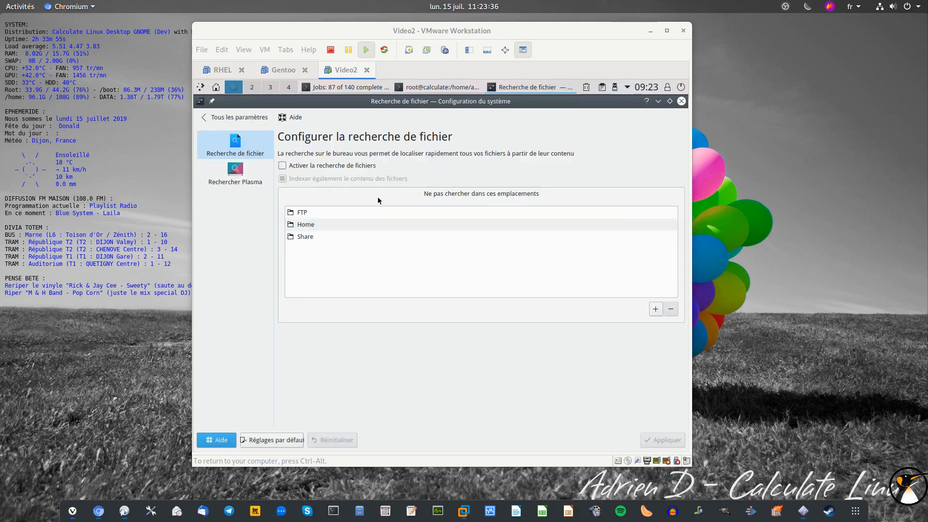
left_click(227, 115)
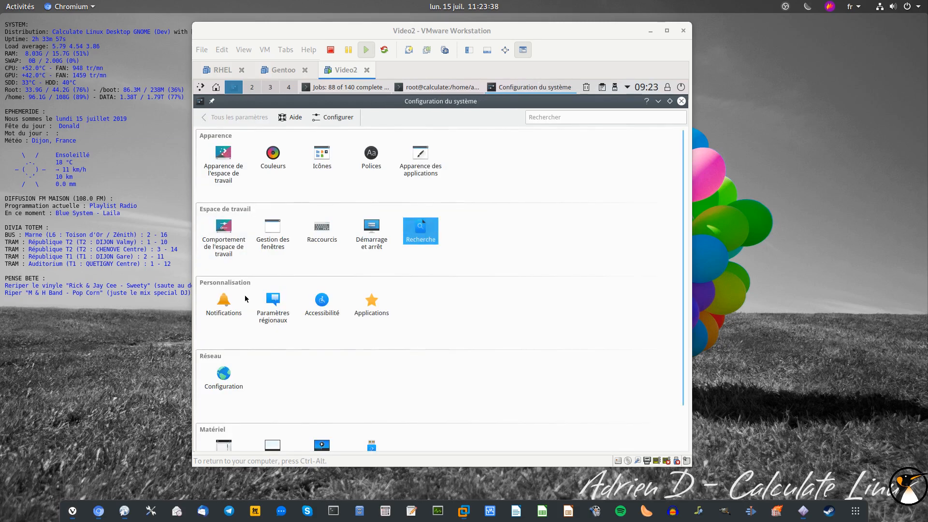
left_click(274, 312)
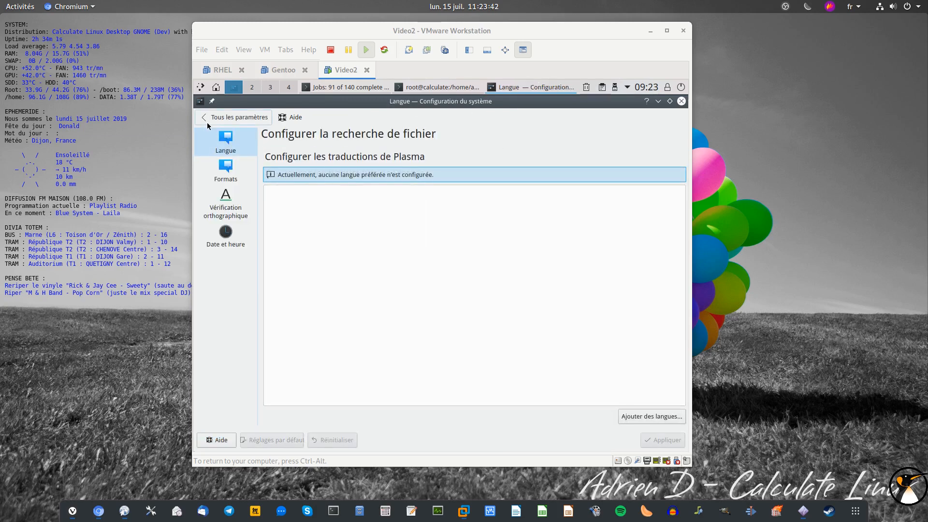
left_click(216, 117)
scroll(249, 352, "down", 2)
left_click(235, 425)
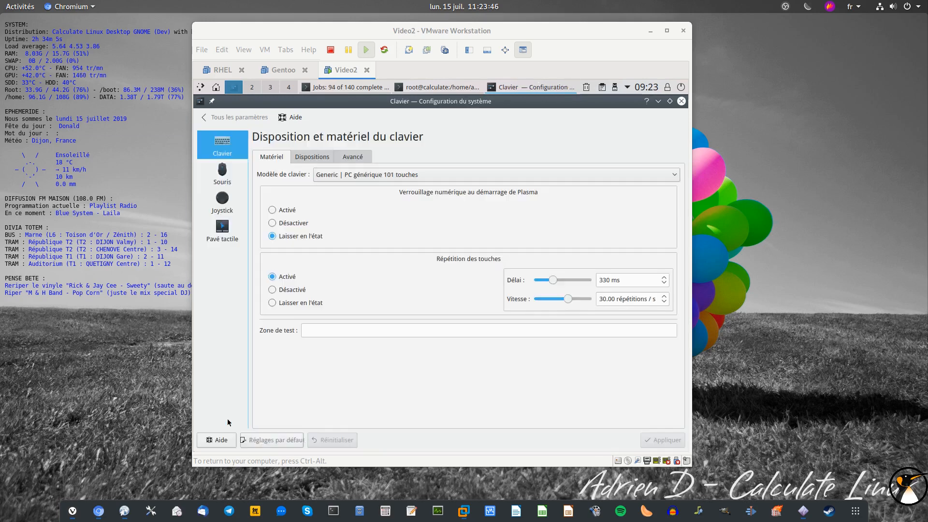
left_click(236, 119)
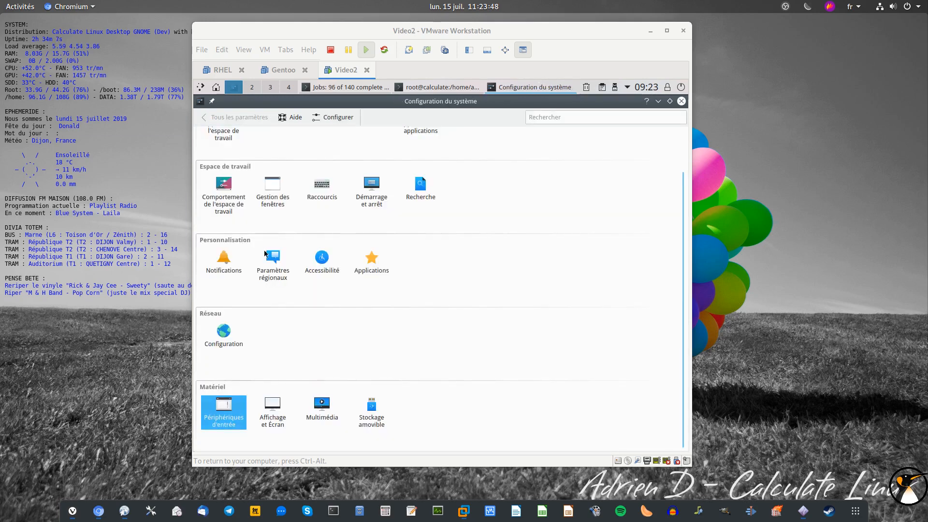
left_click(681, 101)
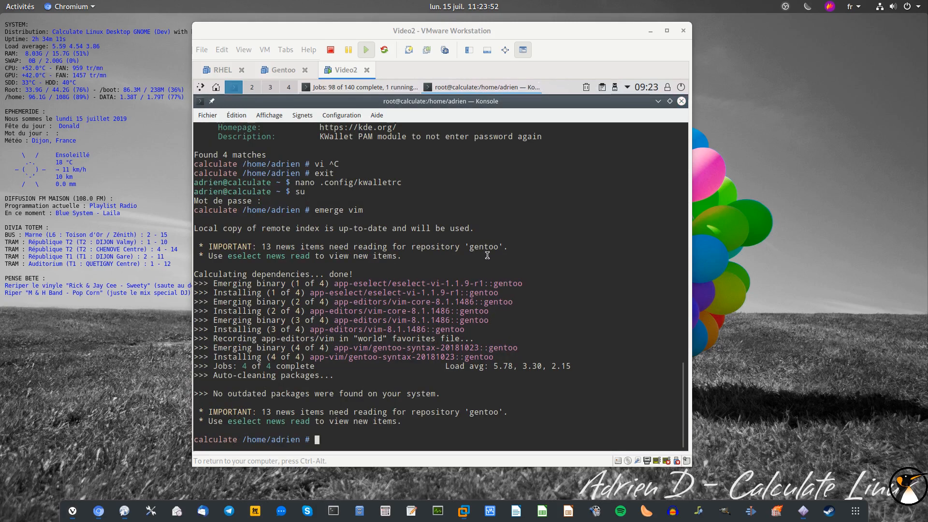
- Close the root terminal, toggle VMware full screen on and off, and minimise the emerge Konsole
key("ctrl+d")
key("ctrl+d")
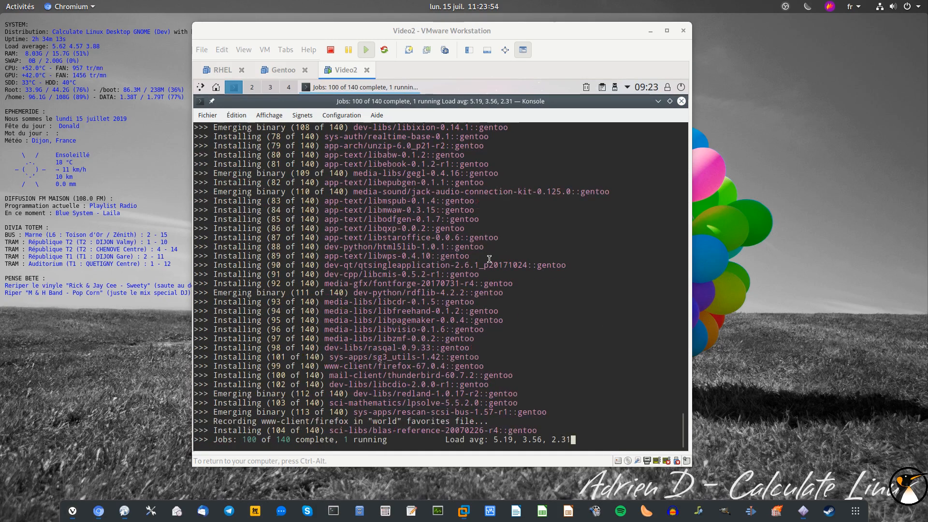
left_click(522, 49)
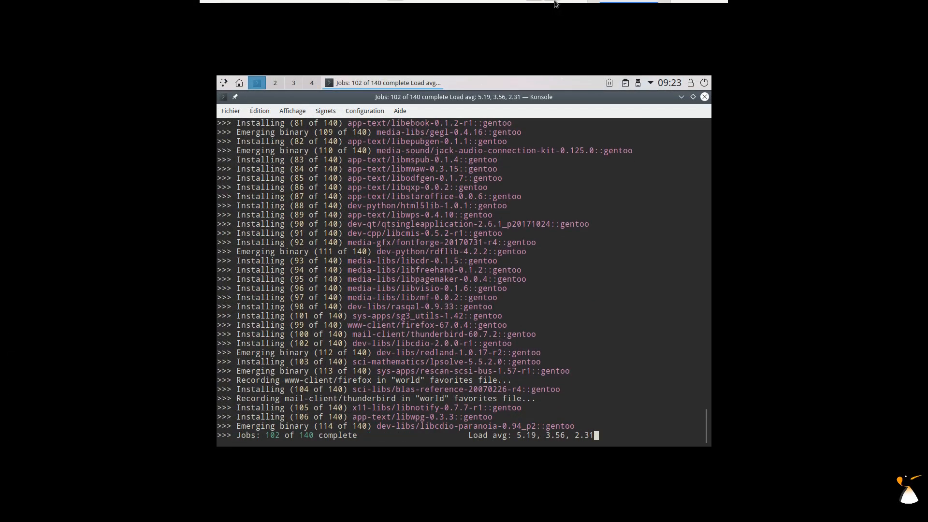
left_click(535, 14)
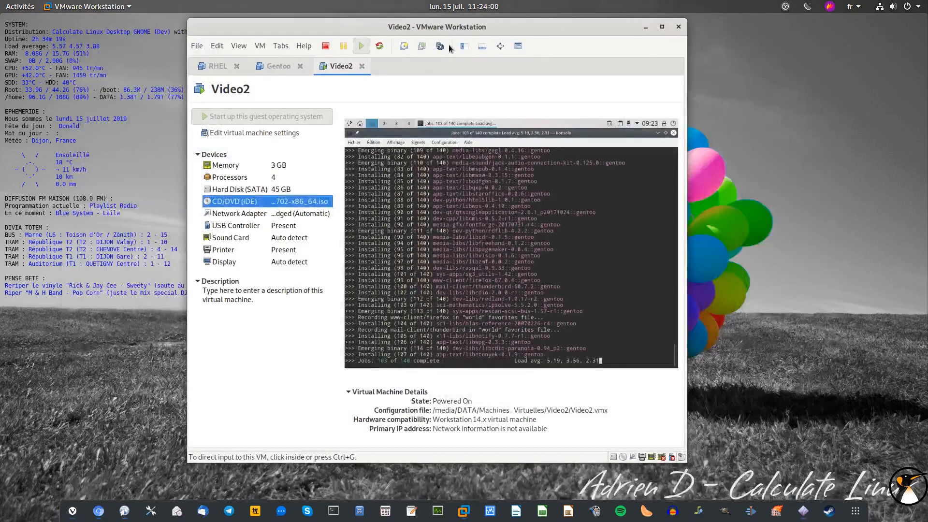
left_click(518, 46)
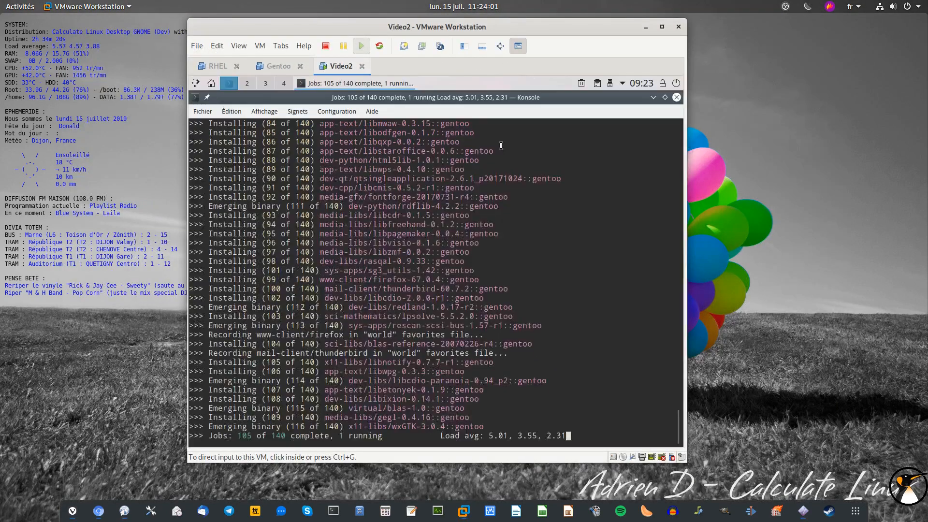
left_click(652, 97)
left_click(195, 83)
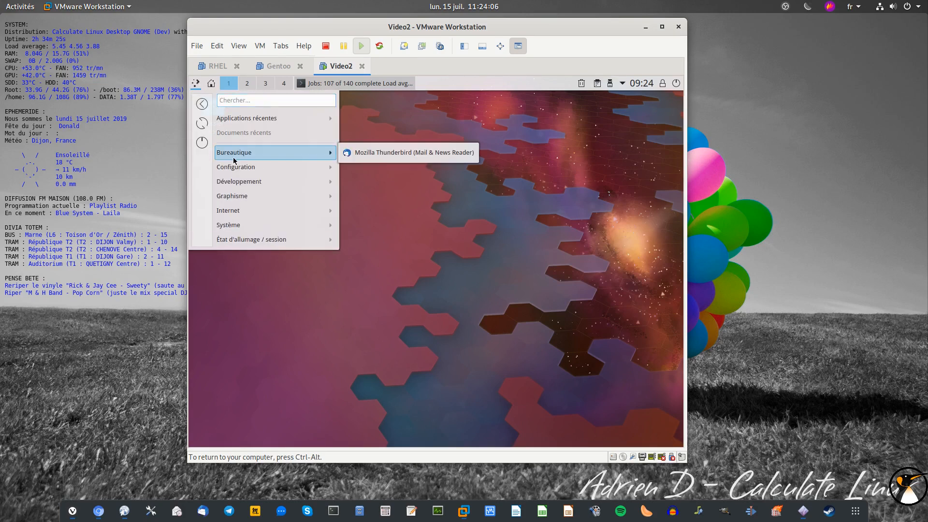
- Launch Thunderbird, dismiss the account setup, and open its About window and help page
left_click(386, 155)
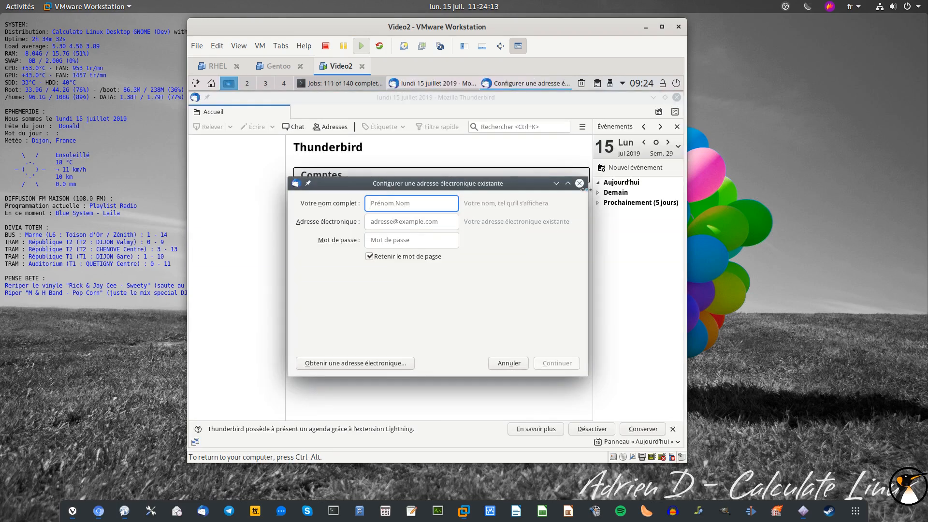
left_click(579, 183)
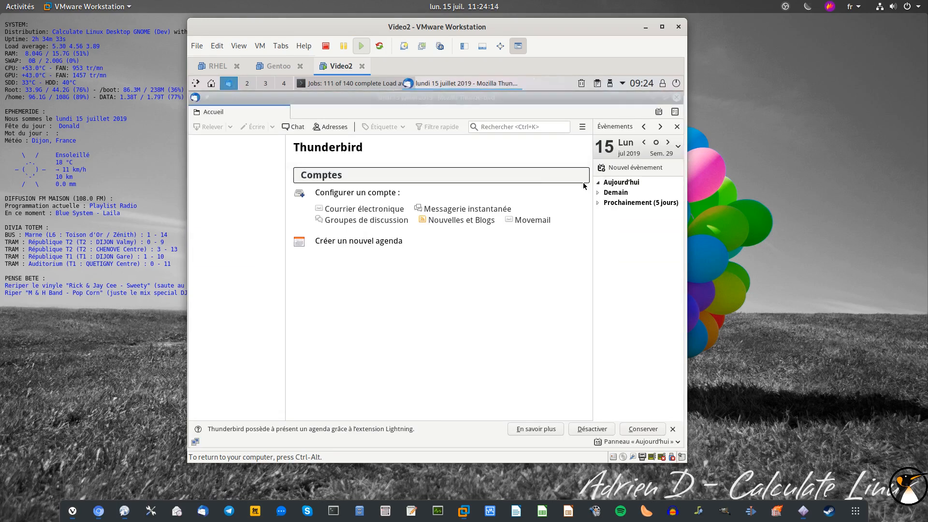
left_click(586, 129)
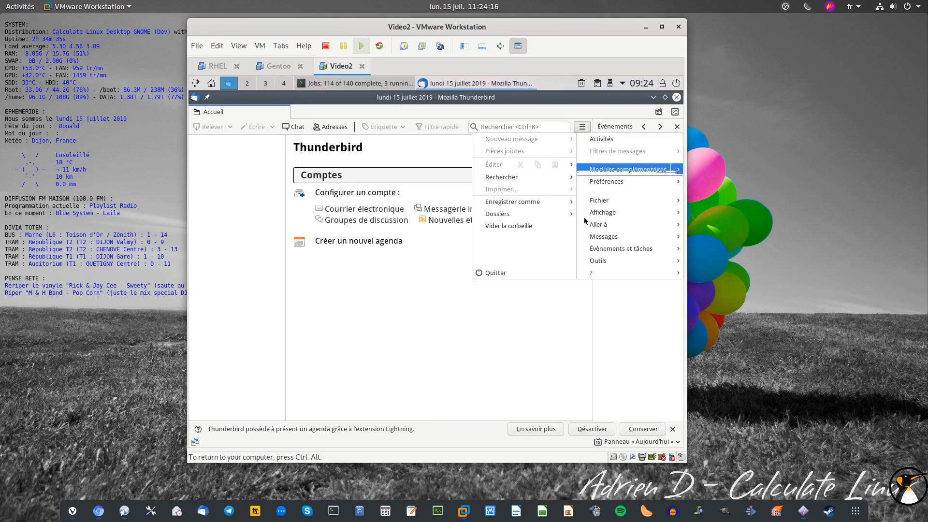
left_click(622, 267)
left_click(583, 127)
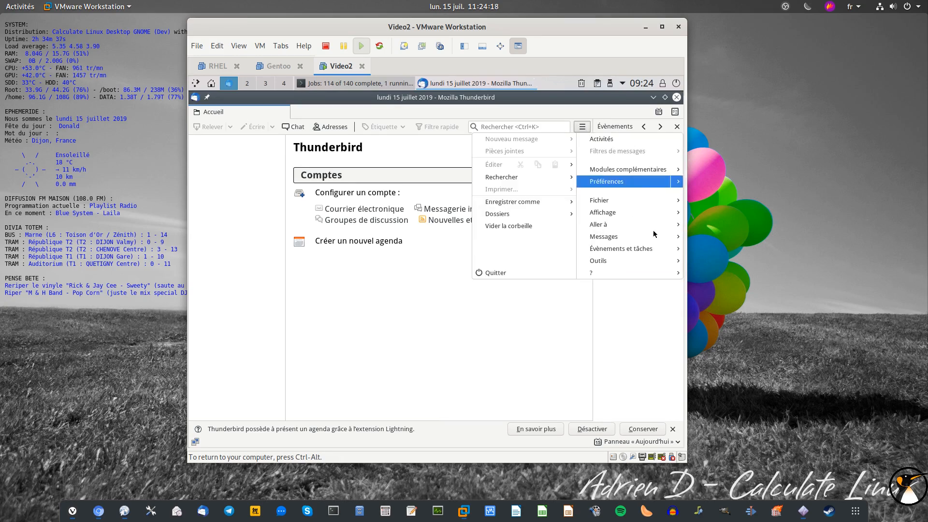
mouse_move(648, 271)
left_click(596, 335)
left_click(594, 329)
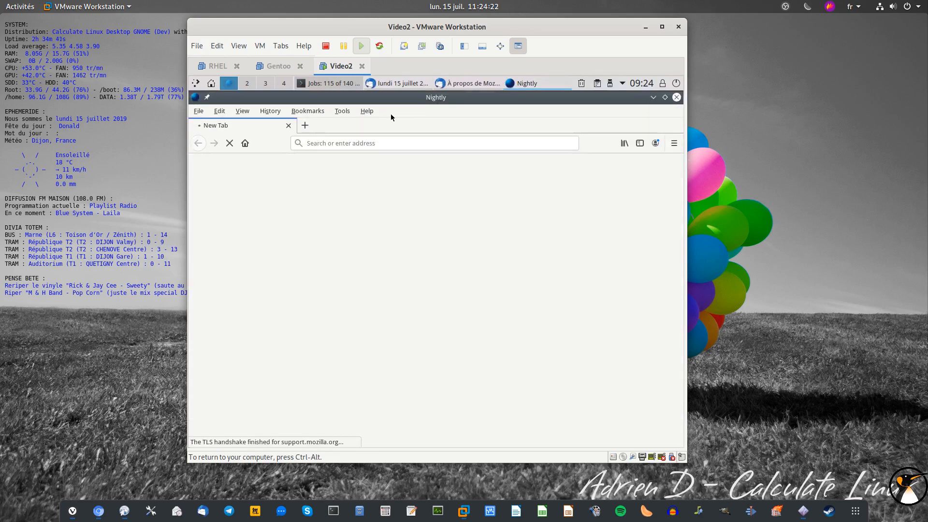
- Open the browser Preferences and inspect the display language list
left_click(365, 111)
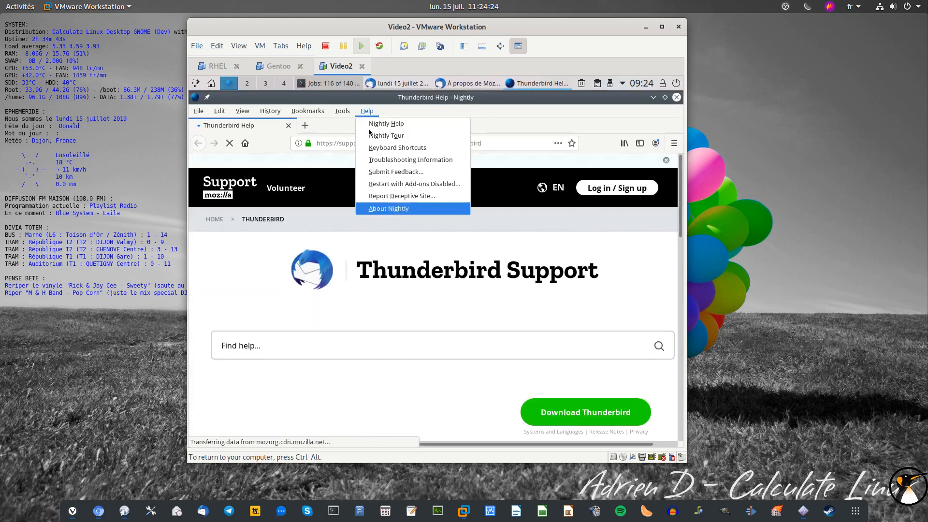
left_click(674, 143)
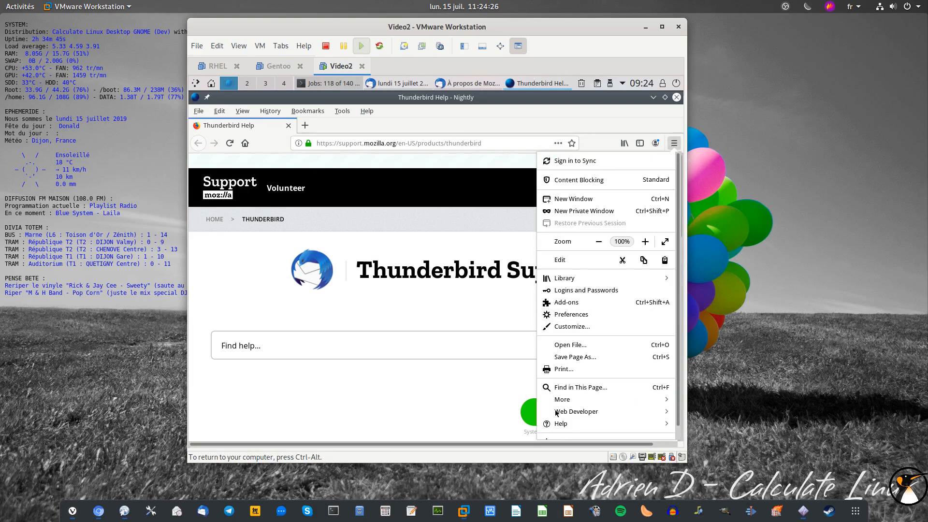
left_click(569, 313)
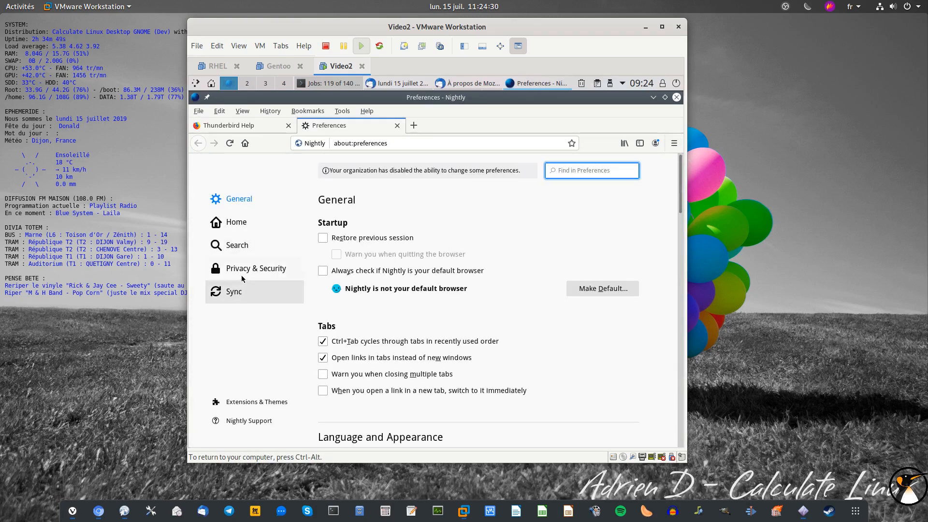
scroll(473, 360, "down", 4)
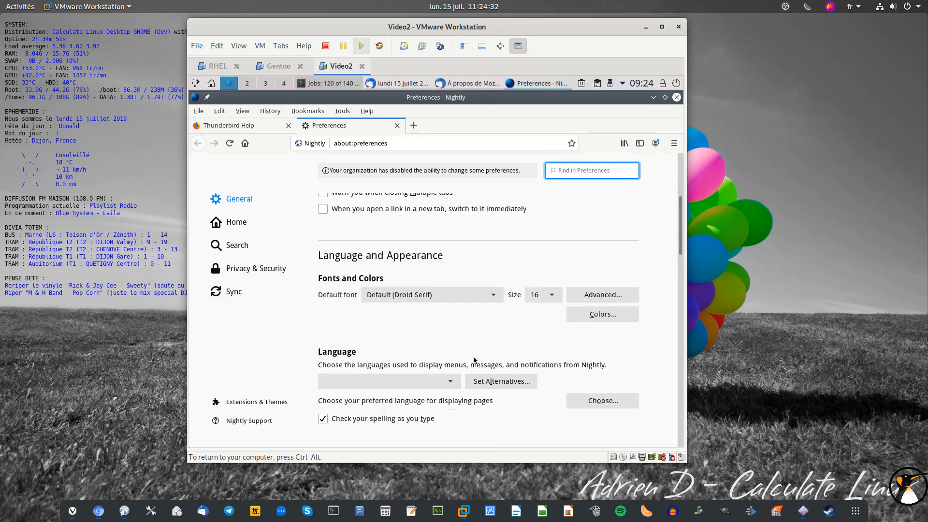
scroll(474, 360, "down", 1)
left_click(429, 358)
left_click(429, 357)
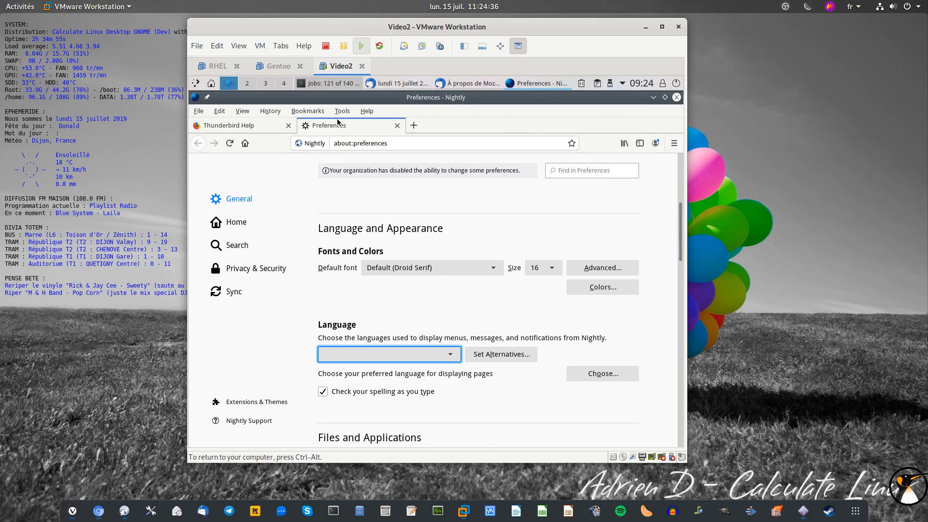
- Open the add-ons manager and view the installed Themes and Plugins
left_click(675, 143)
left_click(570, 303)
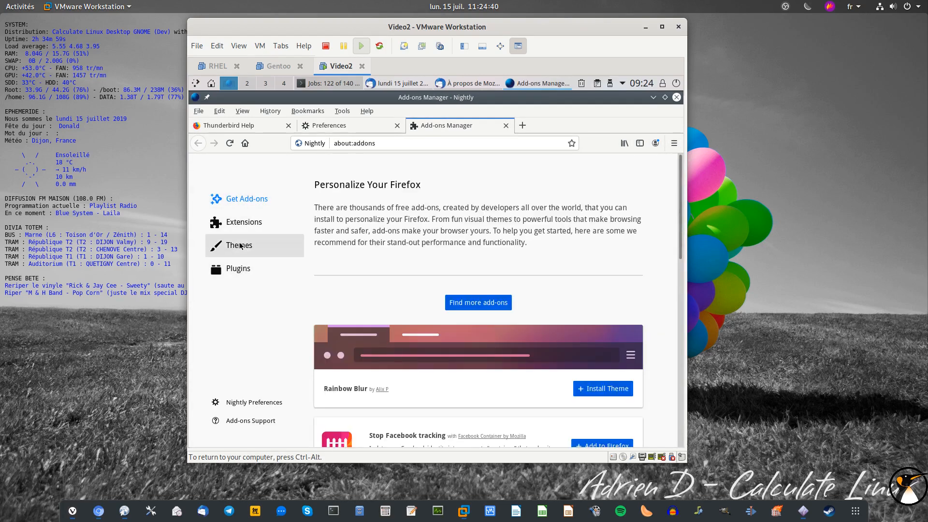
left_click(239, 246)
left_click(240, 270)
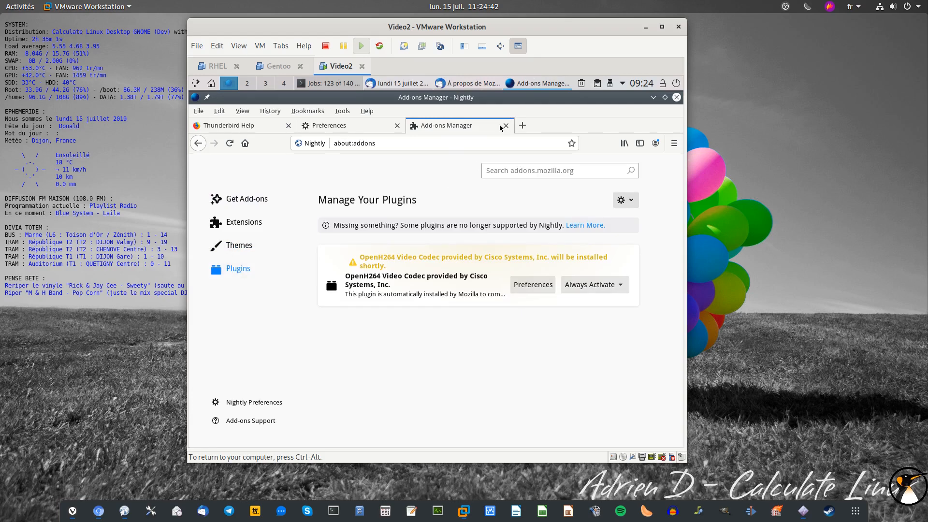
- Close the Preferences, Help and add-ons tabs, the About dialog and Thunderbird
left_click(397, 126)
left_click(288, 126)
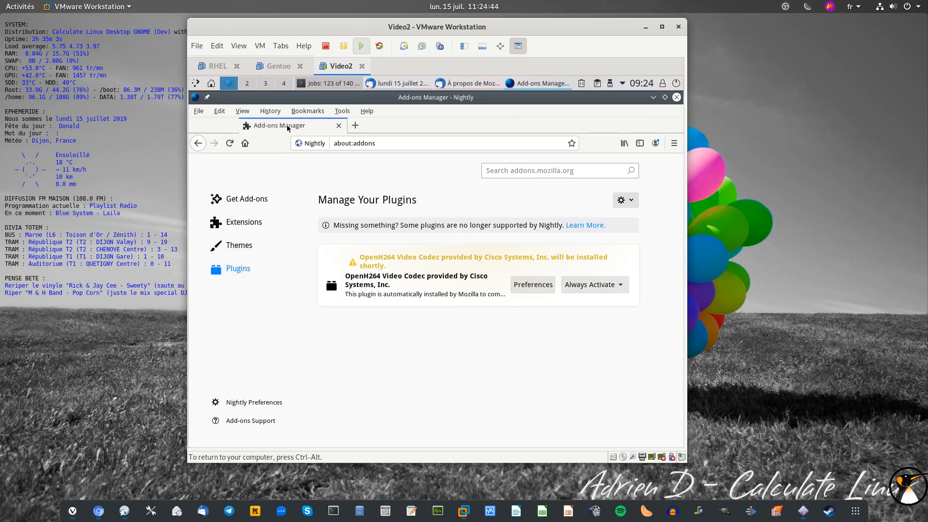
left_click(288, 125)
left_click(596, 197)
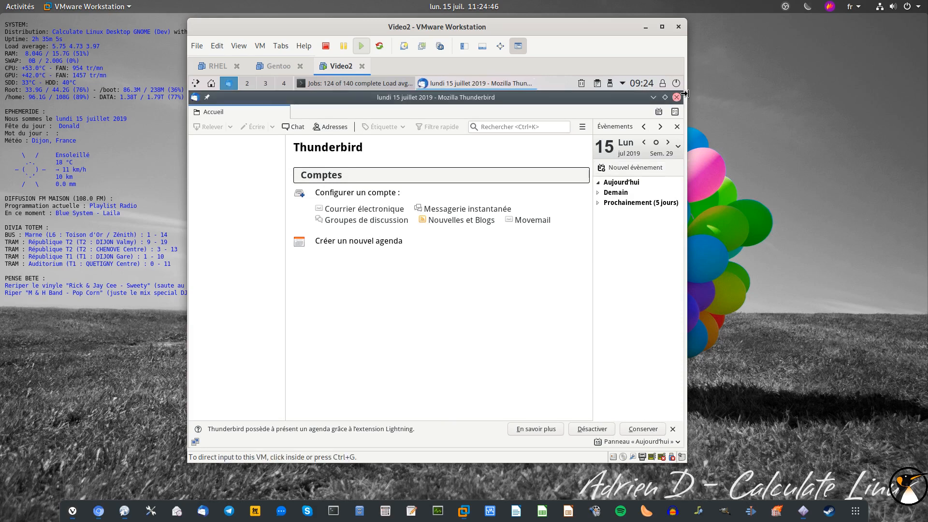
left_click(676, 97)
left_click(199, 84)
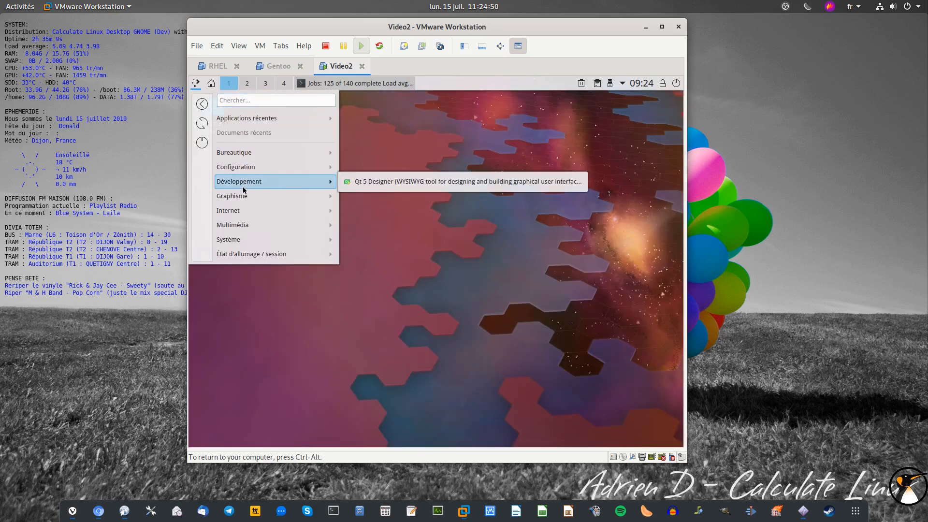
- Launch Telegram Desktop, Clementine and SMPlayer from the launcher, then close all three windows
mouse_move(244, 197)
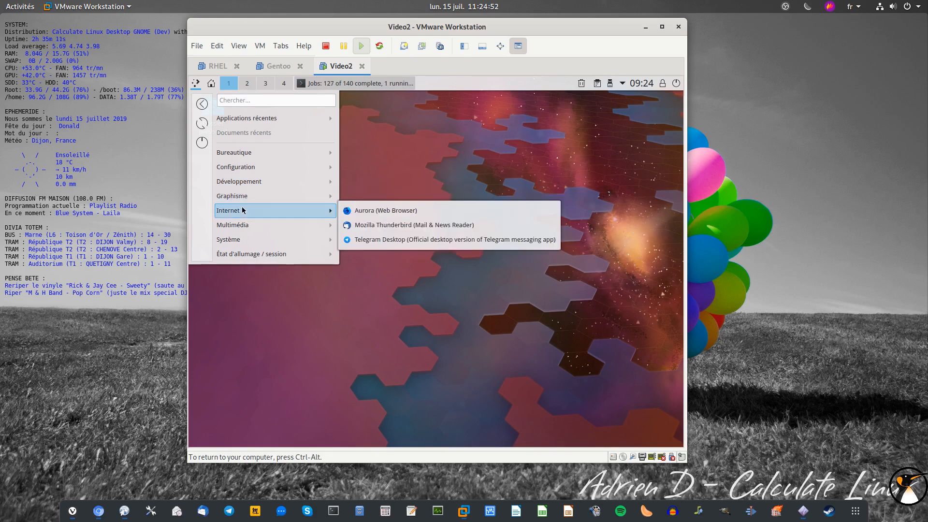
left_click(392, 239)
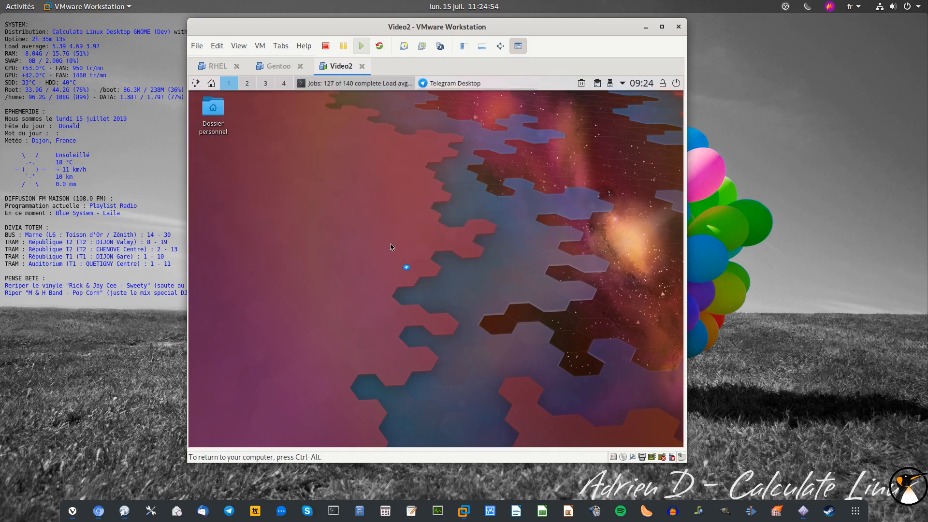
left_click(195, 84)
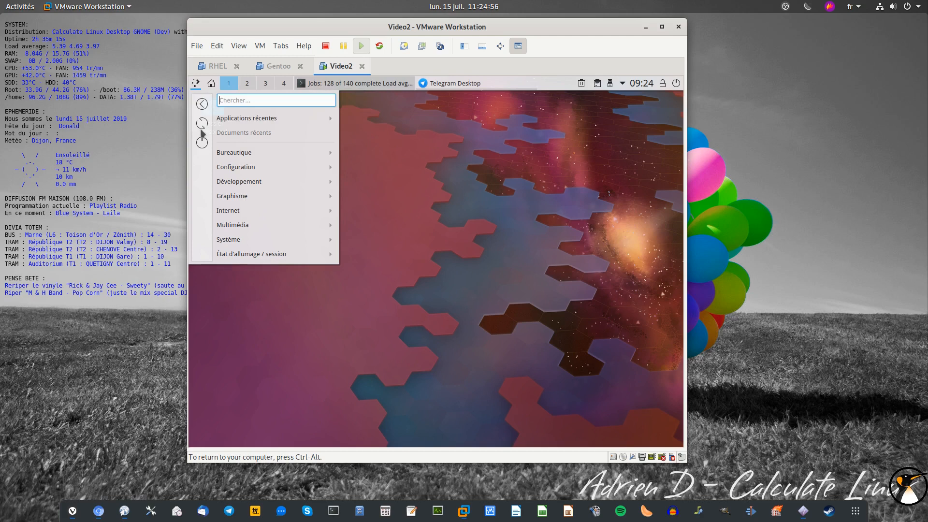
mouse_move(230, 215)
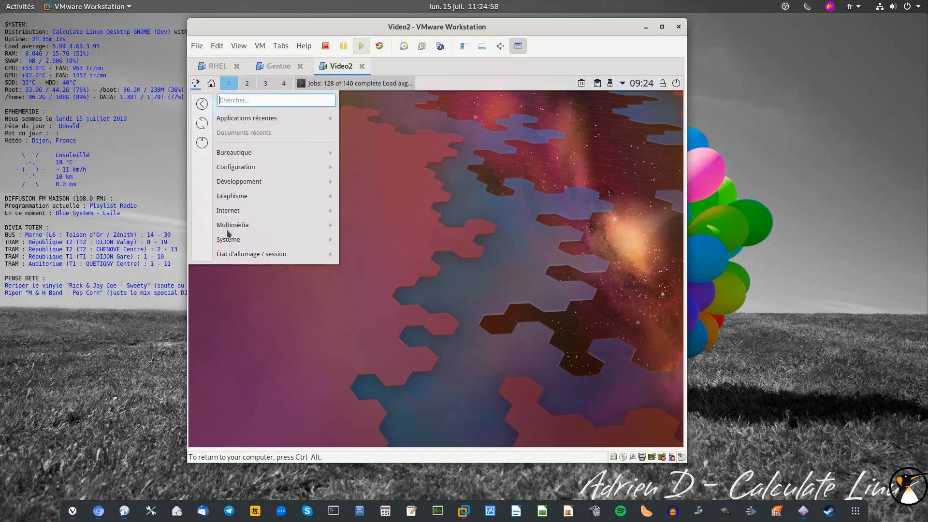
left_click(392, 228)
left_click(196, 83)
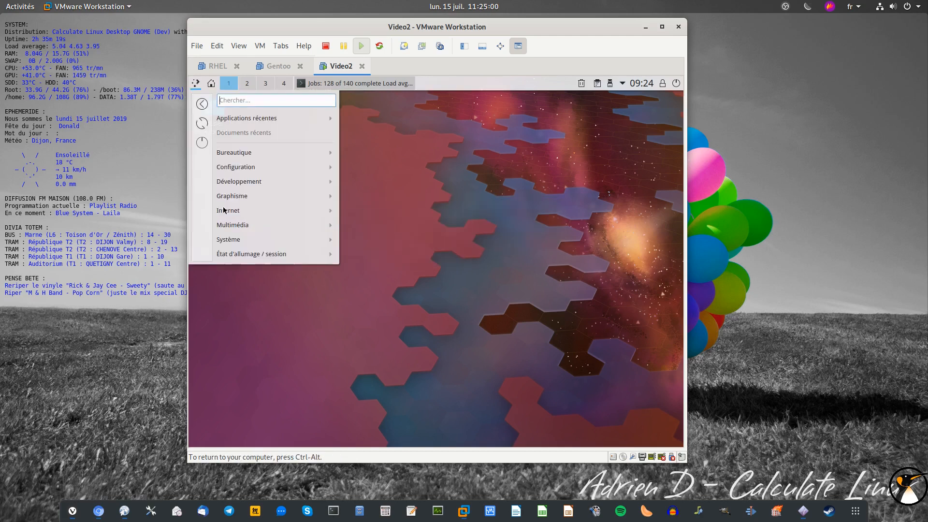
left_click(195, 83)
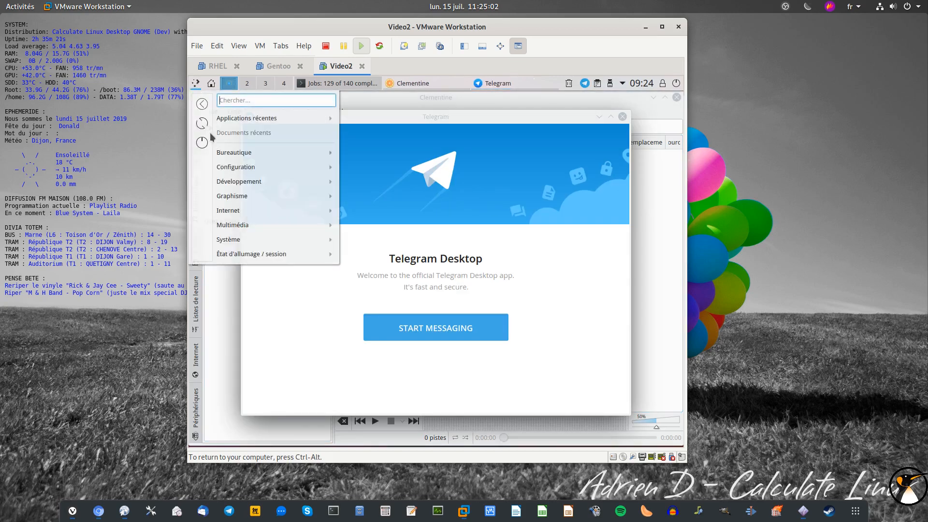
mouse_move(252, 225)
left_click(381, 254)
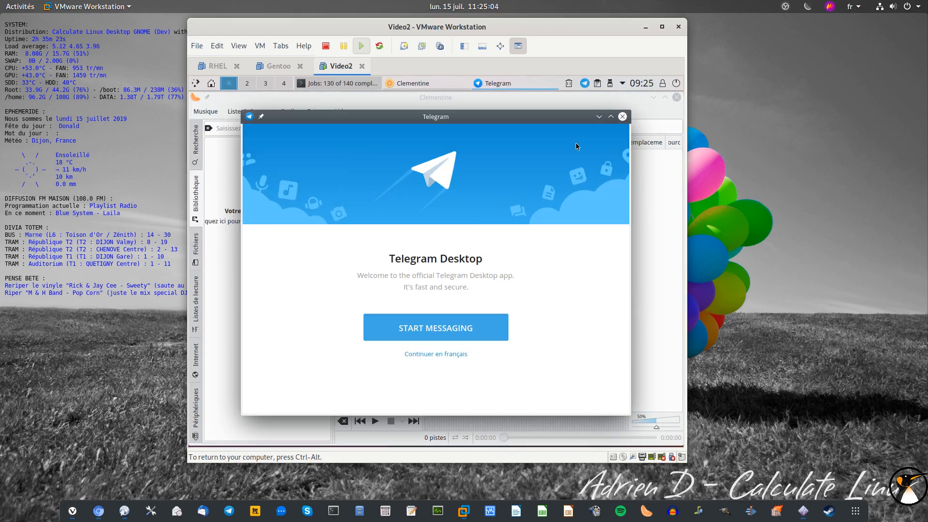
left_click(623, 117)
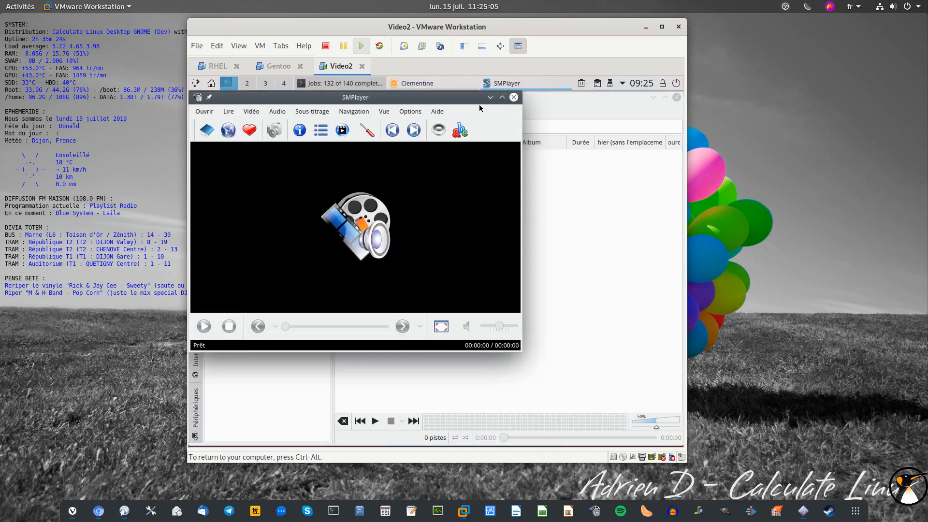
left_click(514, 97)
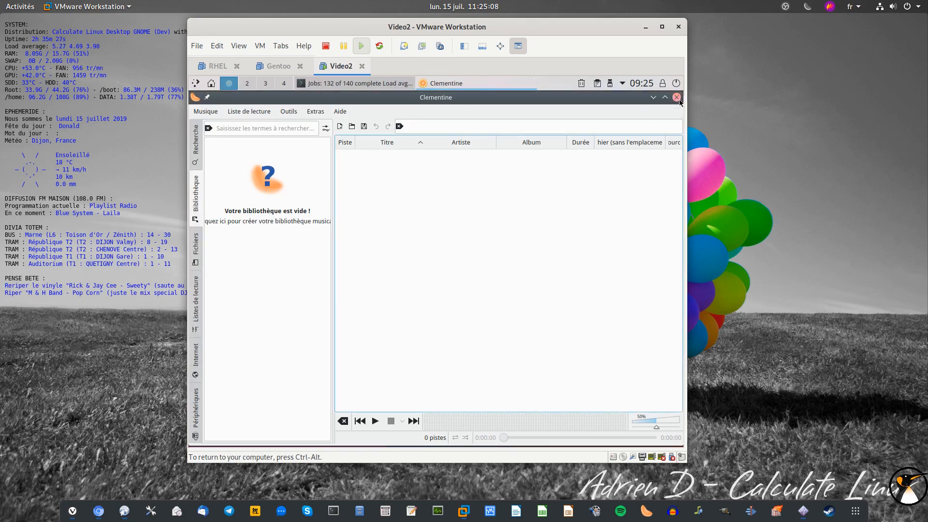
left_click(677, 97)
- Start LibreOffice Calc, glance at the emerge progress and Calc's menus, then quit Calc
left_click(195, 83)
mouse_move(250, 242)
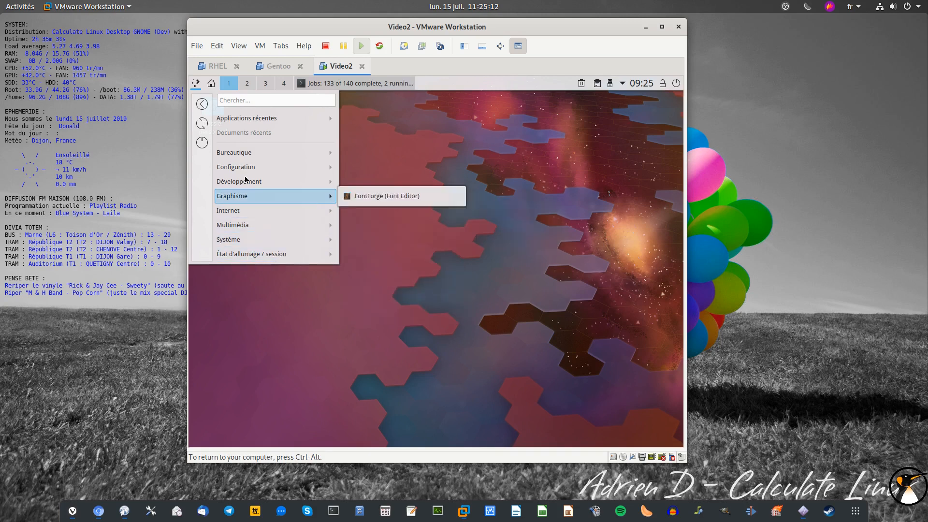
mouse_move(245, 154)
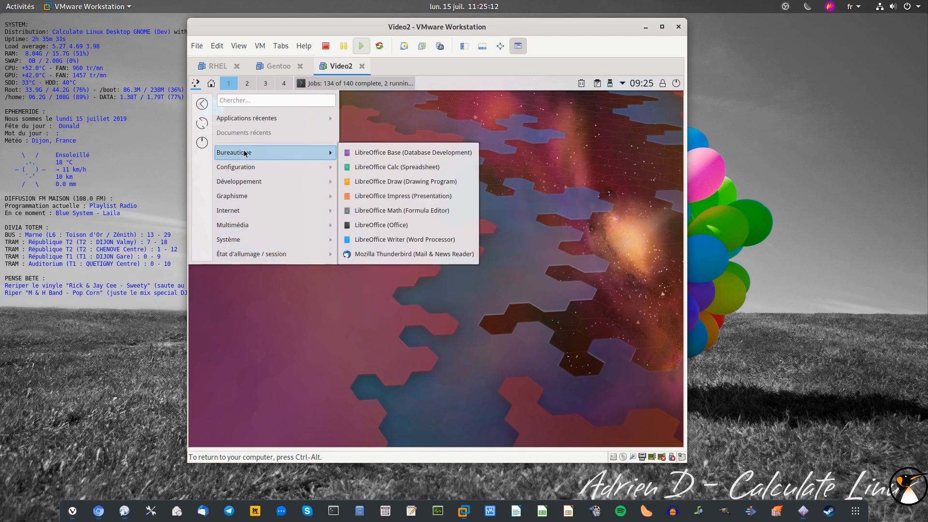
left_click(406, 167)
left_click(378, 86)
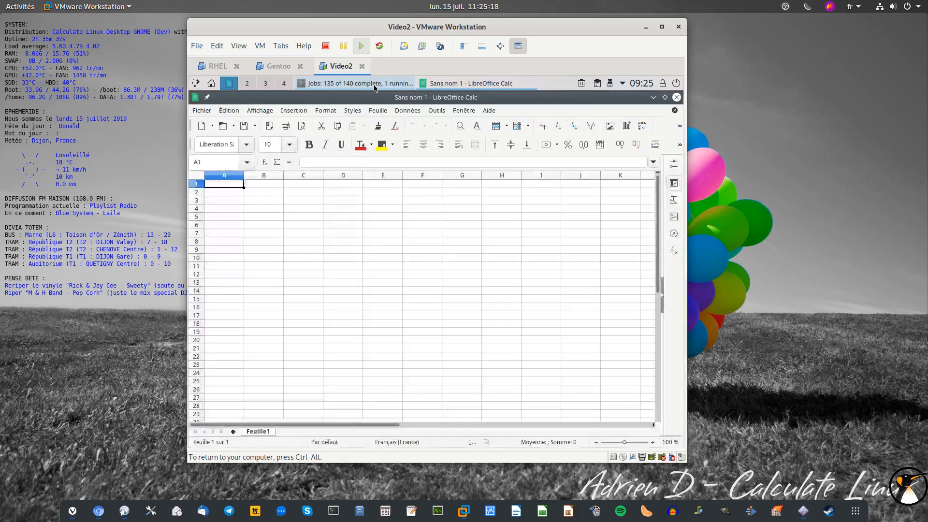
left_click(464, 110)
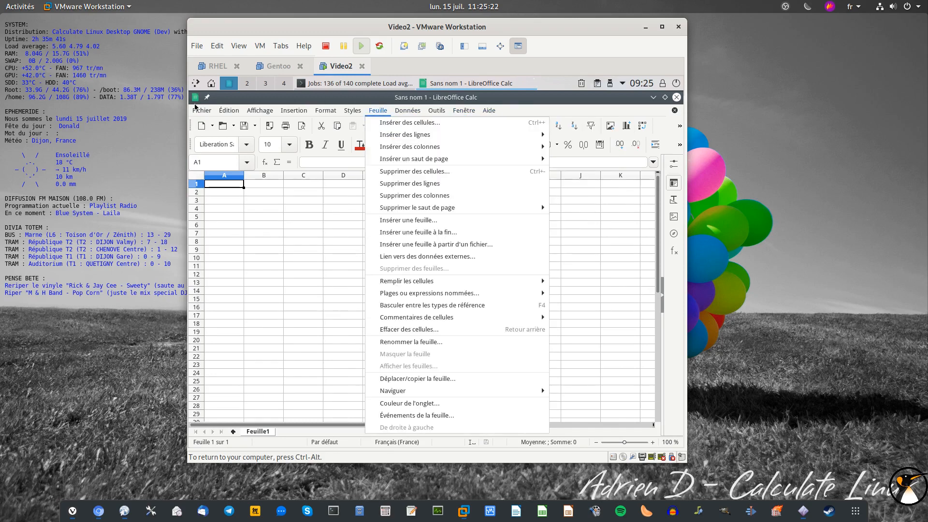
mouse_move(198, 110)
left_click(229, 404)
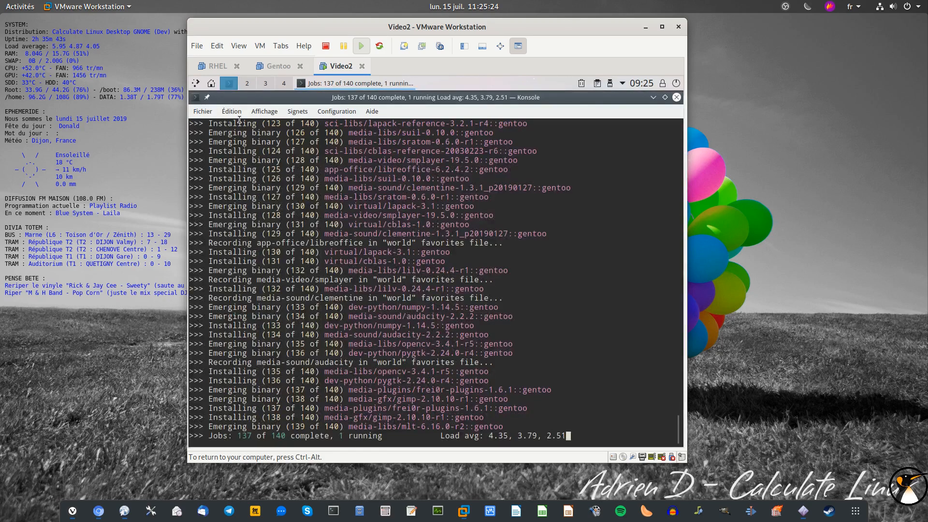
- Launch Audacity, dismiss its welcome dialog, and close it
left_click(195, 83)
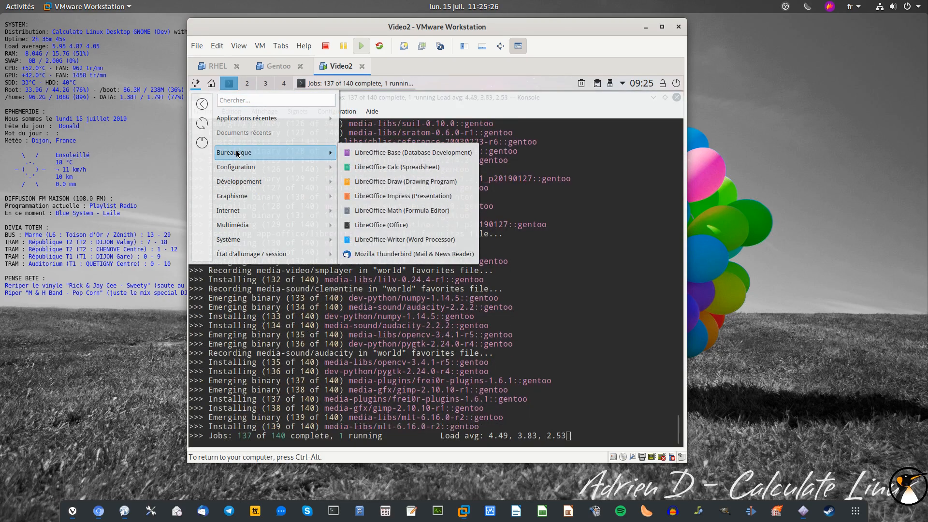
mouse_move(237, 181)
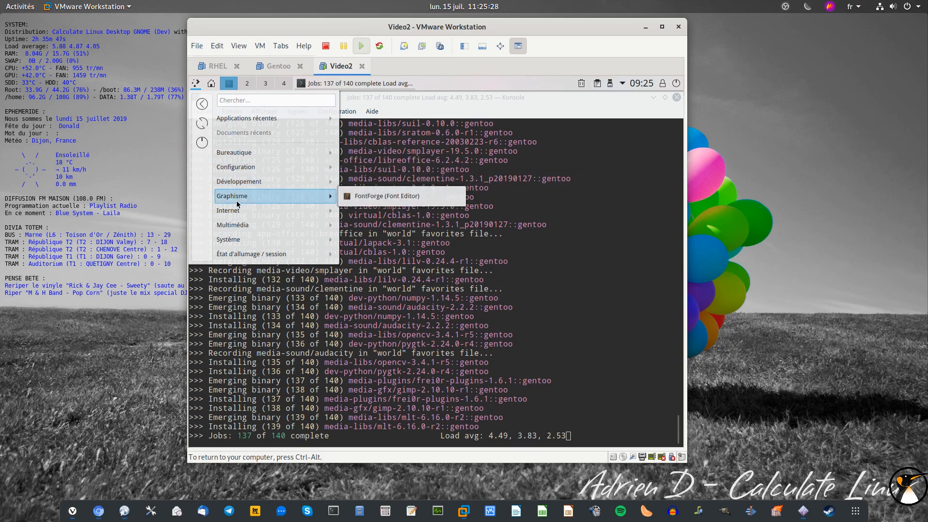
mouse_move(238, 231)
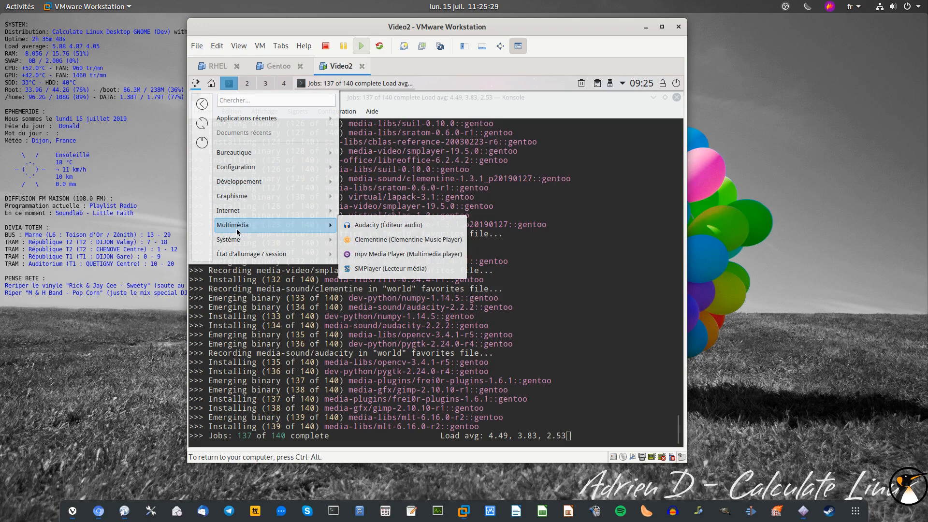
left_click(388, 225)
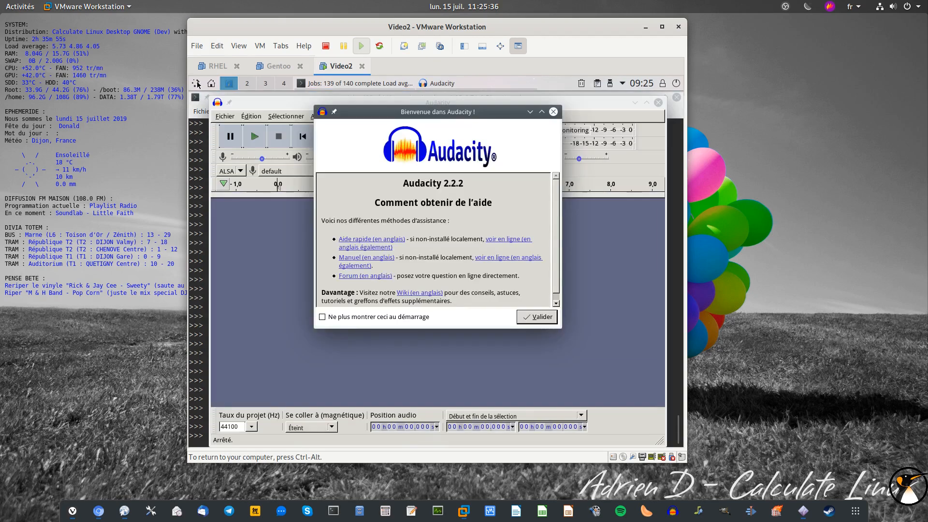
left_click(536, 317)
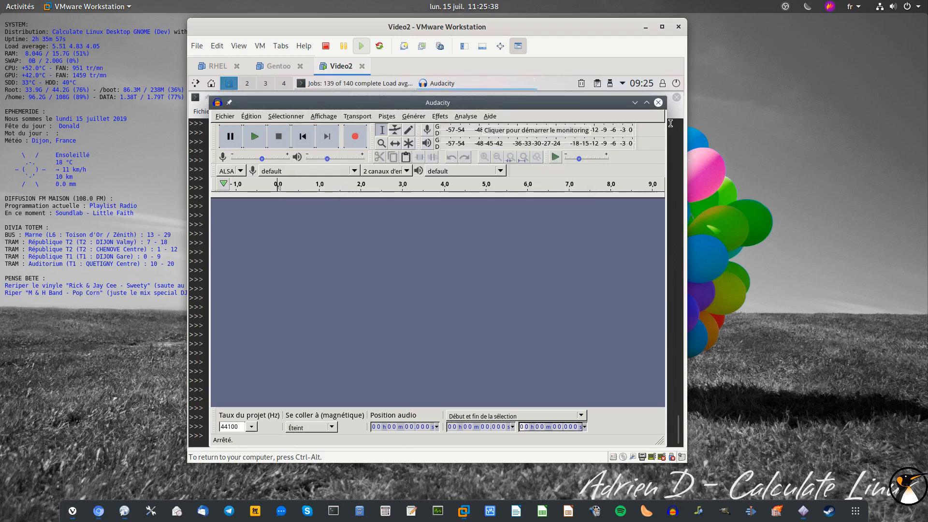
left_click(658, 102)
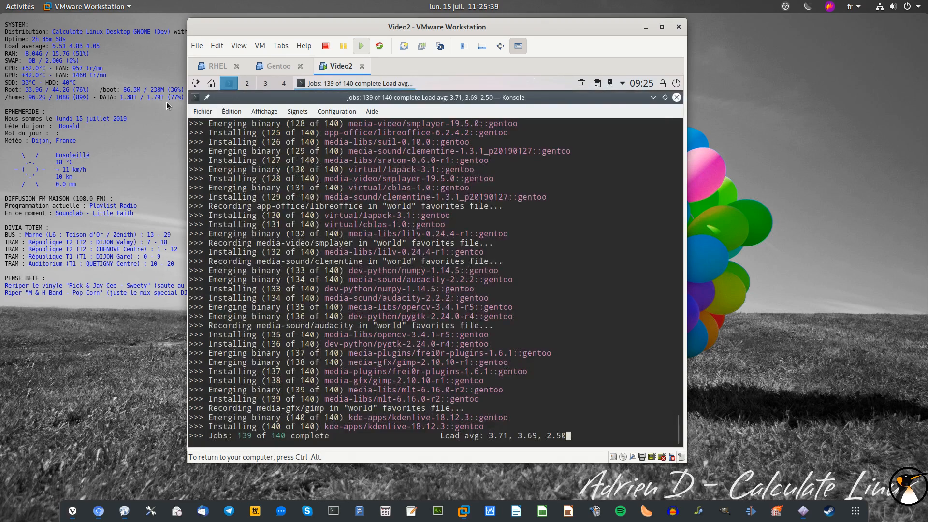
- Start System Settings from the application launcher
left_click(195, 83)
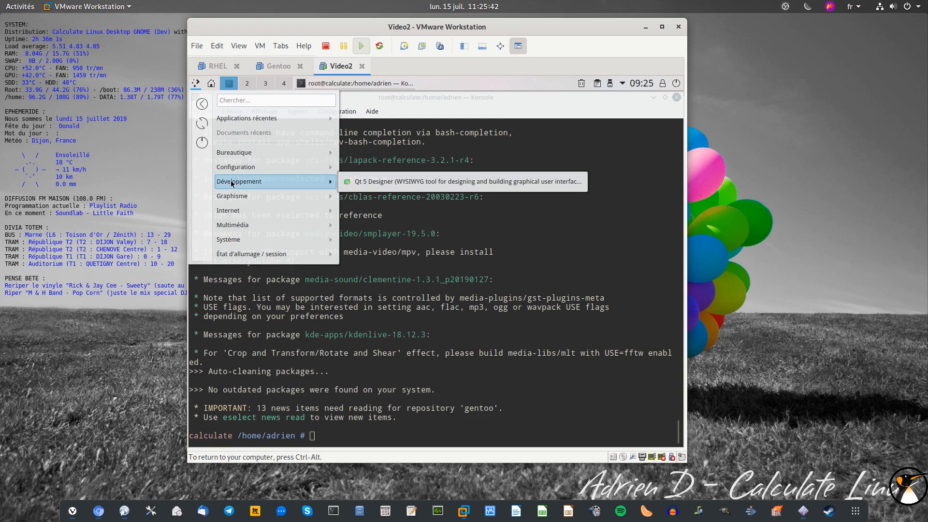
mouse_move(260, 247)
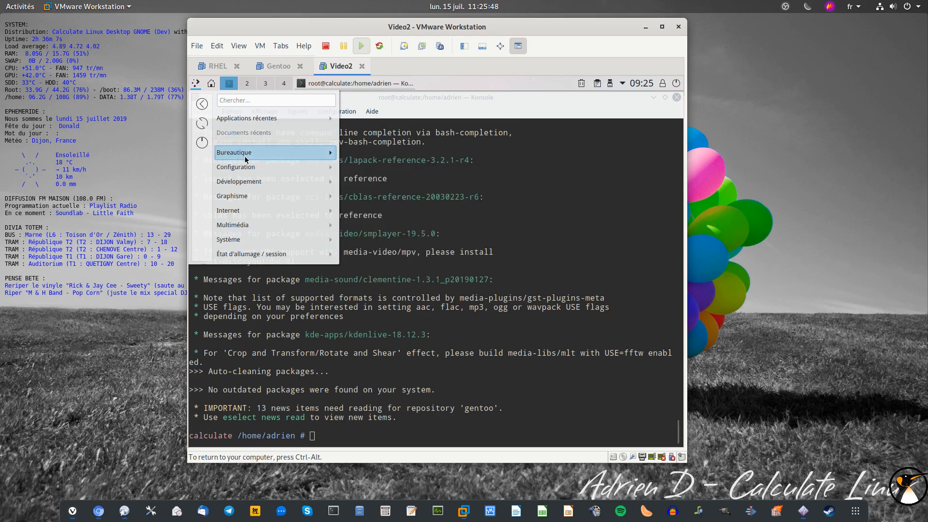
mouse_move(254, 167)
left_click(404, 173)
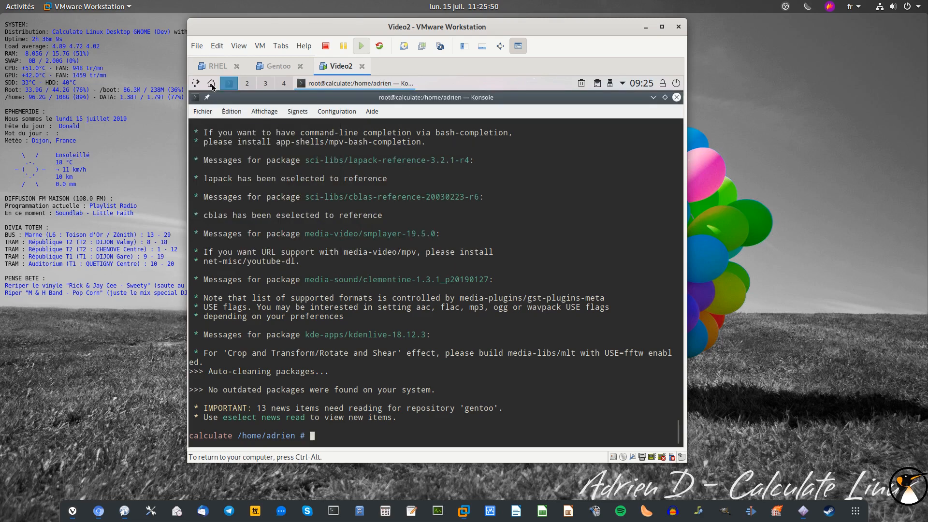
left_click(211, 84)
left_click(396, 166)
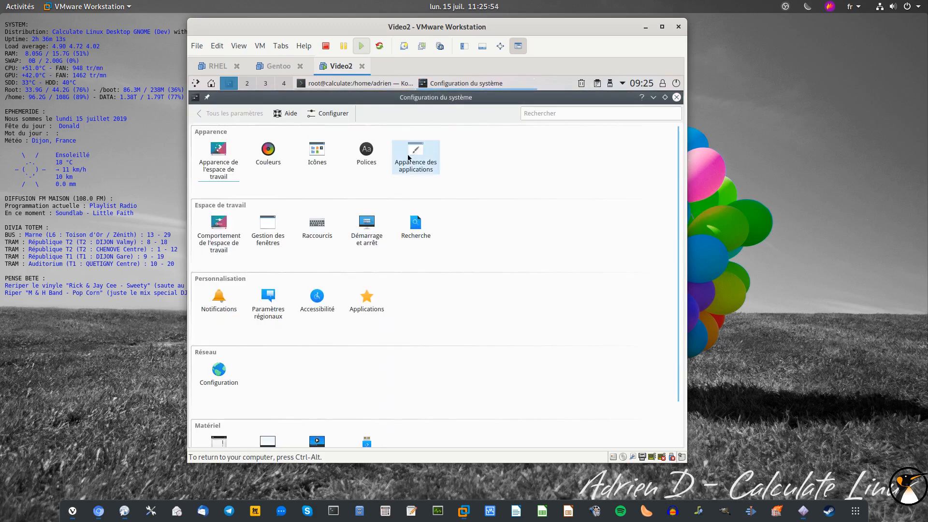
- On the GNOME/GTK style page, set and apply the Breeze GTK2 theme, keeping GTK3 on Adwaita
left_click(409, 157)
left_click(348, 155)
left_click(232, 220)
left_click(402, 169)
left_click(401, 194)
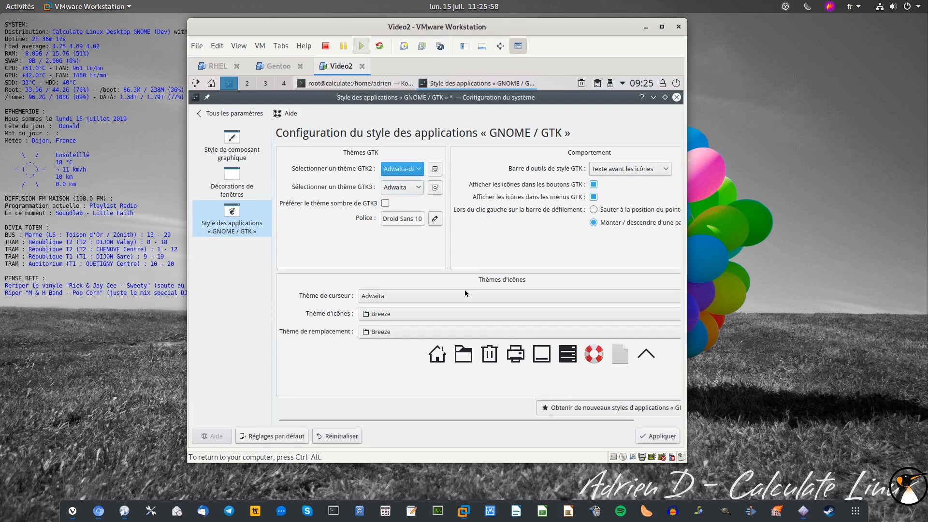
left_click(399, 173)
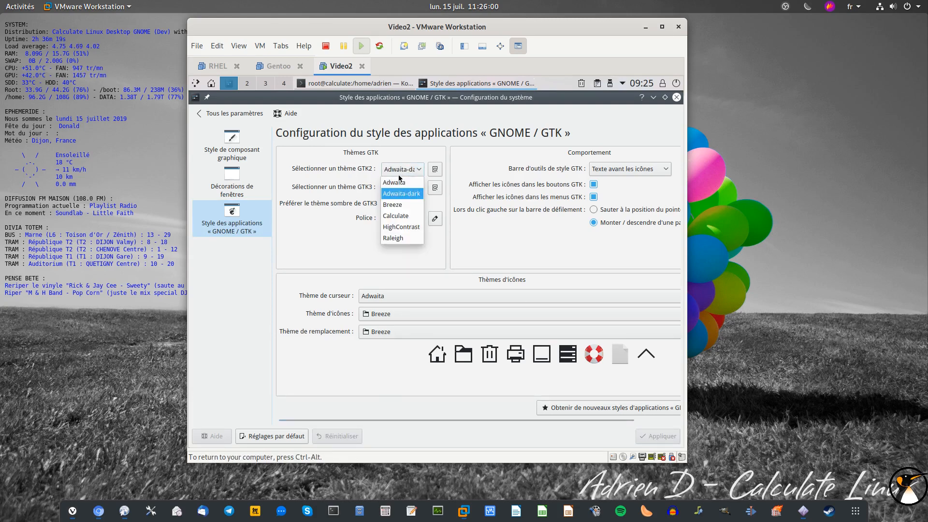
left_click(399, 206)
left_click(668, 438)
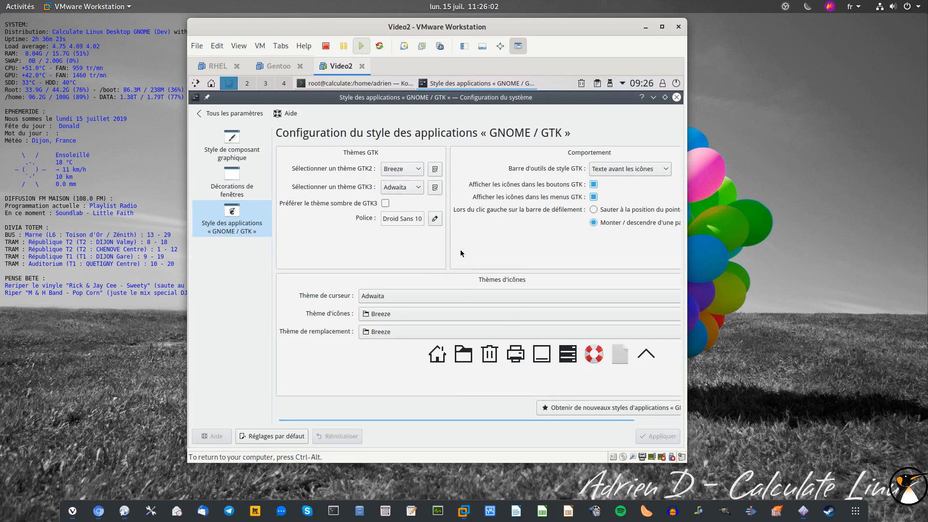
left_click(393, 186)
left_click(393, 186)
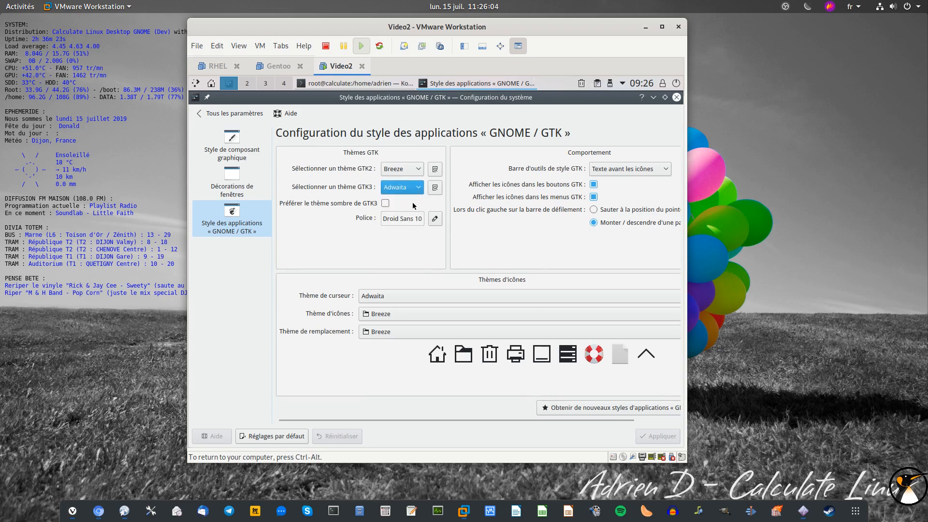
left_click(677, 97)
left_click(196, 83)
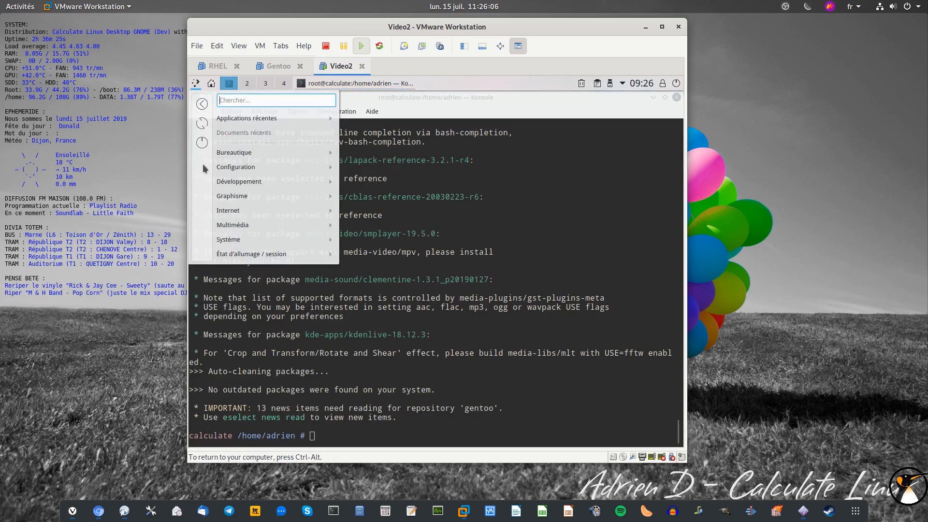
- Open Audacity from Multimedia, confirm version 2.2.2 in its About box, and close it
mouse_move(240, 225)
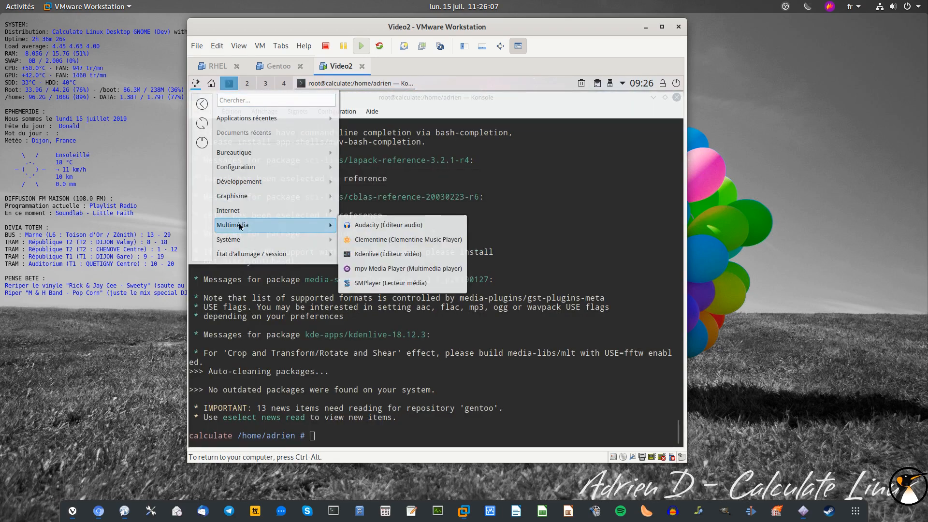
left_click(372, 226)
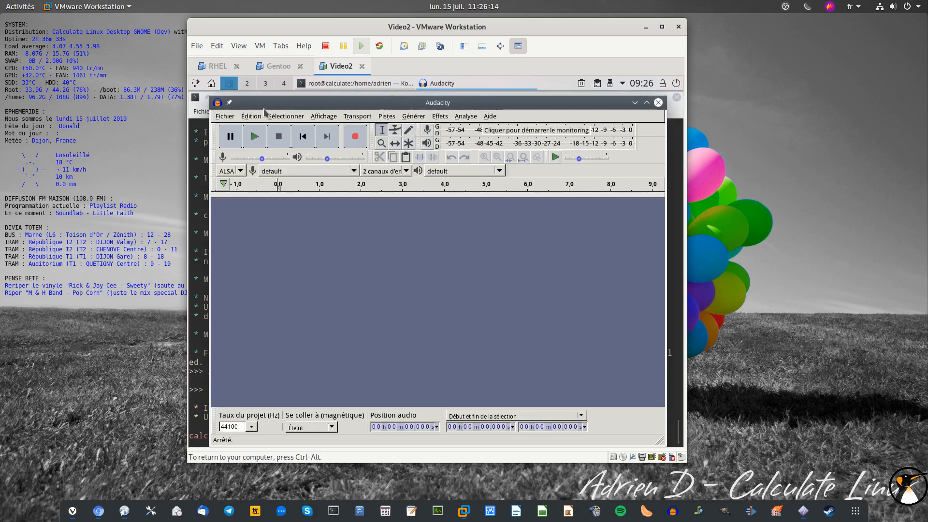
left_click(255, 116)
mouse_move(485, 116)
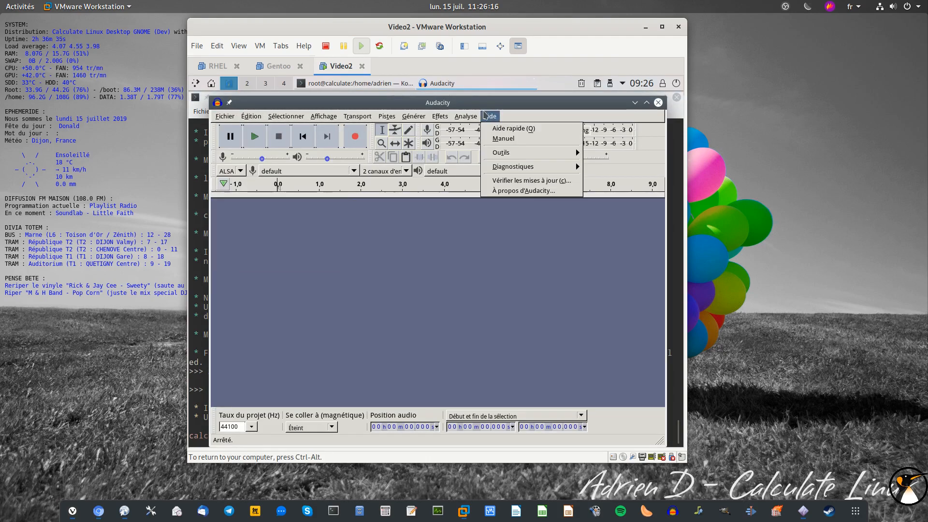
left_click(507, 191)
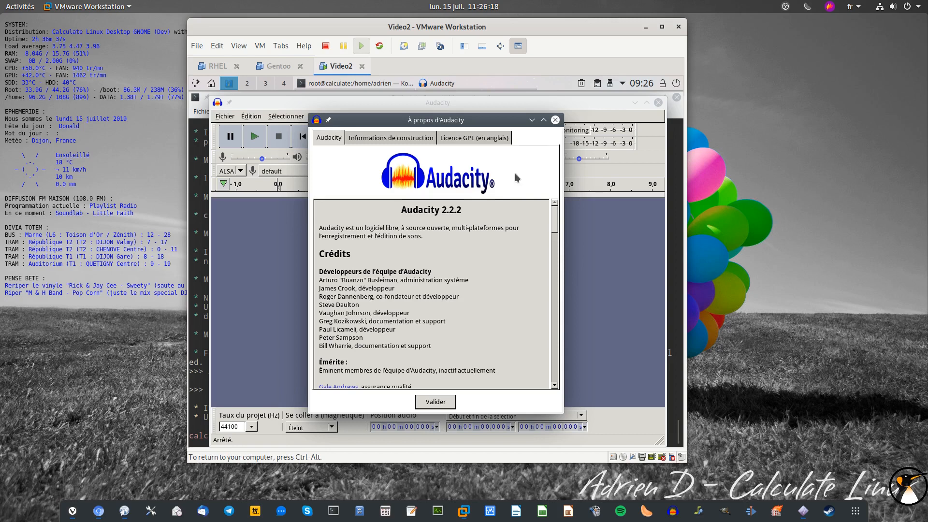
left_click(556, 120)
left_click(658, 102)
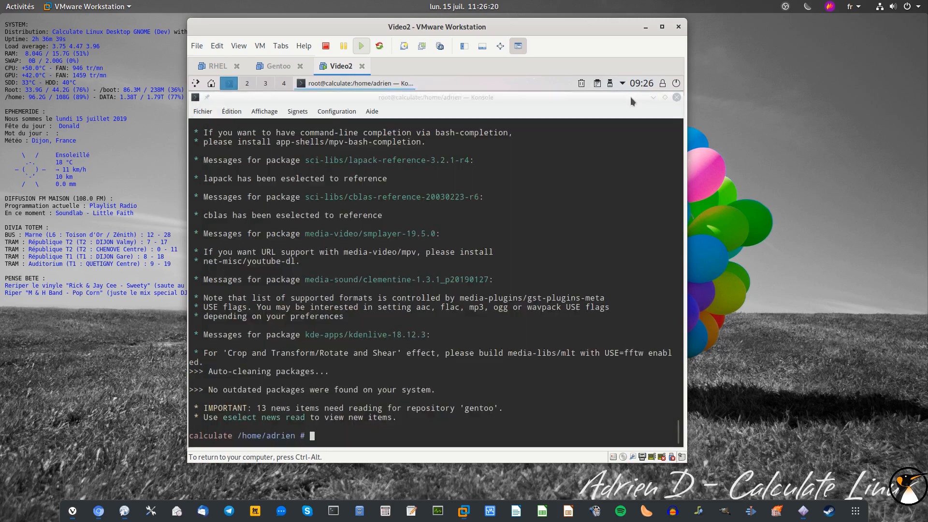
- Launch GIMP from Graphics and Kdenlive from Multimedia, then close Kdenlive
left_click(195, 83)
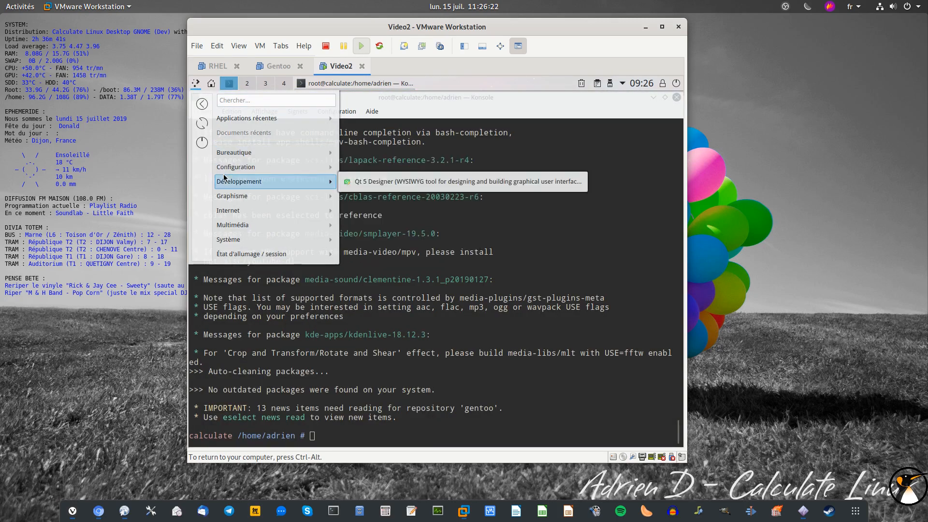
mouse_move(221, 214)
left_click(379, 196)
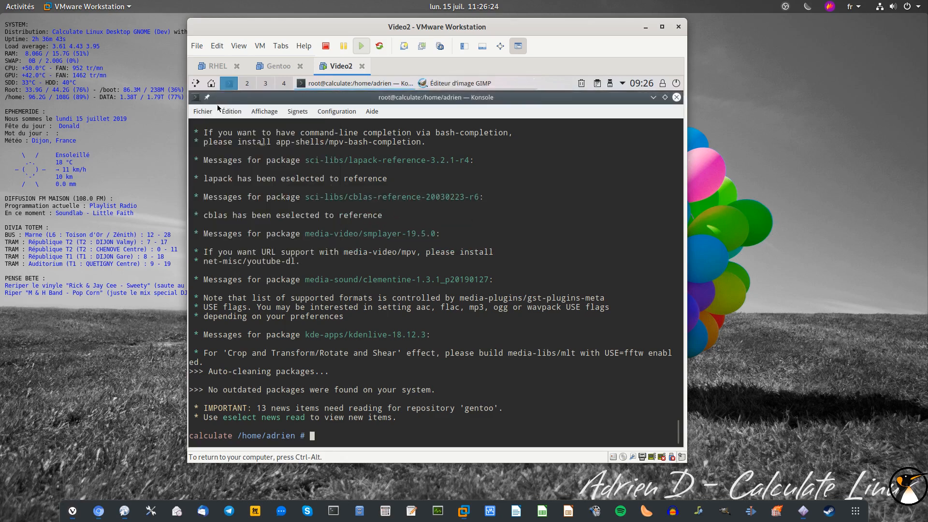
left_click(196, 83)
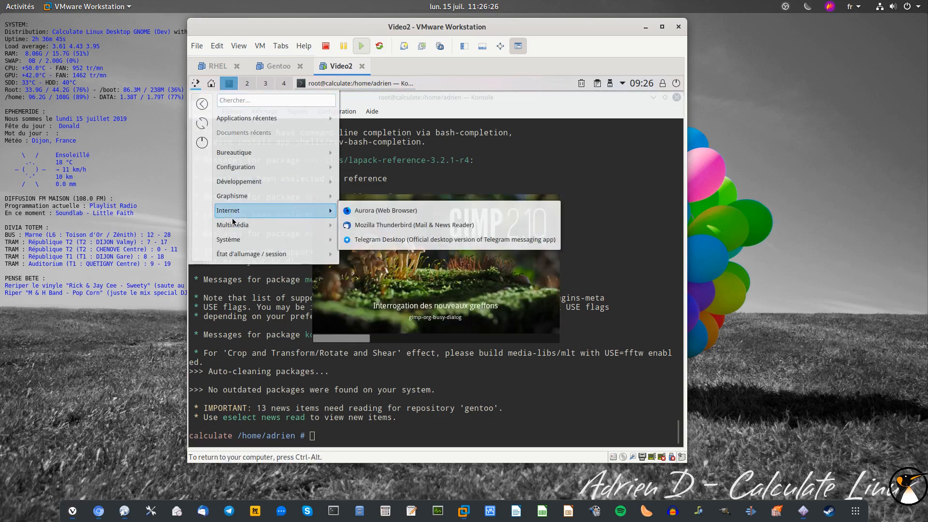
mouse_move(234, 223)
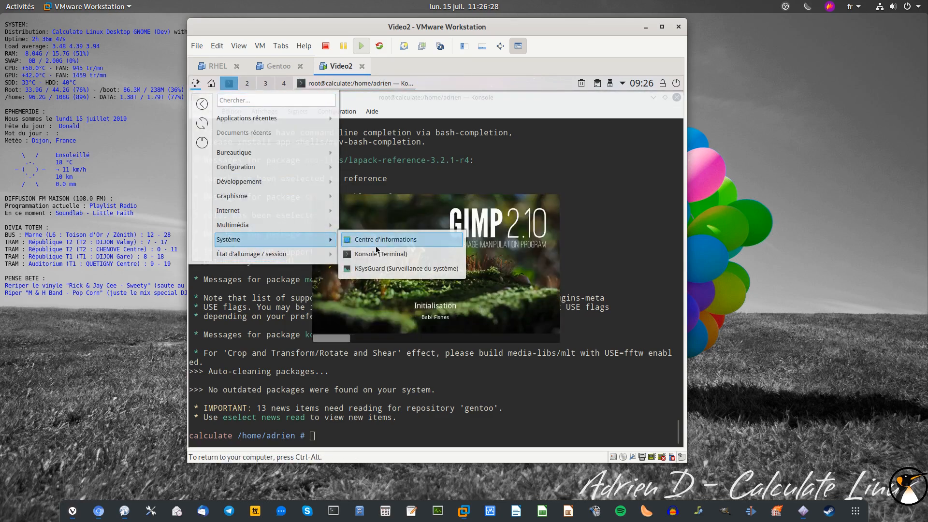
left_click(375, 254)
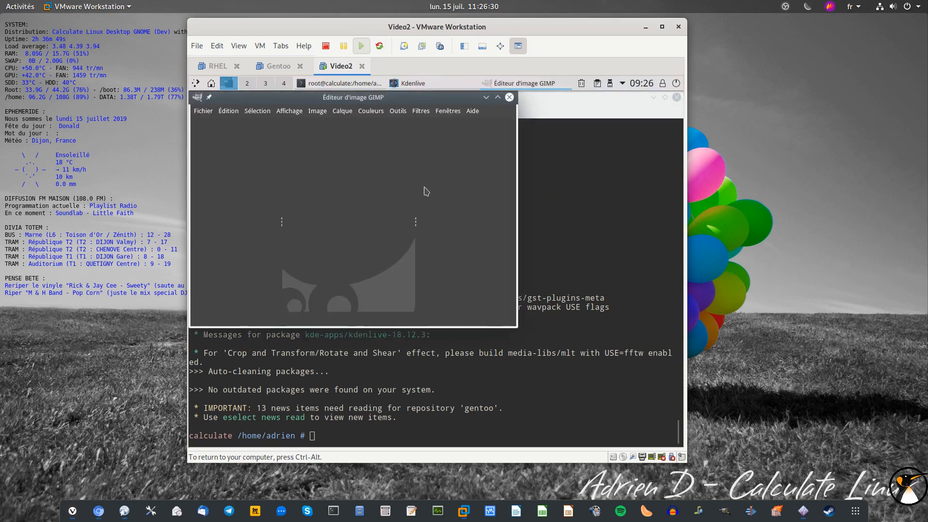
left_click(678, 99)
left_click(228, 110)
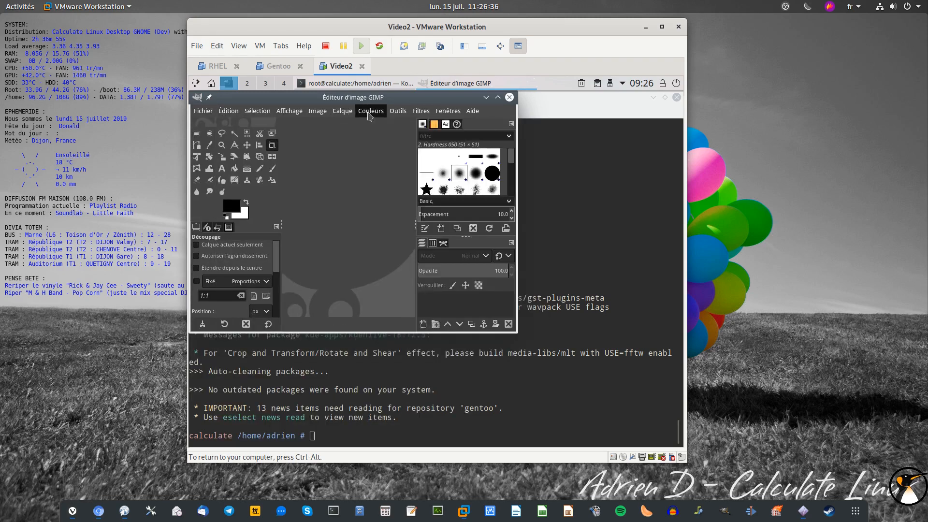
- Set GIMP's interface theme to System and icon theme to Legacy, confirm, and quit GIMP
mouse_move(229, 111)
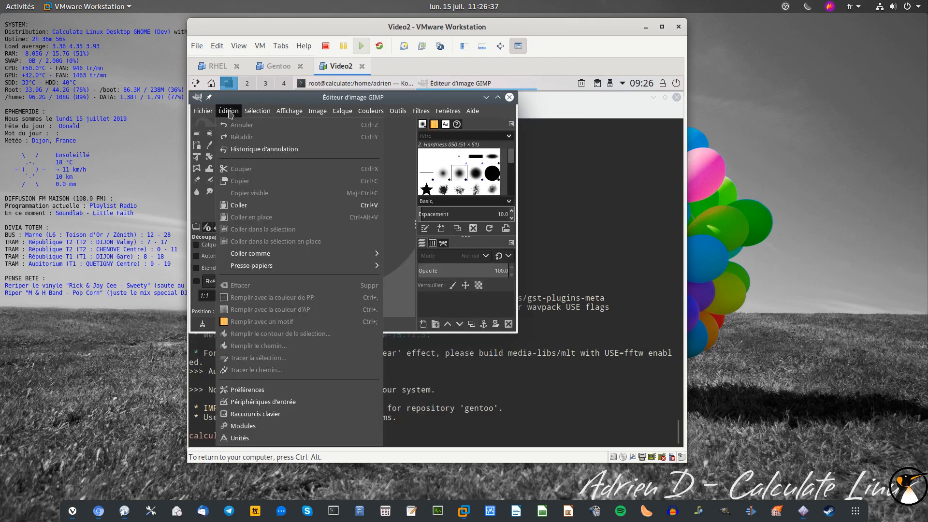
left_click(240, 390)
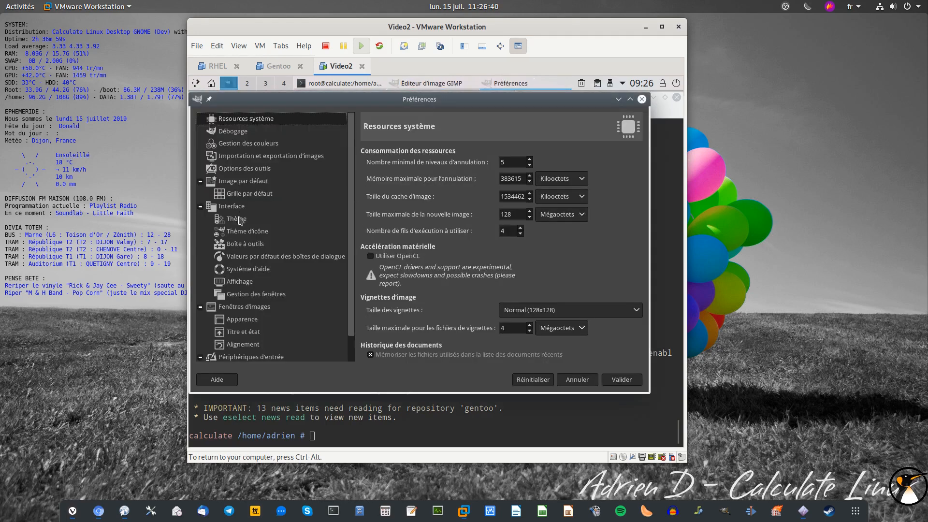
left_click(238, 219)
left_click(420, 211)
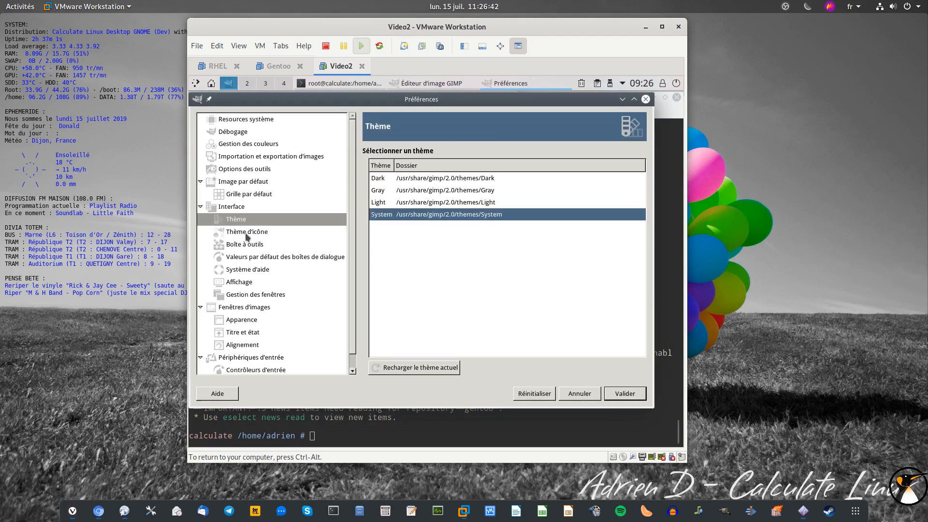
left_click(247, 231)
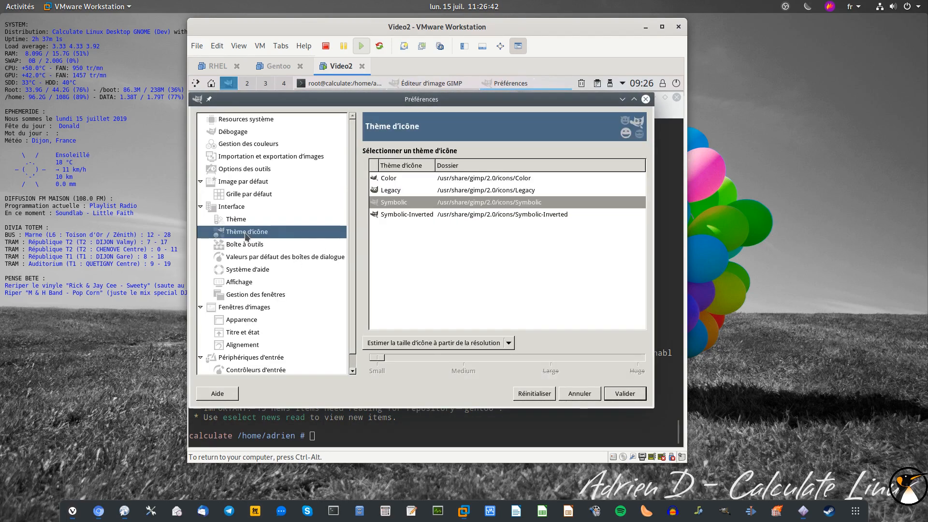
left_click(427, 190)
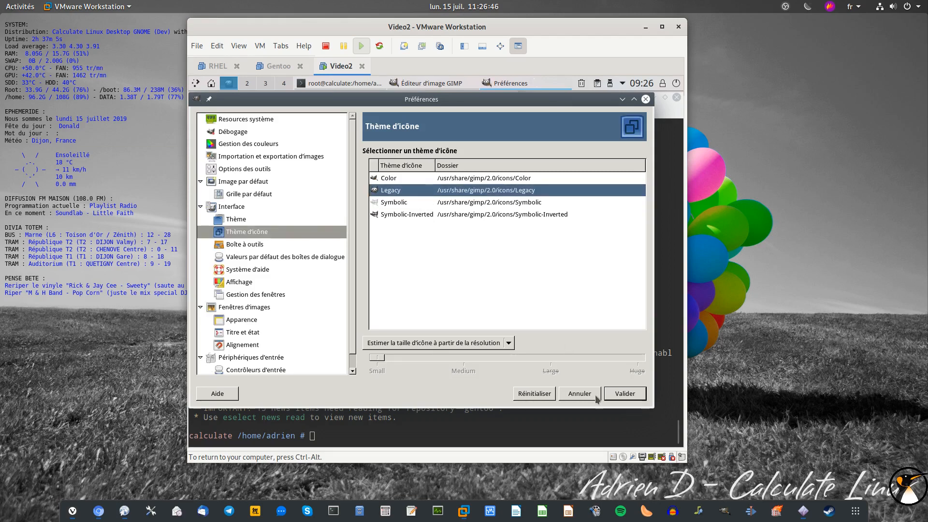
left_click(610, 394)
left_click(509, 97)
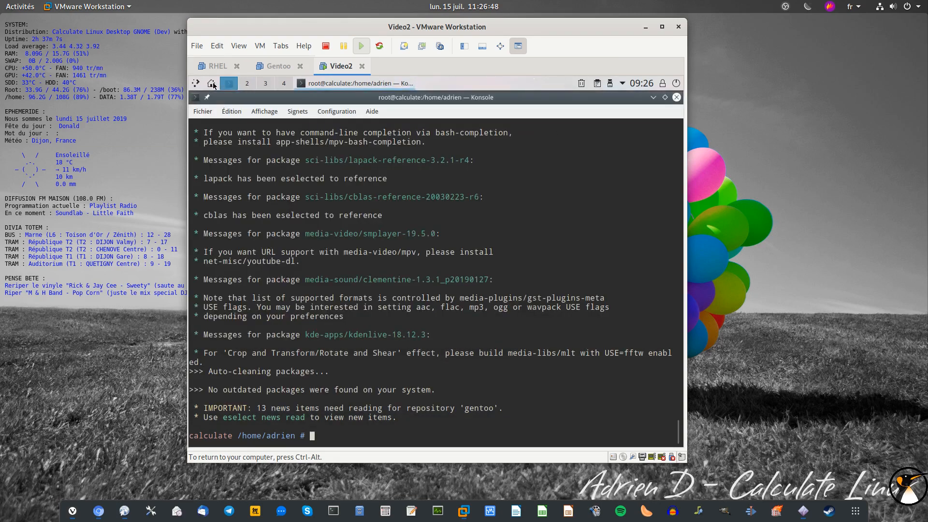
- Switch the guest's GTK2 theme back to Adwaita, apply it, and close System Settings
left_click(195, 83)
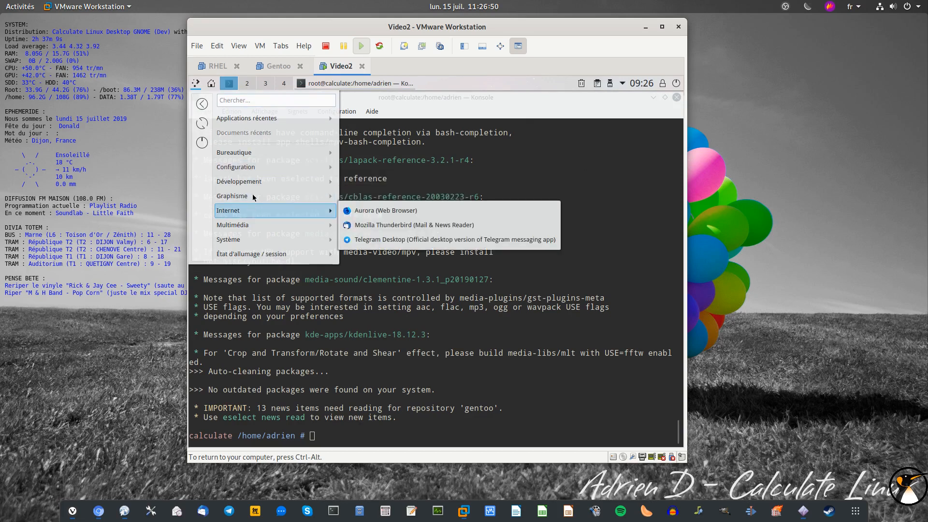
mouse_move(262, 167)
left_click(387, 167)
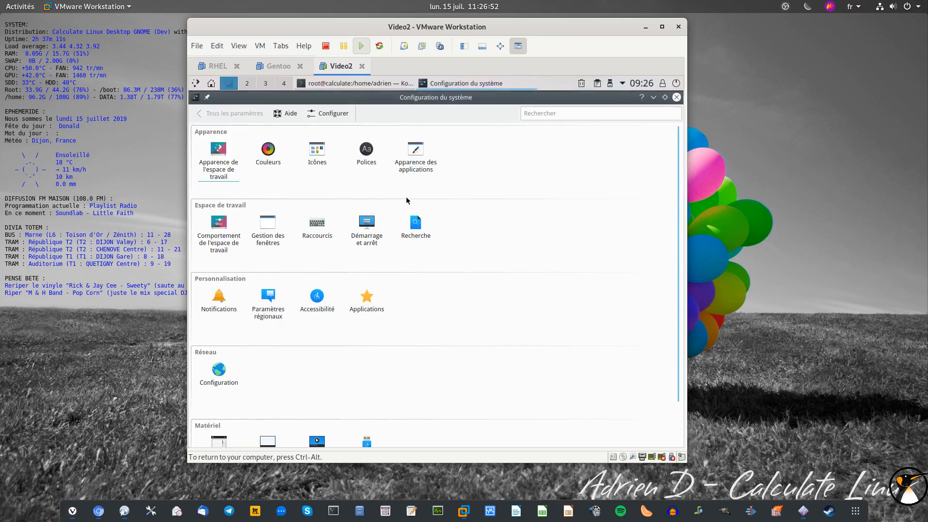
left_click(415, 154)
left_click(227, 218)
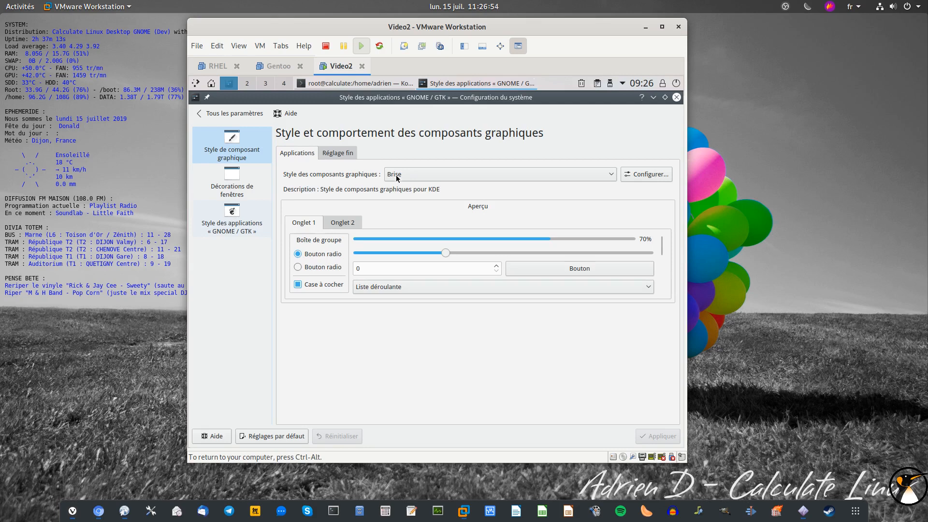
left_click(397, 173)
left_click(398, 183)
left_click(656, 437)
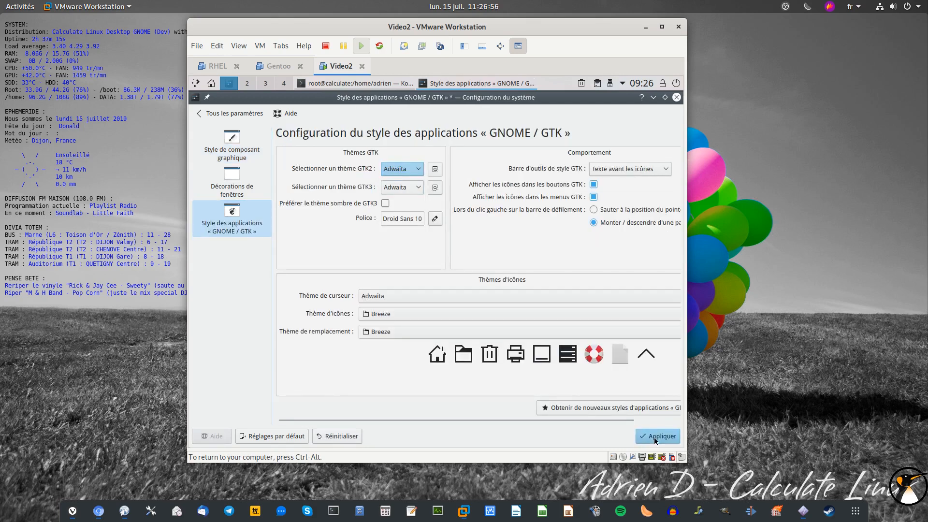
left_click(677, 97)
- Relaunch GIMP to check its new look, then close it
left_click(197, 83)
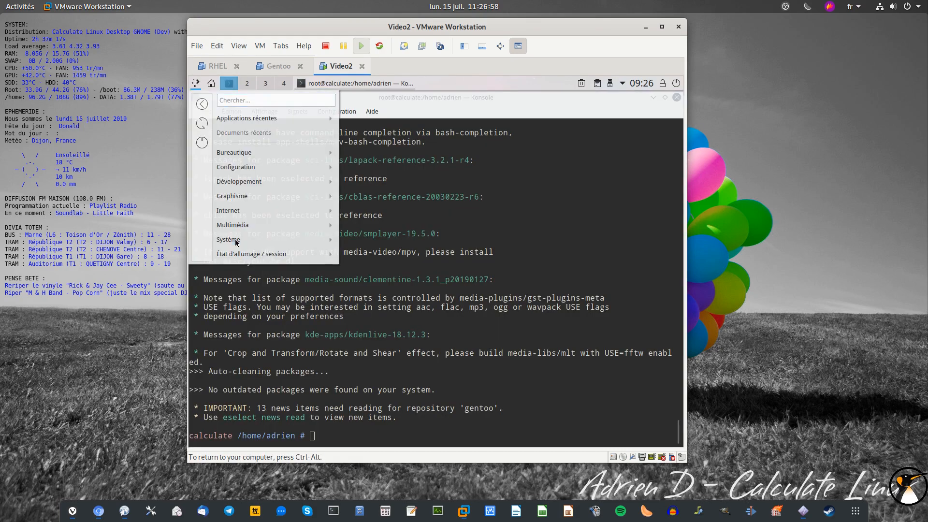
mouse_move(249, 211)
mouse_move(290, 196)
left_click(357, 198)
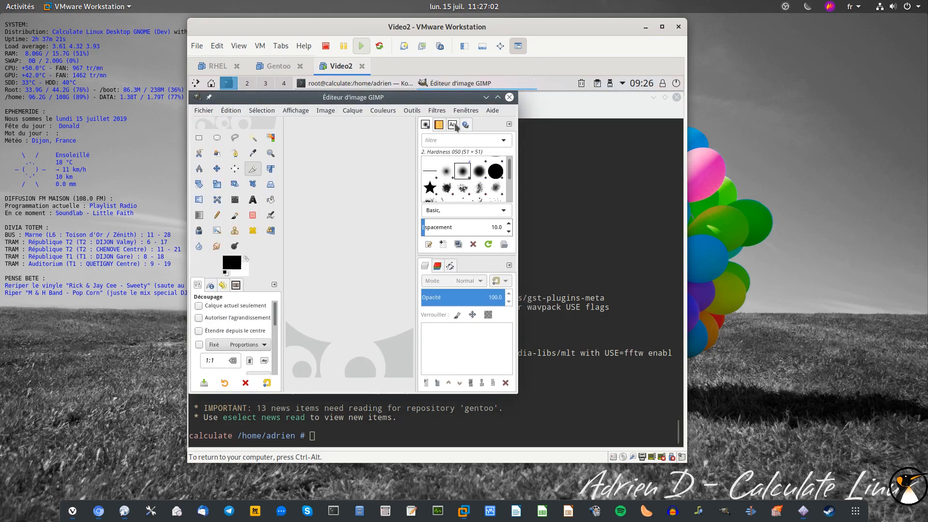
left_click(677, 97)
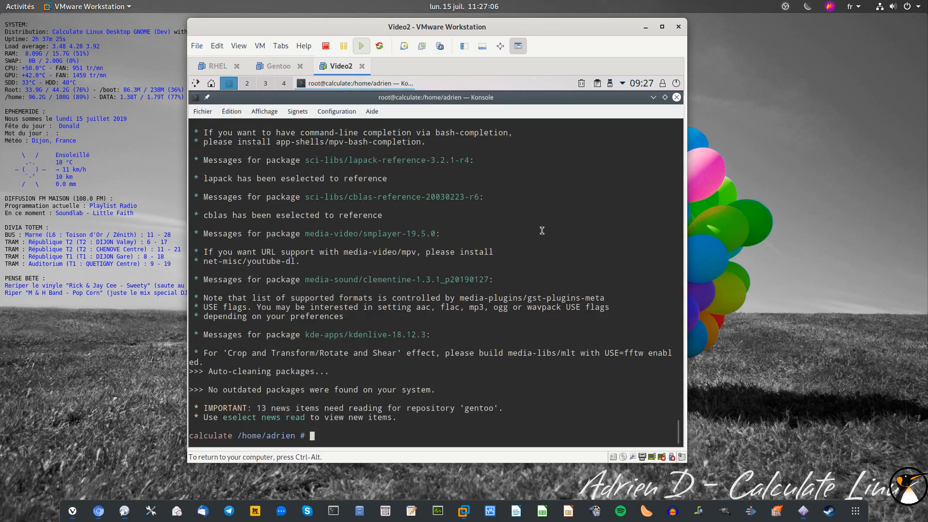
- Run reboot in Konsole, restart the VM from the toolbar, and continue past GRUB
type("reboot")
key("Return")
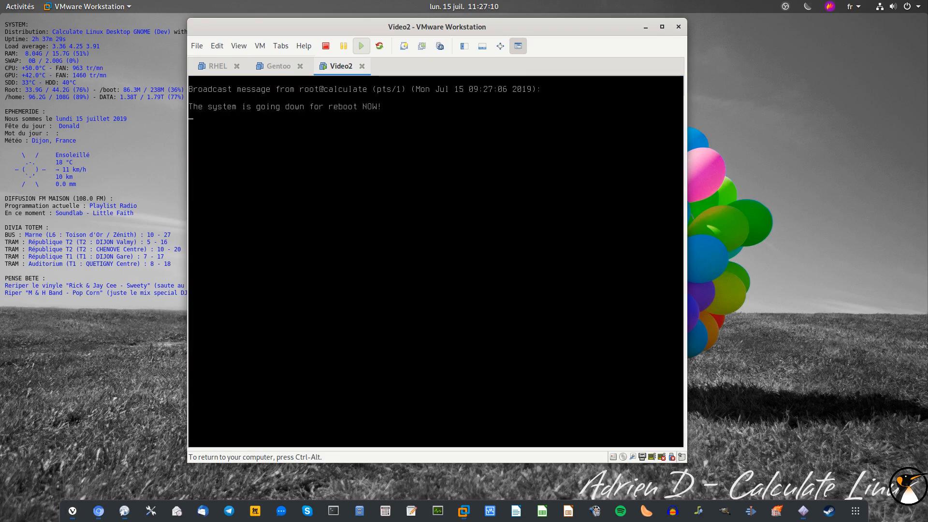
key("ctrl+alt")
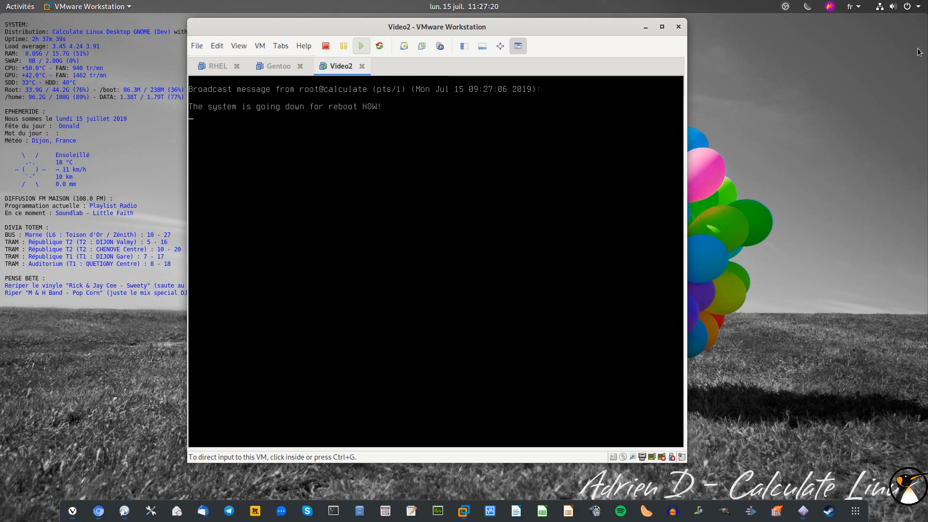
left_click(378, 47)
left_click(445, 242)
key("Return")
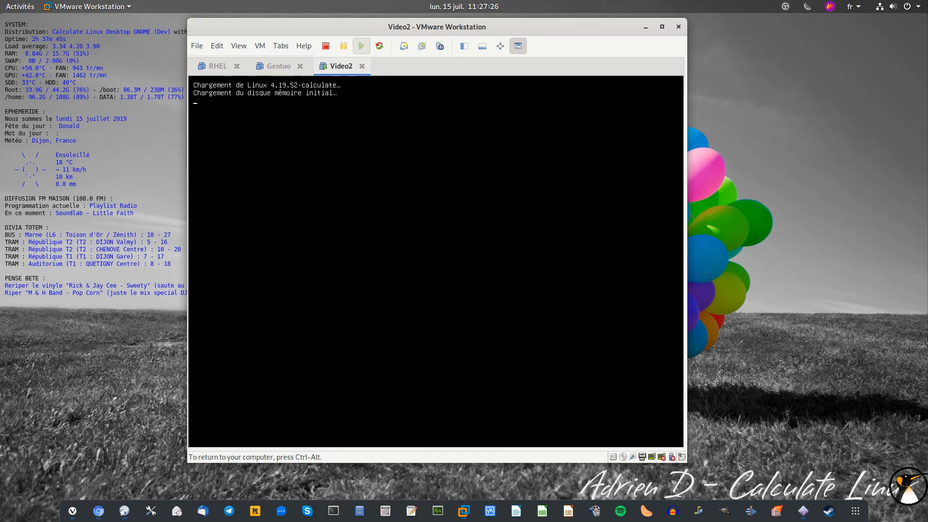
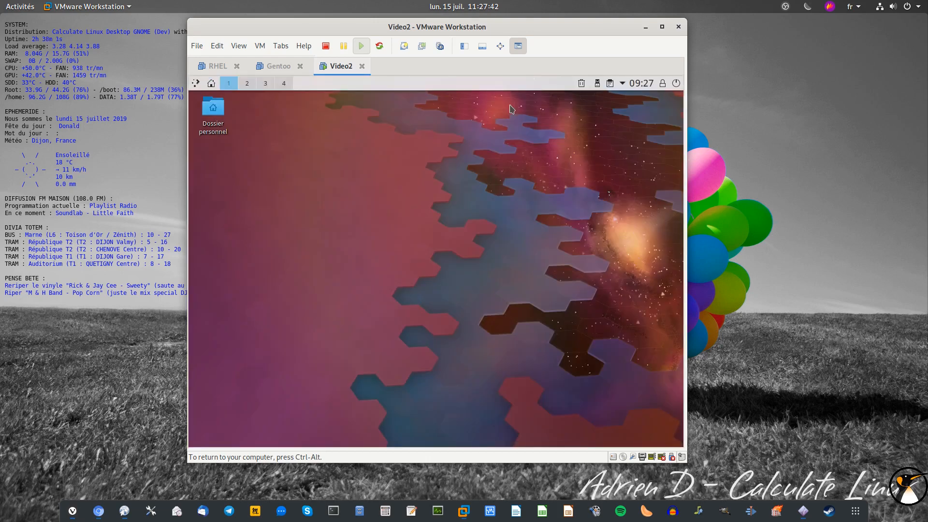
- Search 'konsole' in the guest's application launcher, launch it, and enlarge the terminal font
left_click(195, 84)
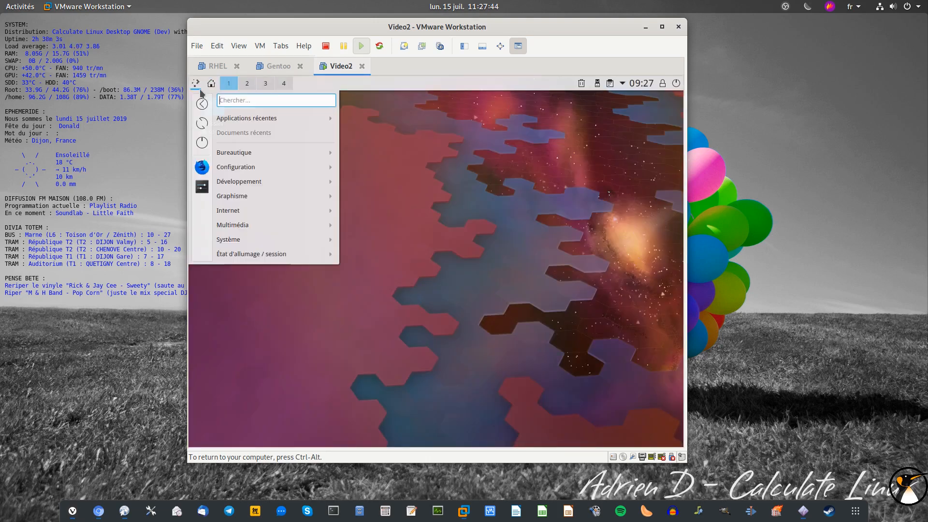
mouse_move(256, 123)
type("konsole")
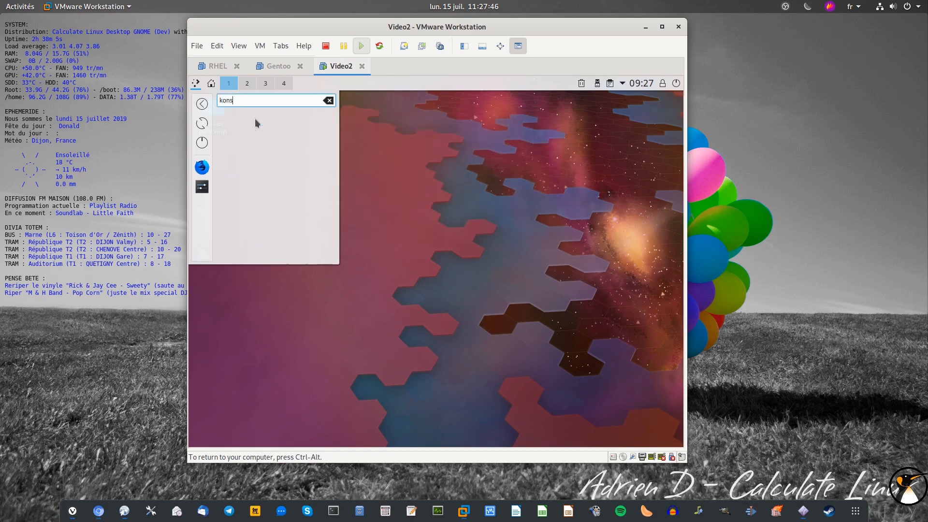
key("Return")
key("ctrl+plus")
key("ctrl+plus")
key("ctrl+plus")
key("ctrl+plus")
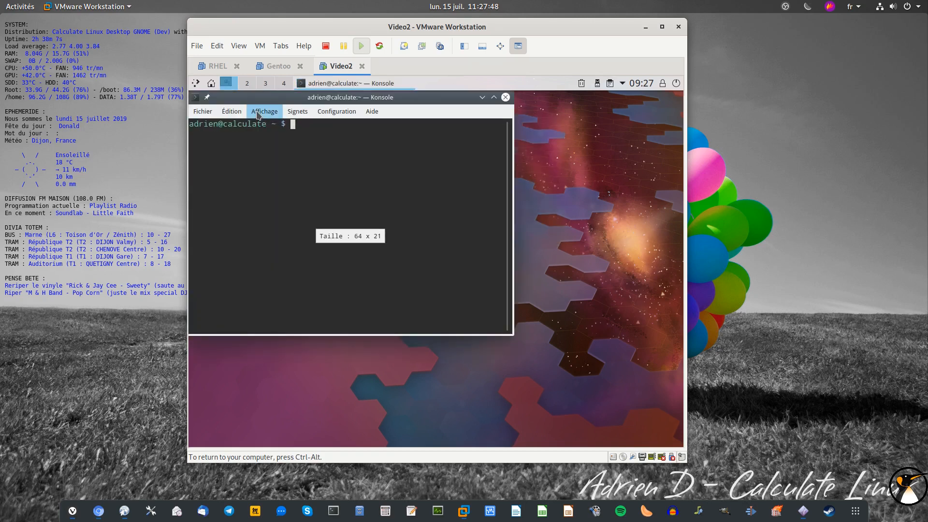
- Run htop in a maximized Konsole window with processes sorted by MEM%
type("htop")
key("Return")
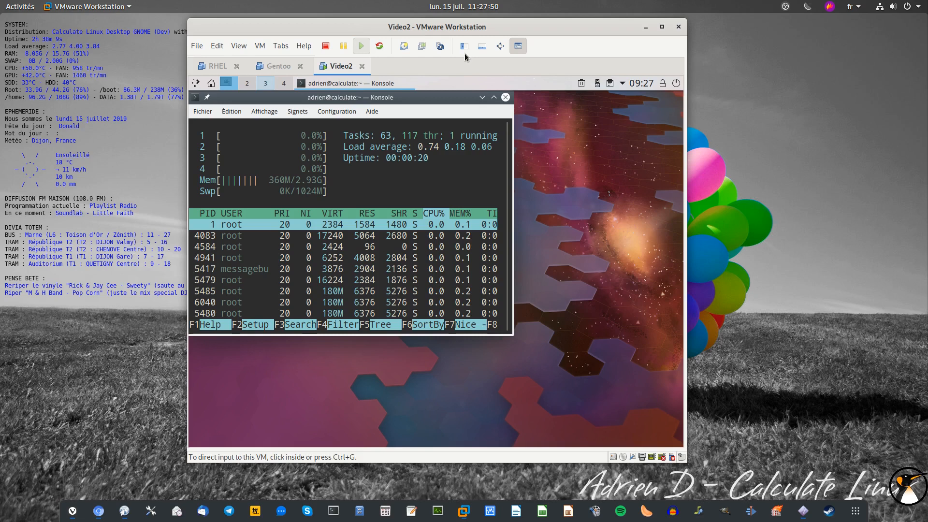
left_click(493, 98)
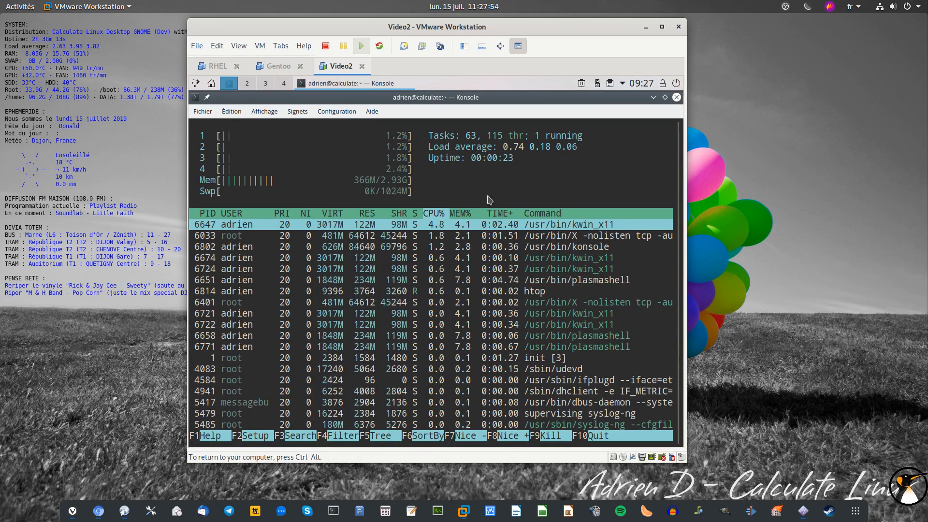
key("shift+m")
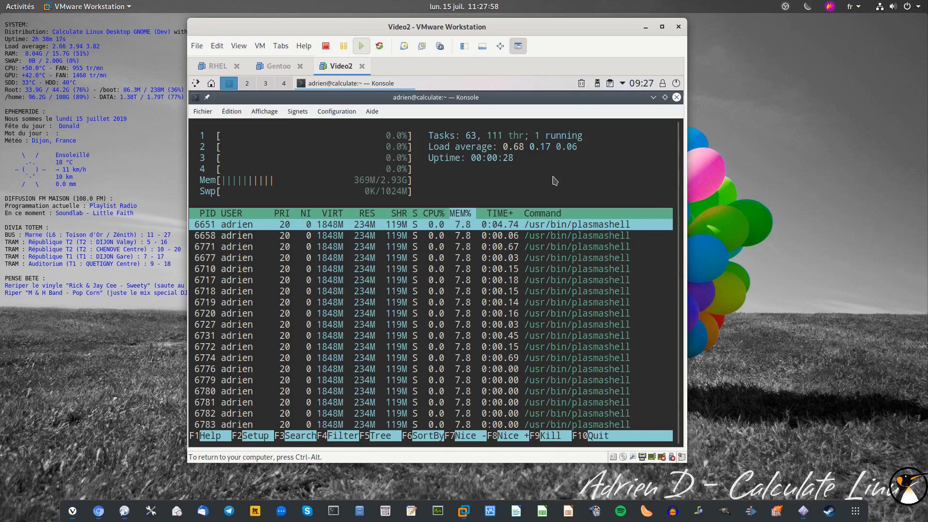
- Browse the process list past pulseaudio and polkitd to sddm-helper, then quit htop
key("Page_Down")
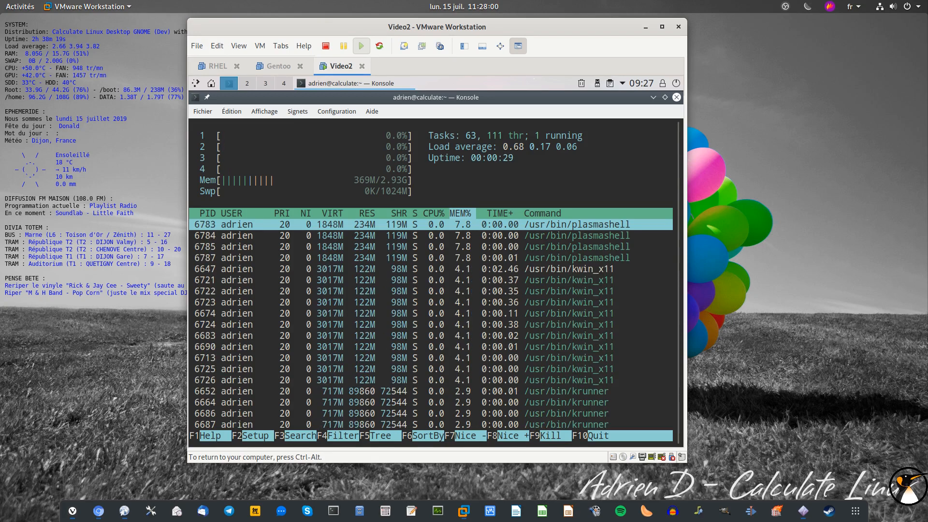
key("Page_Down")
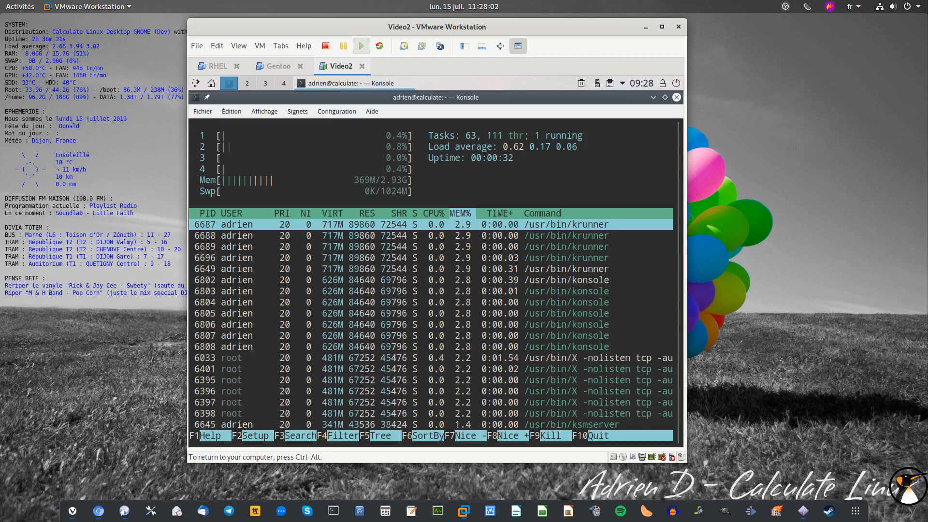
key("Page_Down")
key("Page_Down")
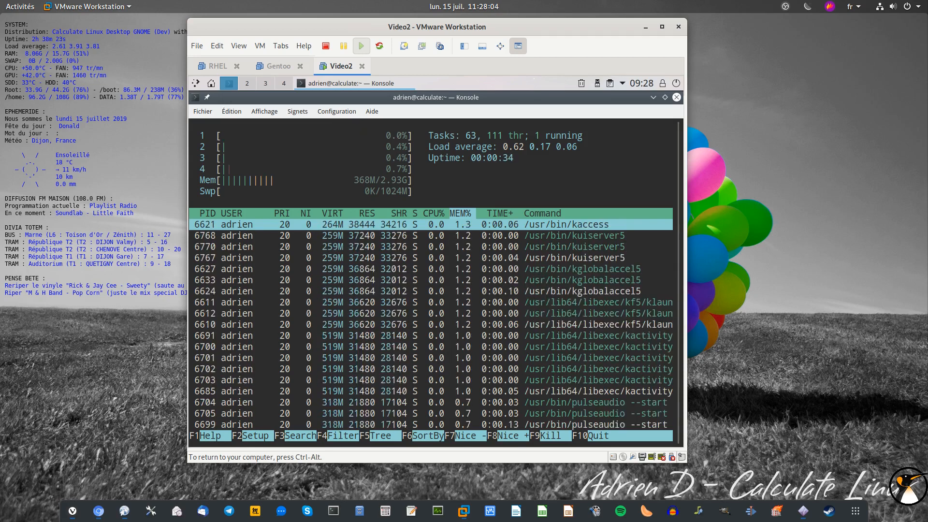
key("Up")
key("Up")
key("Up")
key("Up")
key("Up")
key("Up")
key("Up")
key("Up")
key("Up")
key("Up")
key("Up")
key("Up")
key("Up")
key("Down")
key("Down")
key("Down")
key("Down")
key("Down")
key("Down")
key("Down")
key("Down")
key("Down")
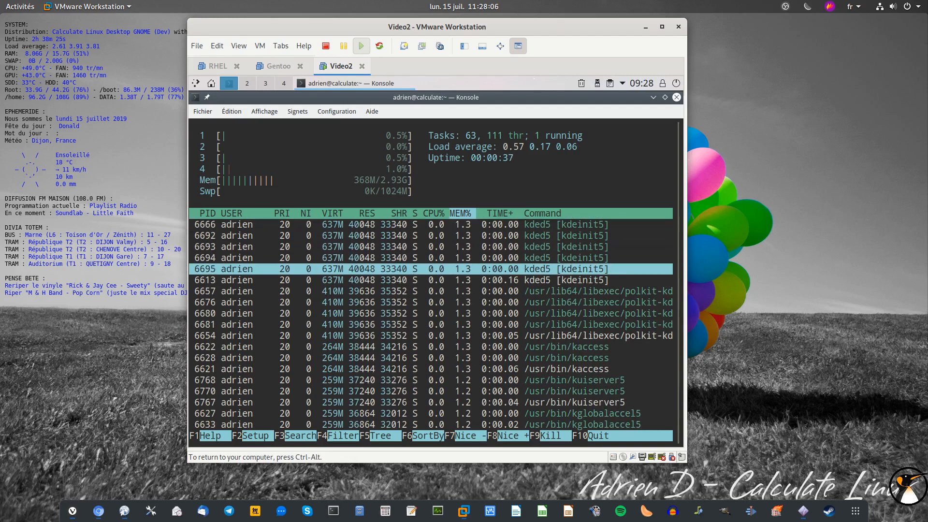
key("Up")
key("Down")
key("Down")
key("Down")
key("Down")
key("Down")
key("Down")
key("Down")
key("Down")
key("Down")
key("Down")
key("Down")
key("Down")
key("Down")
key("Down")
key("Down")
key("Down")
key("Down")
key("Down")
key("Down")
key("Down")
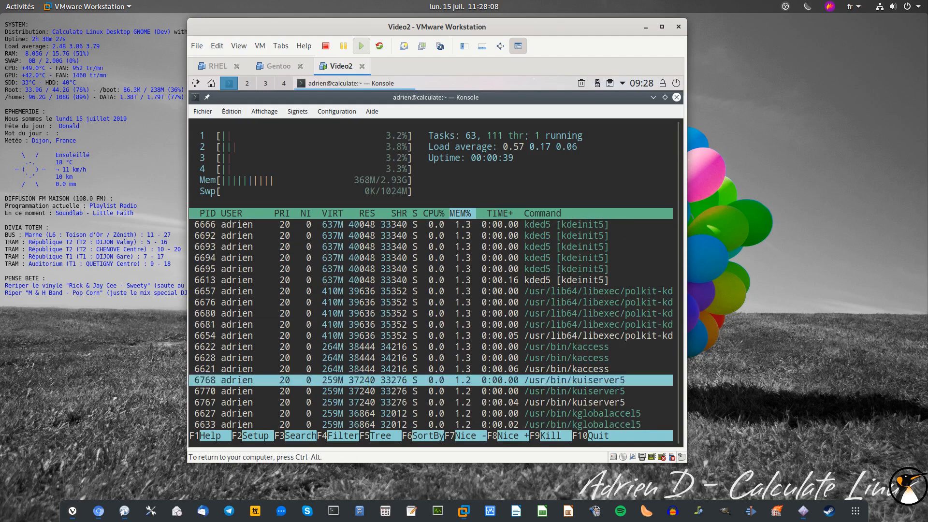
key("Down")
key("Down")
key("Down")
key("Down")
key("Down")
key("Down")
key("Down")
key("Down")
key("Down")
key("Down")
key("Down")
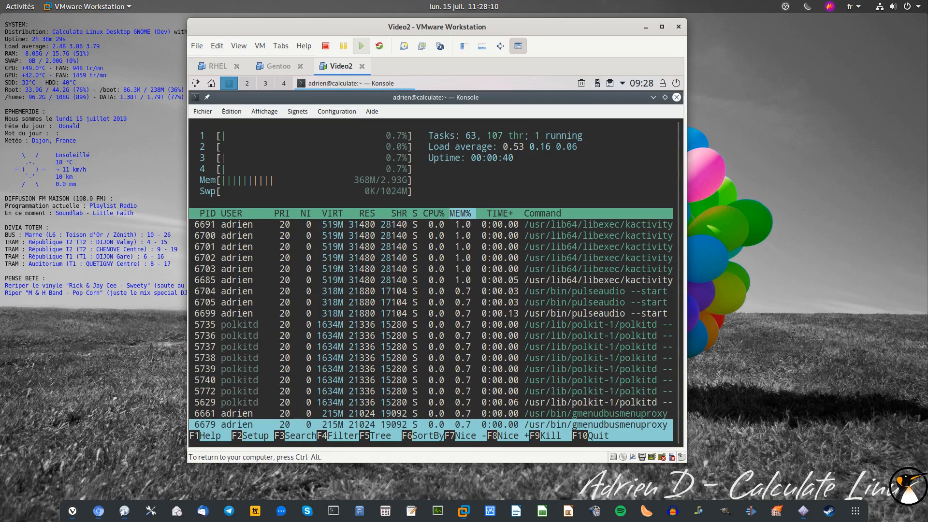
key("Down")
key("Down")
key("Down")
key("Up")
key("Up")
key("Up")
key("Up")
key("Up")
key("Up")
key("Up")
key("Up")
key("Up")
key("Up")
key("Up")
key("Up")
key("Down")
key("Down")
key("Down")
key("Down")
key("Down")
key("Down")
key("Down")
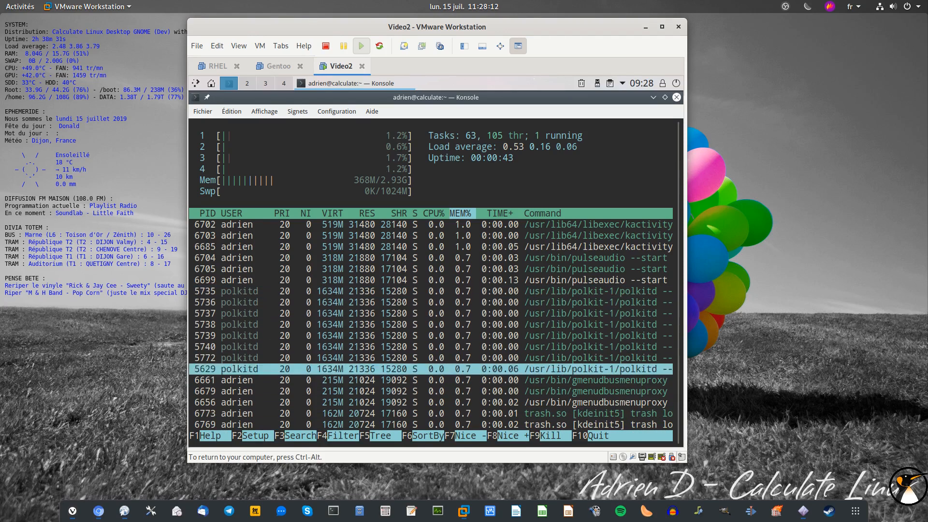
key("Down")
key("Down")
key("Down")
key("Down")
key("Down")
key("Down")
key("Down")
key("Down")
key("Down")
key("Down")
key("Down")
key("Down")
key("Down")
key("Down")
key("Down")
key("Down")
key("Down")
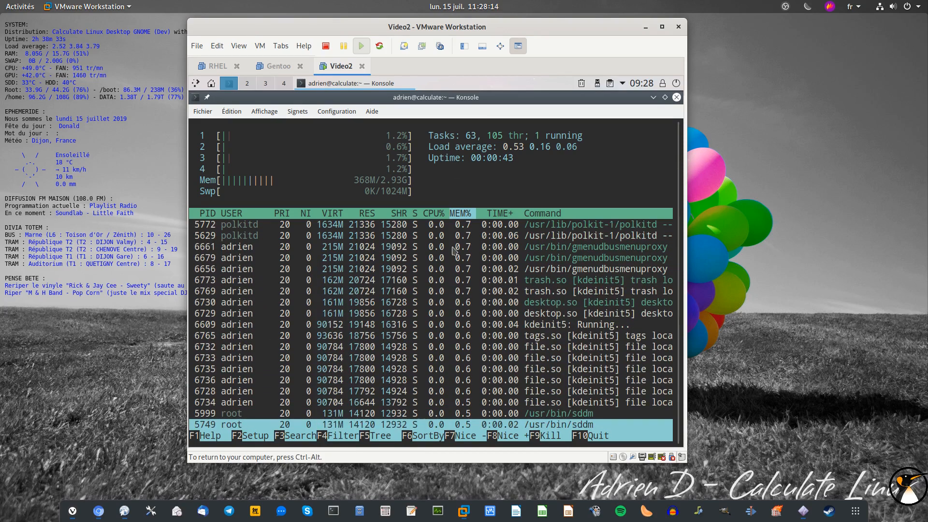
key("Down")
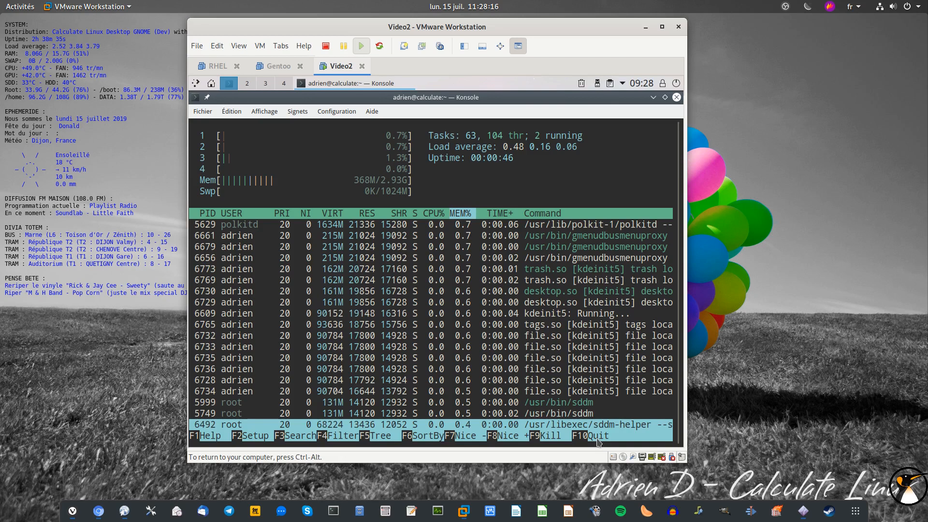
left_click(598, 441)
- Close Konsole and confirm shutting down the guest with Éteindre
left_click(675, 98)
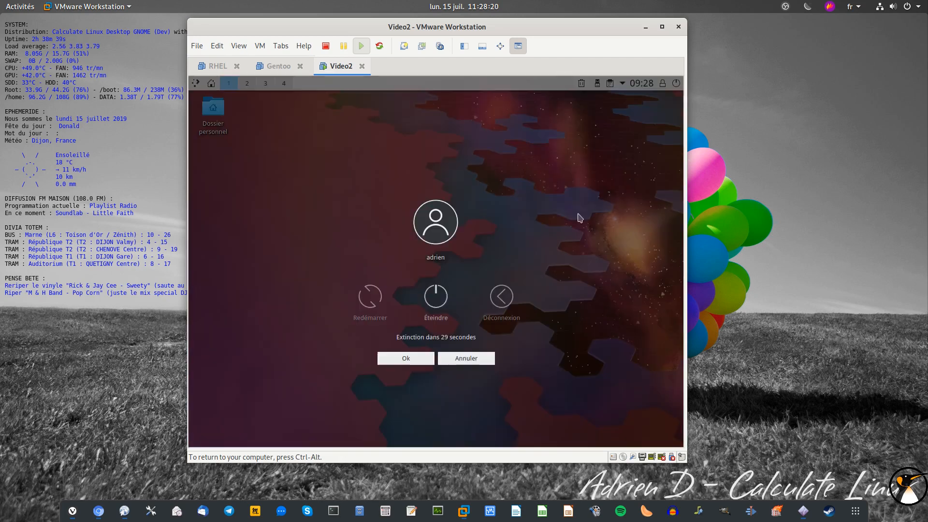
left_click(433, 304)
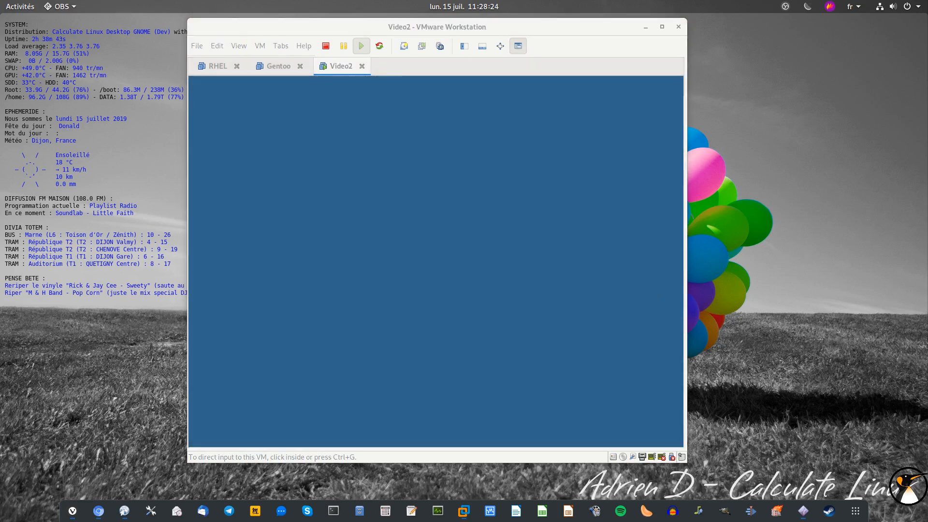